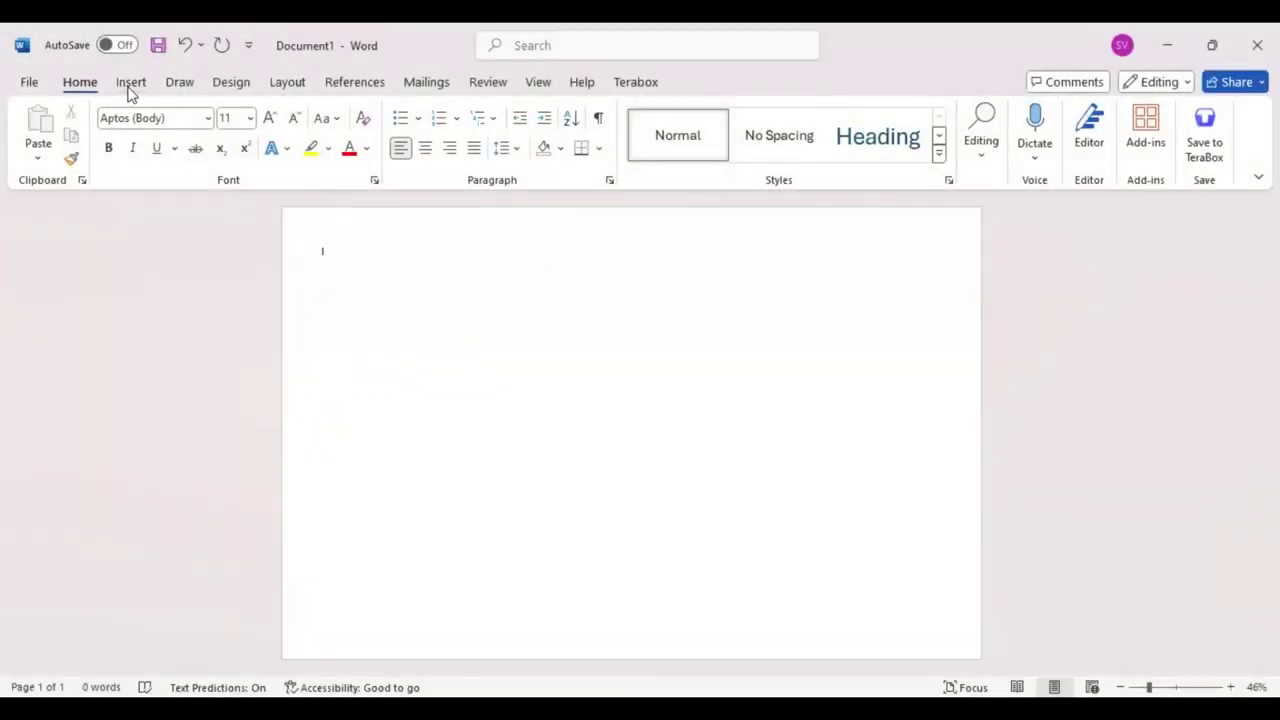
Draw a rectangle spanning the entire page, about 11.77" by 18.02".
left_click(131, 86)
left_click(285, 116)
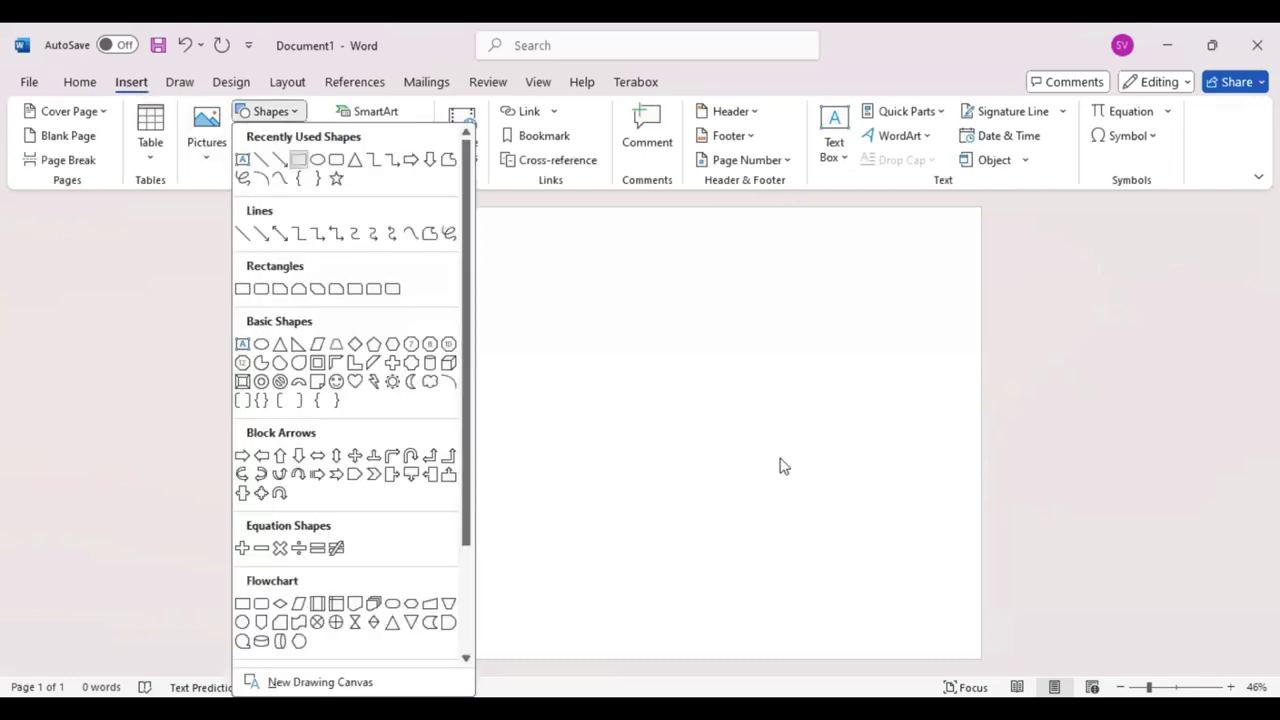
left_click_drag(287, 208, 981, 658)
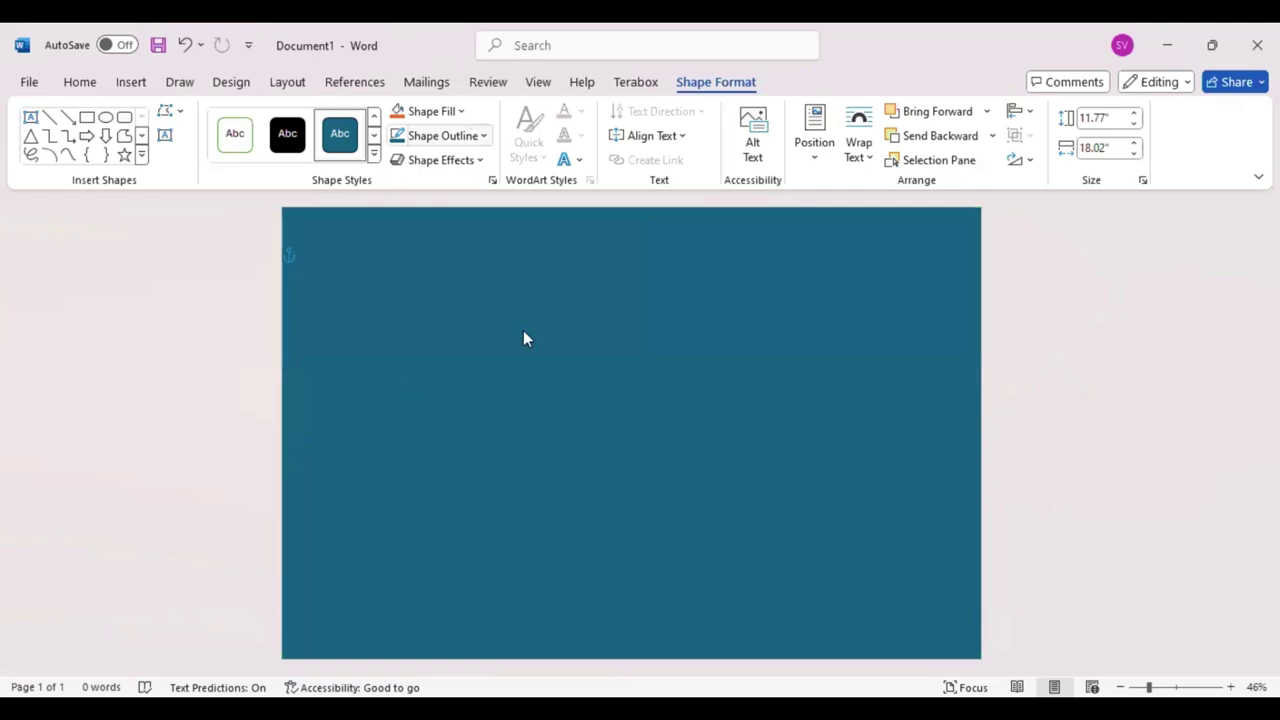
Fill the page rectangle dark navy and draw a smaller inner rectangle centred on it.
left_click(473, 224)
left_click(87, 117)
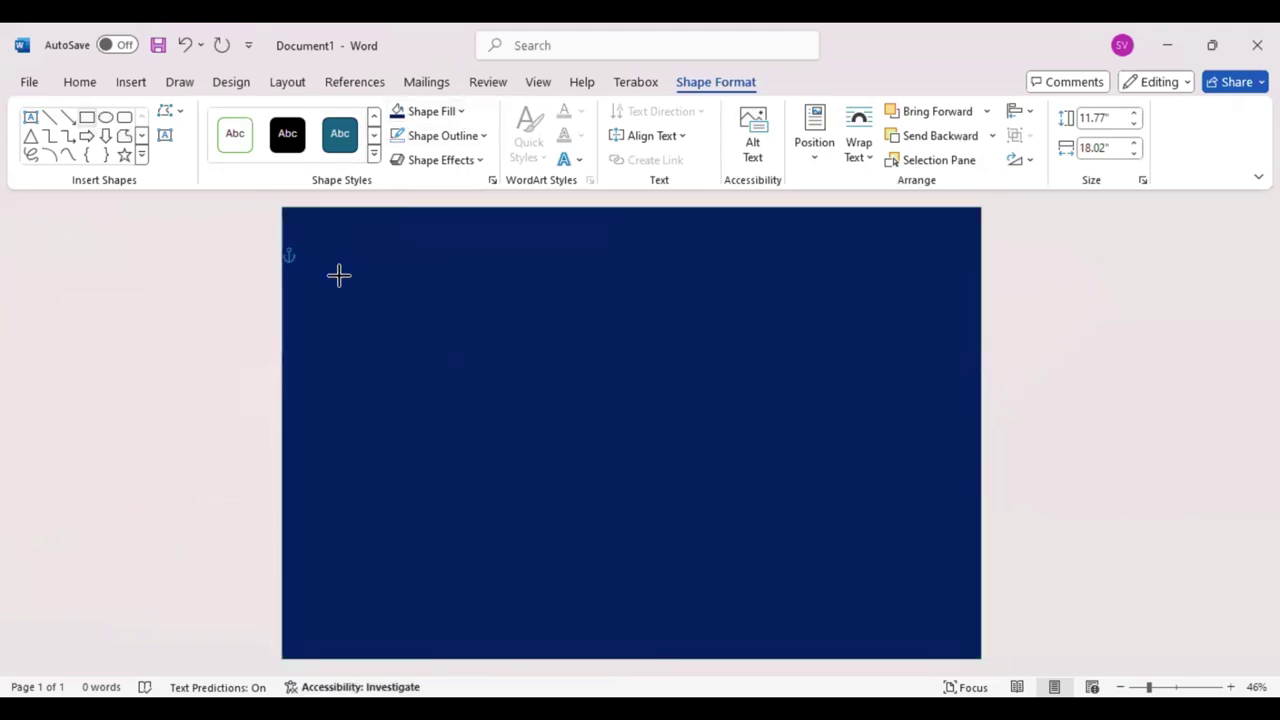
left_click_drag(322, 236, 900, 602)
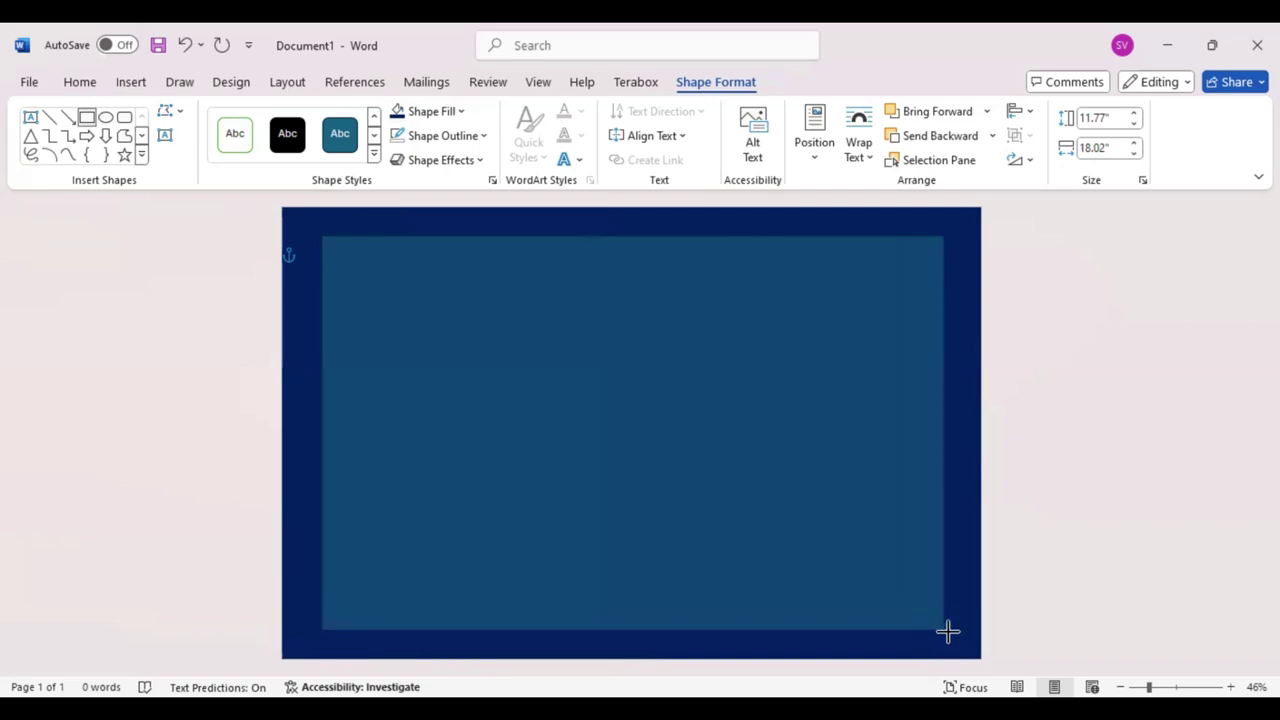
left_click_drag(942, 627, 958, 638)
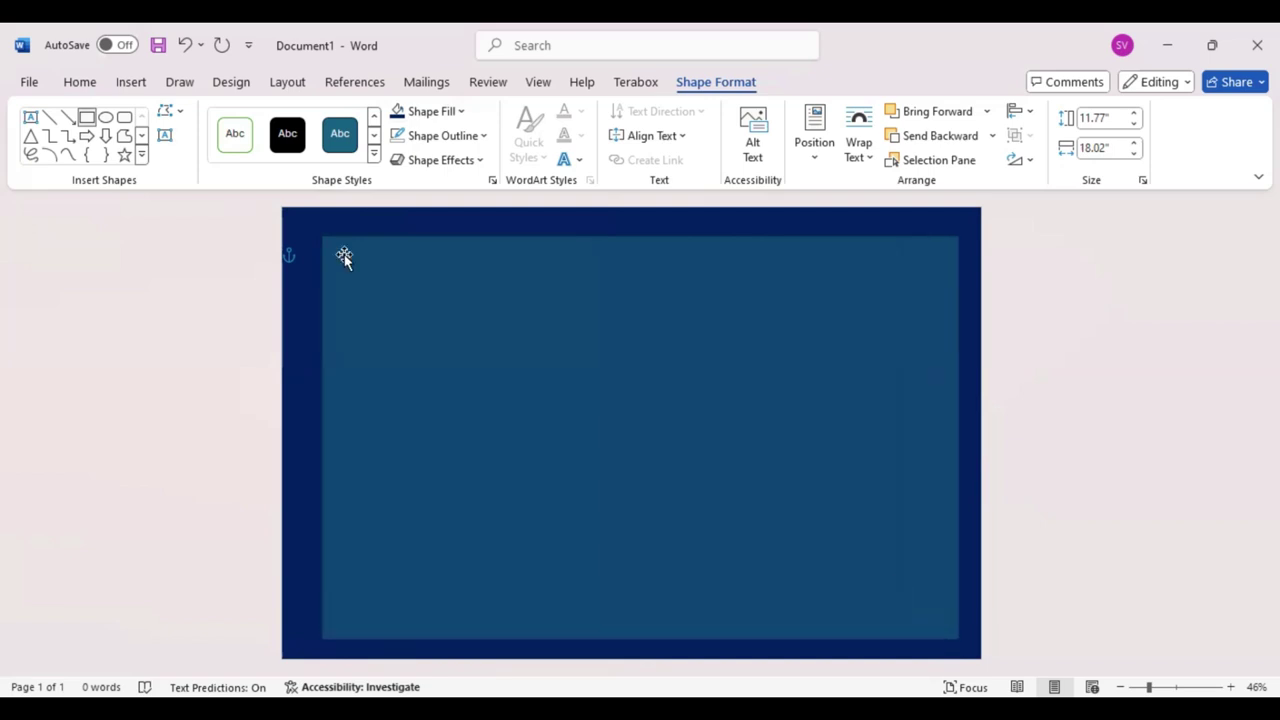
left_click_drag(528, 362, 496, 306)
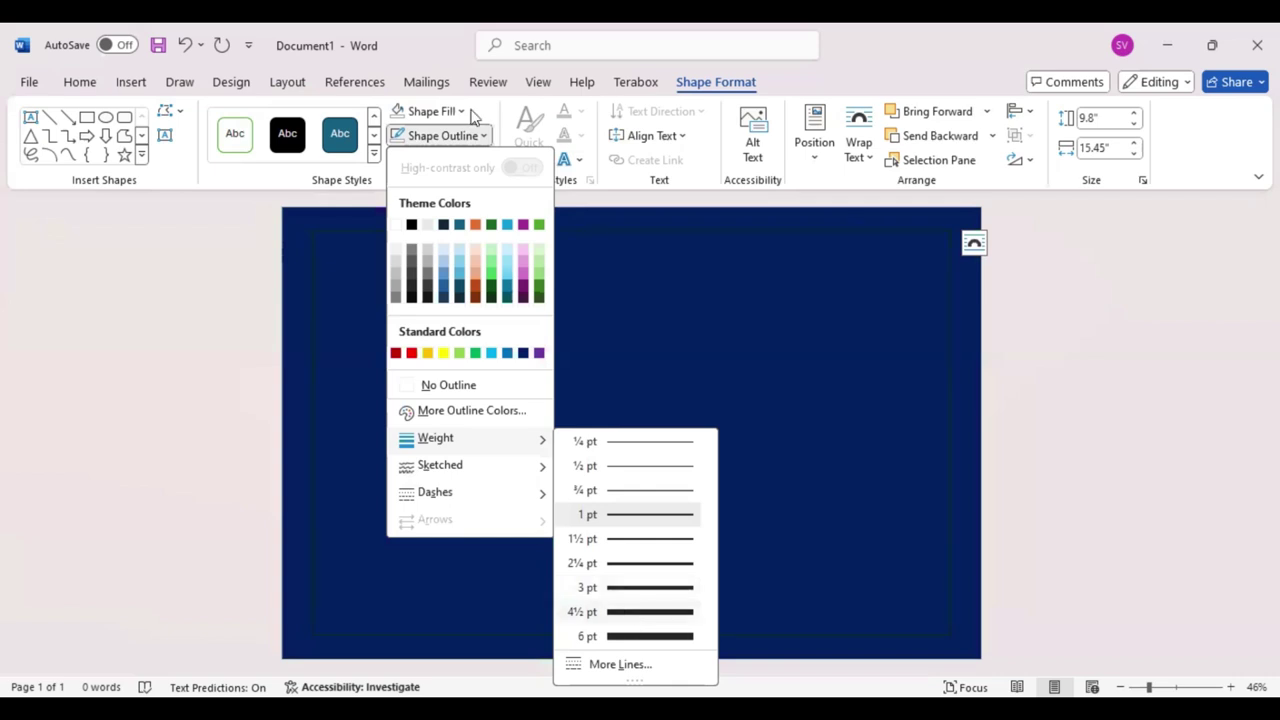
Give the inner rectangle a thick gold outline as a frame.
left_click(484, 136)
left_click(484, 136)
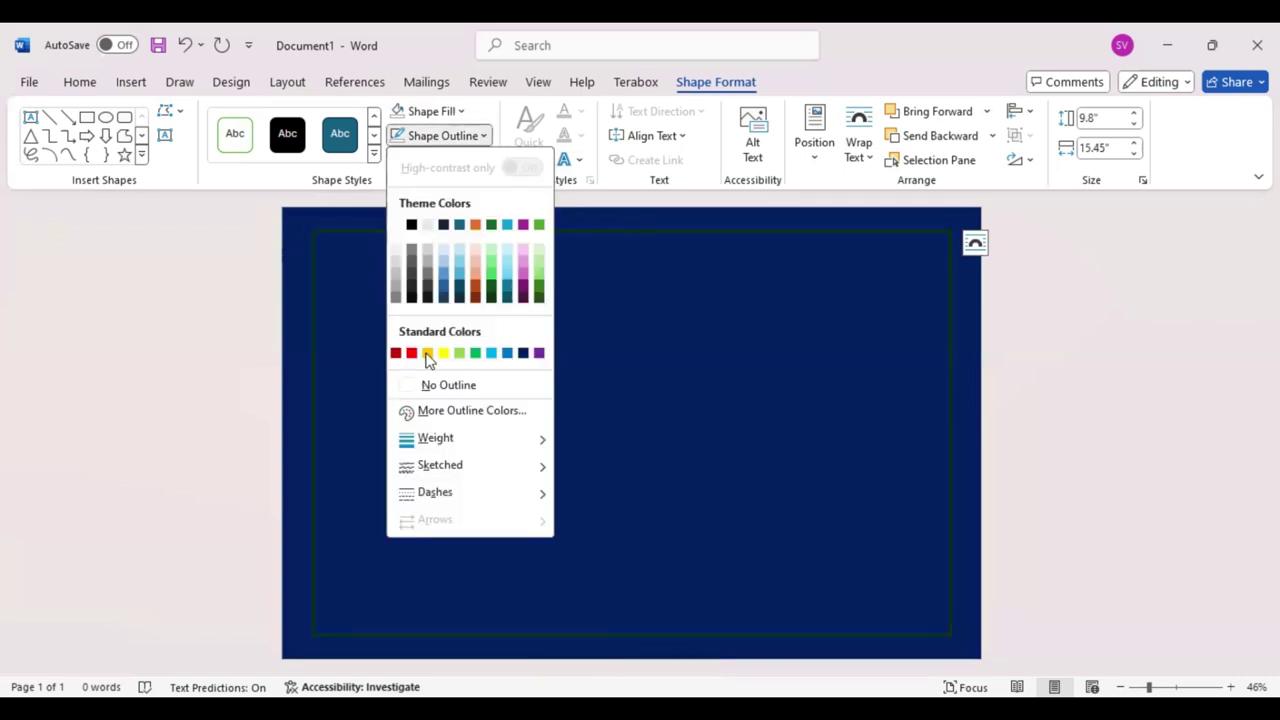
left_click(427, 361)
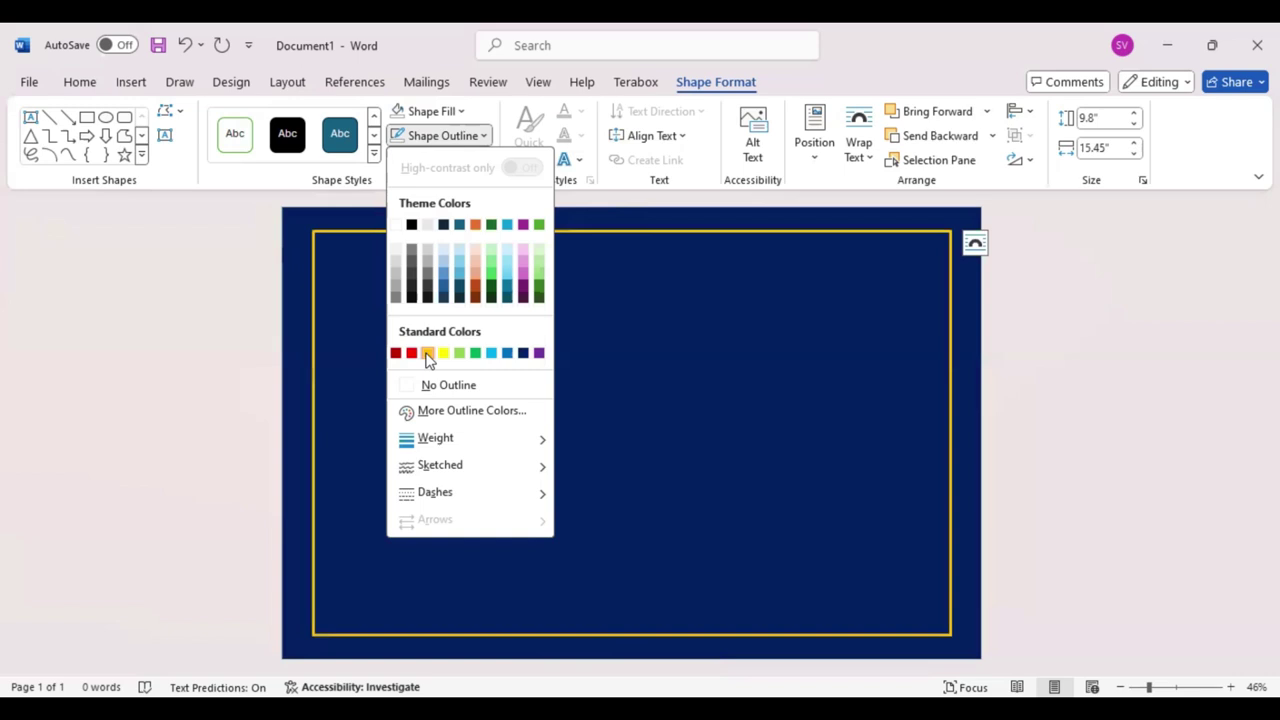
Insert an L-shape from the full shapes gallery onto the page.
left_click(142, 156)
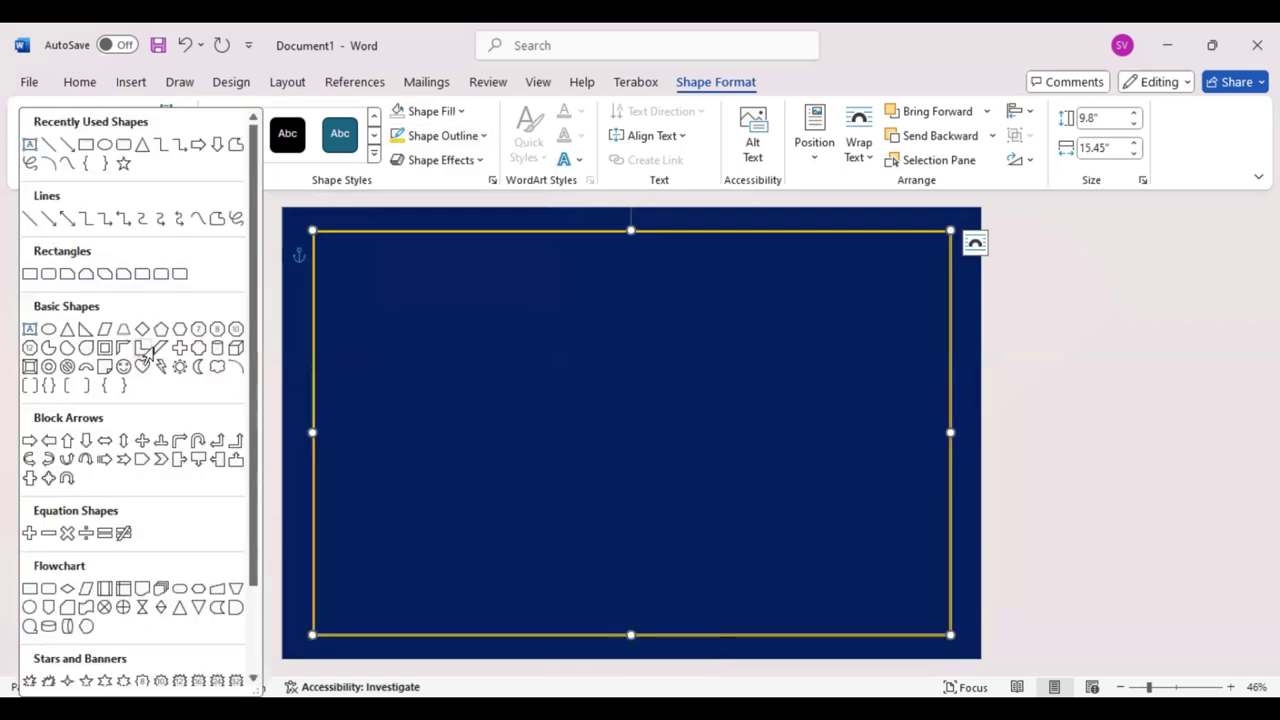
left_click(148, 350)
left_click_drag(354, 352, 599, 588)
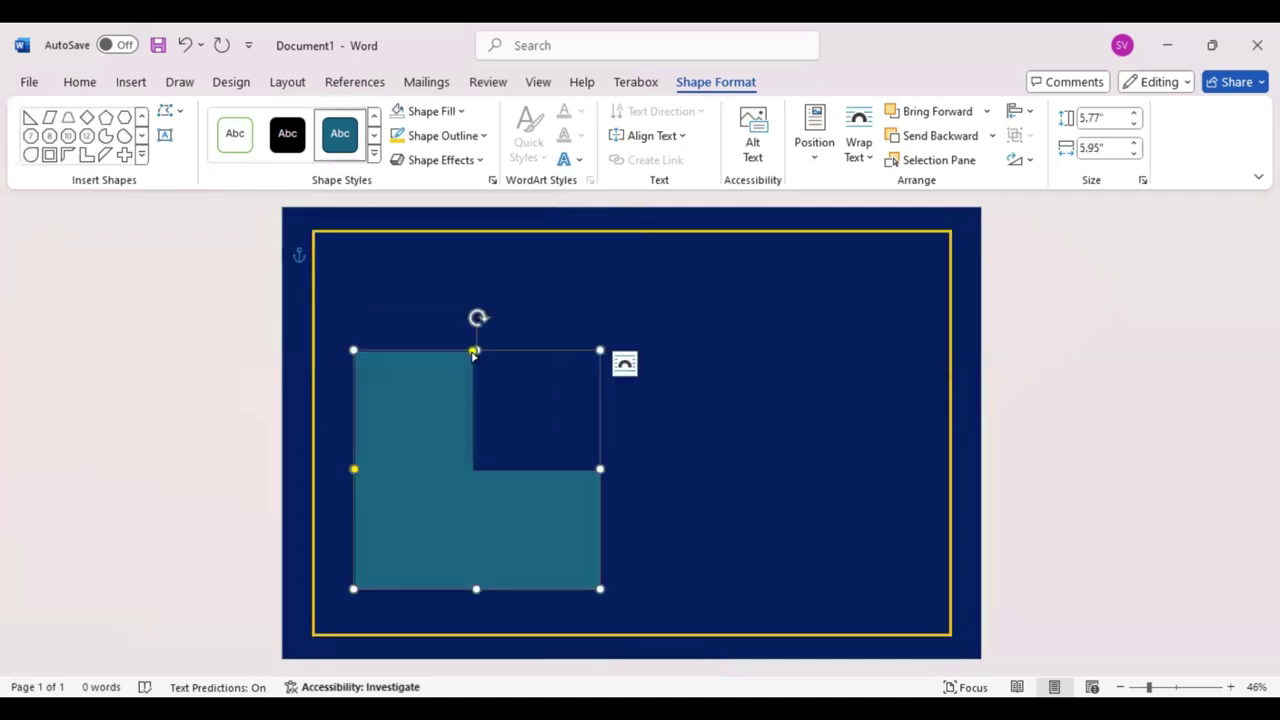
Thin both arms of the L-shape and move it to the page's lower-left corner.
left_click_drag(417, 362, 407, 368)
left_click_drag(355, 473, 364, 562)
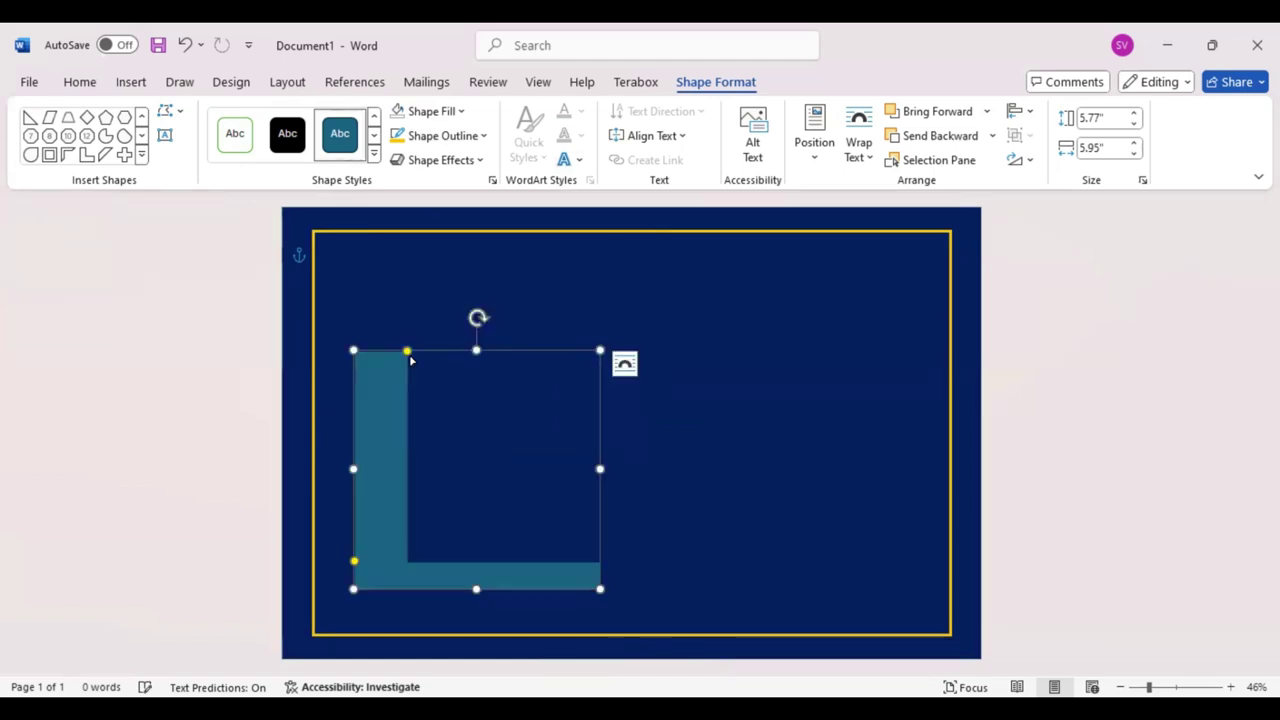
left_click_drag(403, 358, 377, 368)
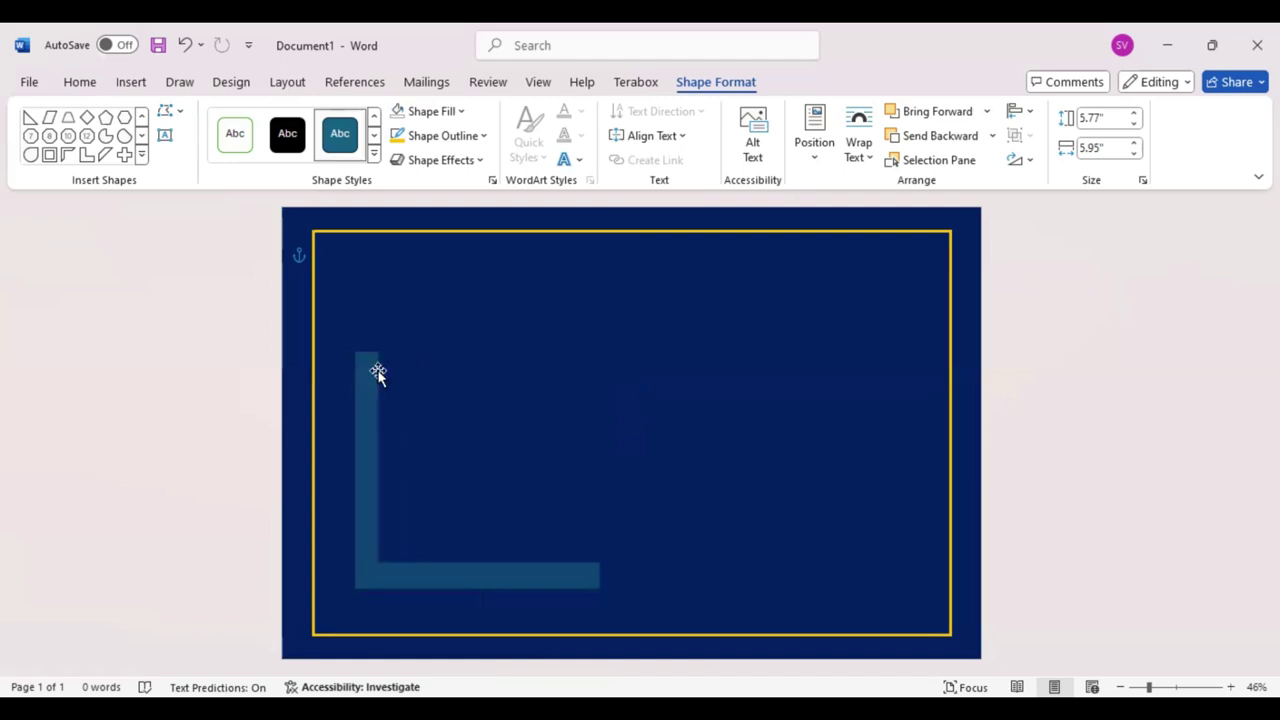
left_click_drag(379, 369, 377, 371)
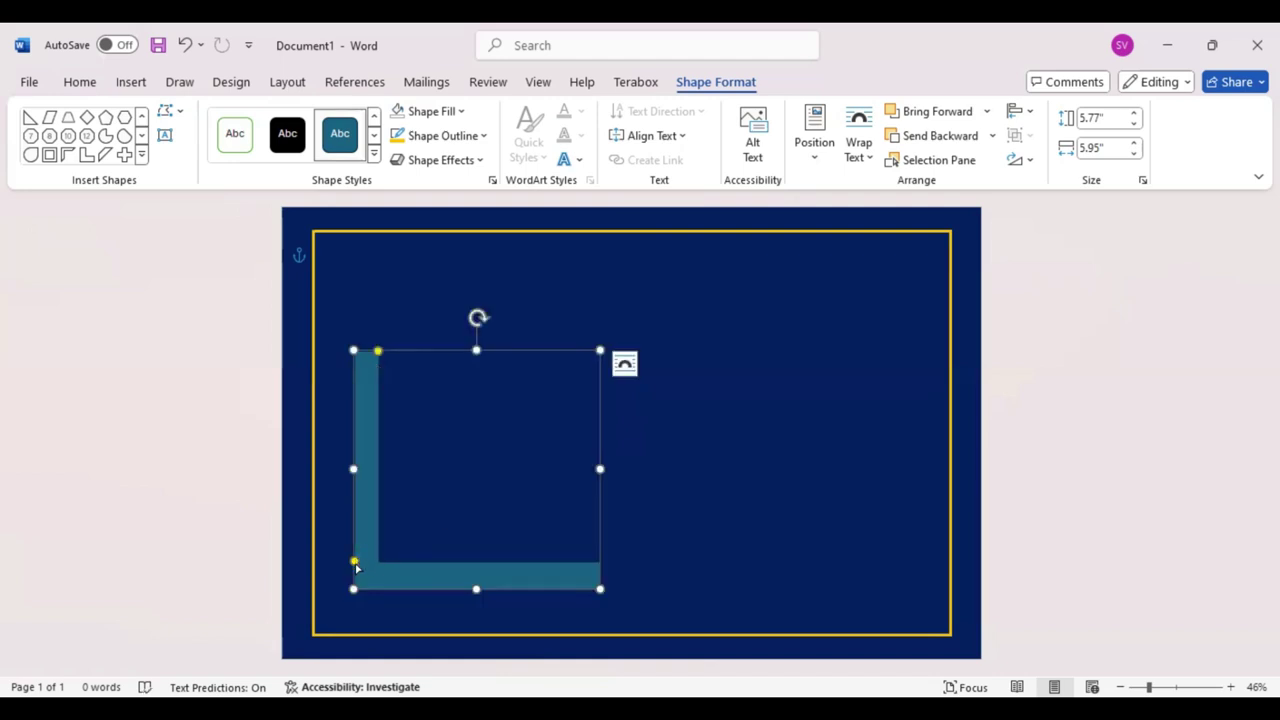
left_click_drag(356, 568, 355, 567)
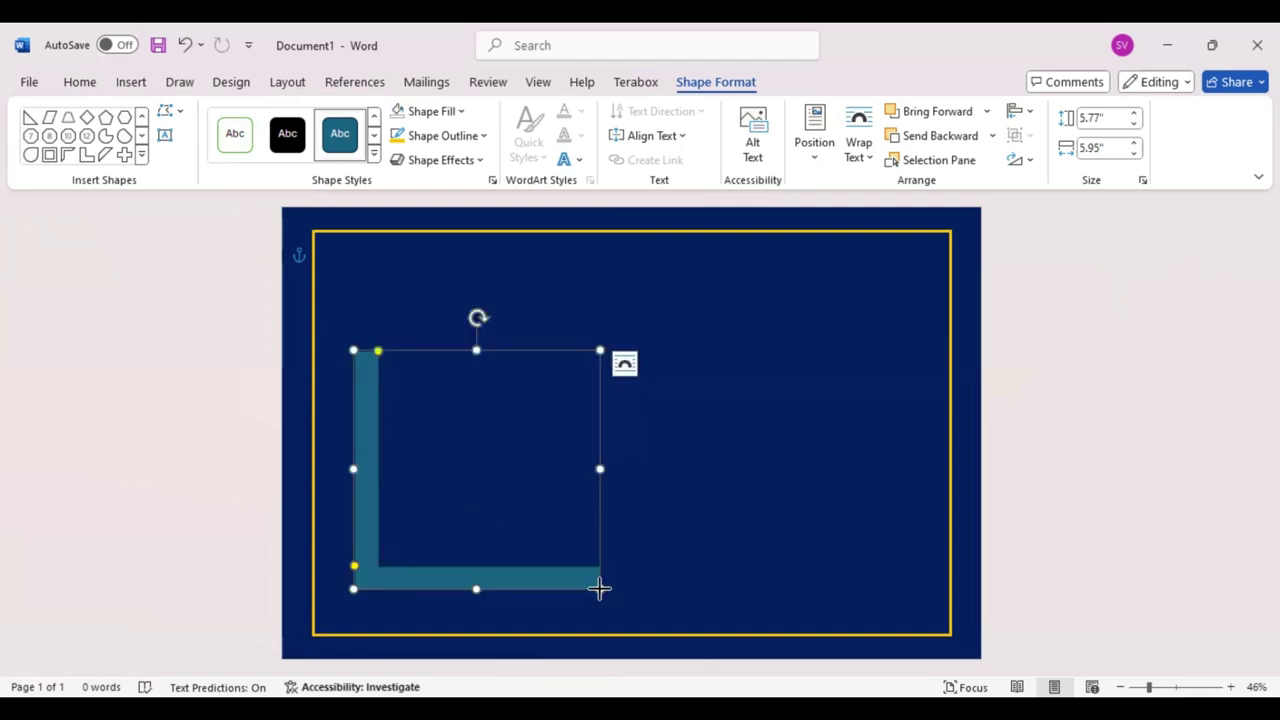
left_click_drag(599, 589, 603, 593)
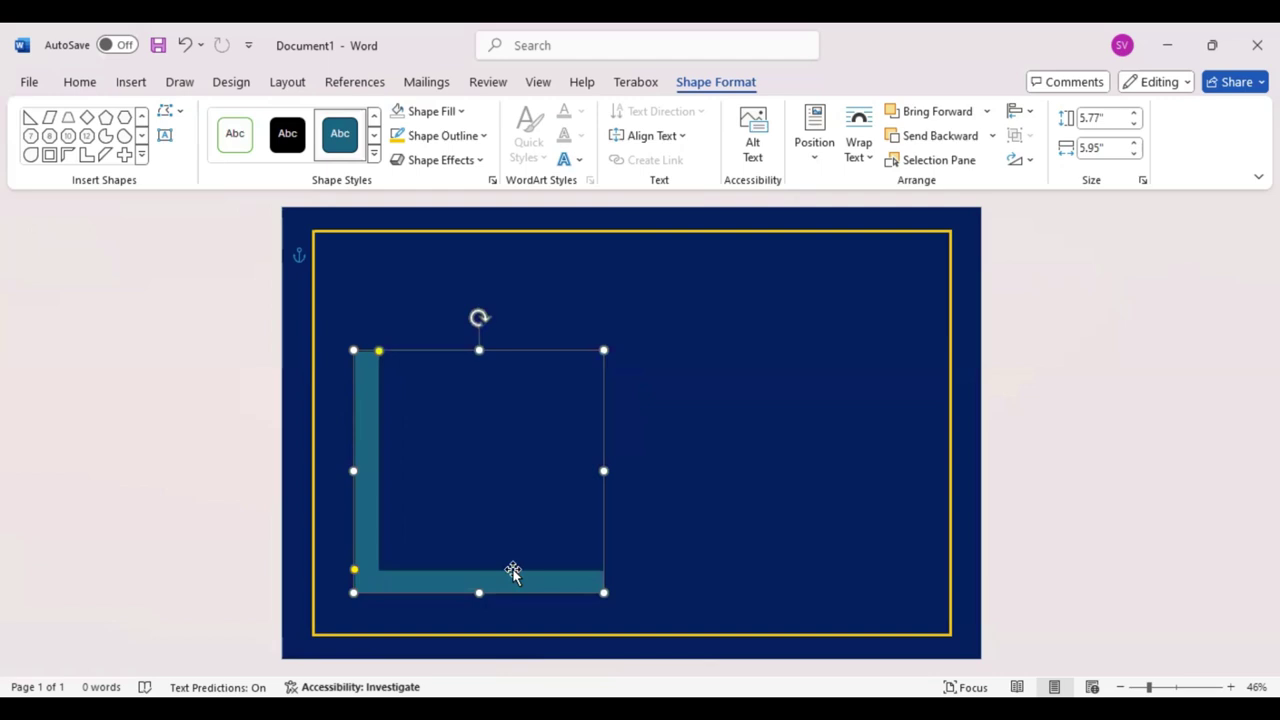
left_click_drag(357, 596, 357, 627)
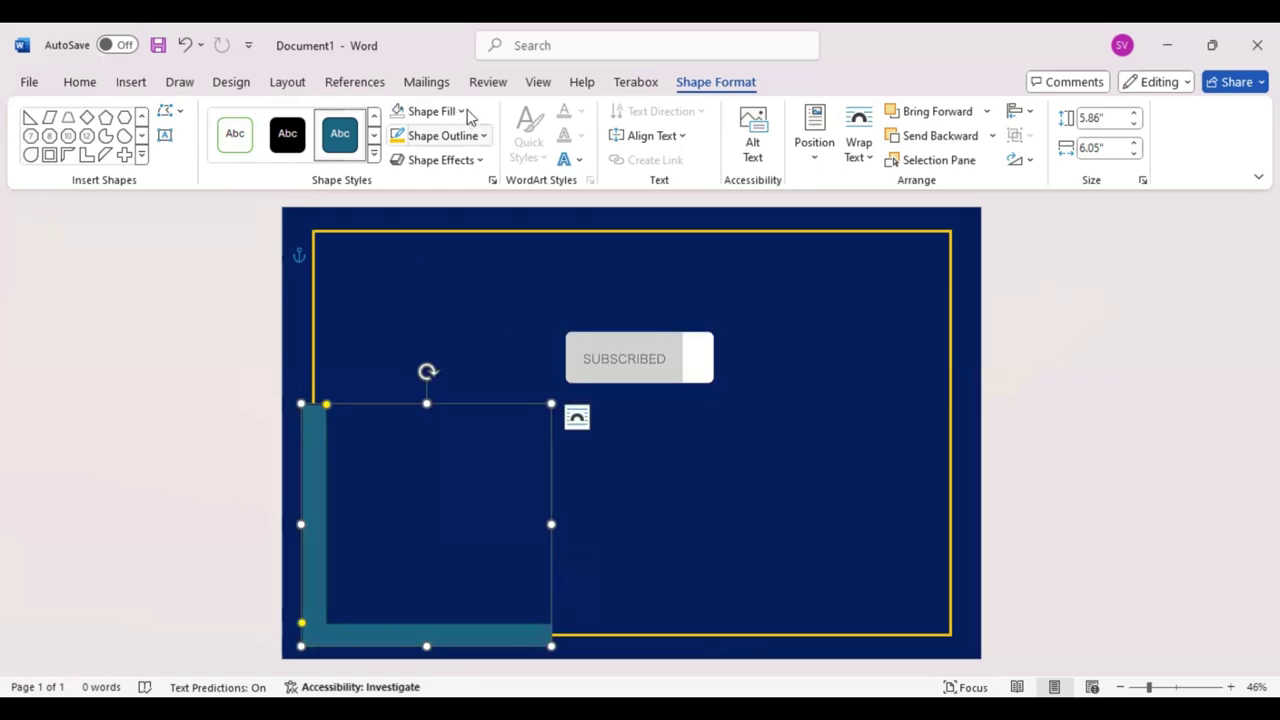
Fill the L-shape gold and place a horizontally flipped copy at the upper right.
left_click(461, 111)
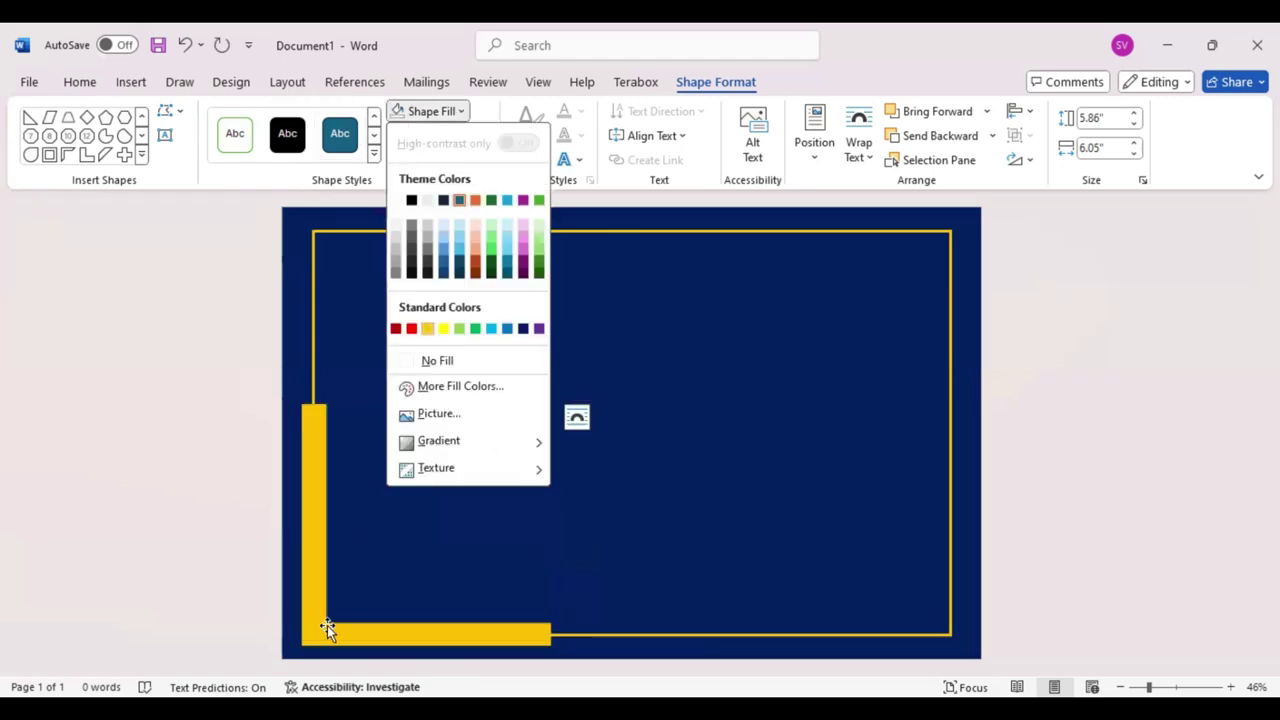
left_click_drag(698, 451, 948, 385)
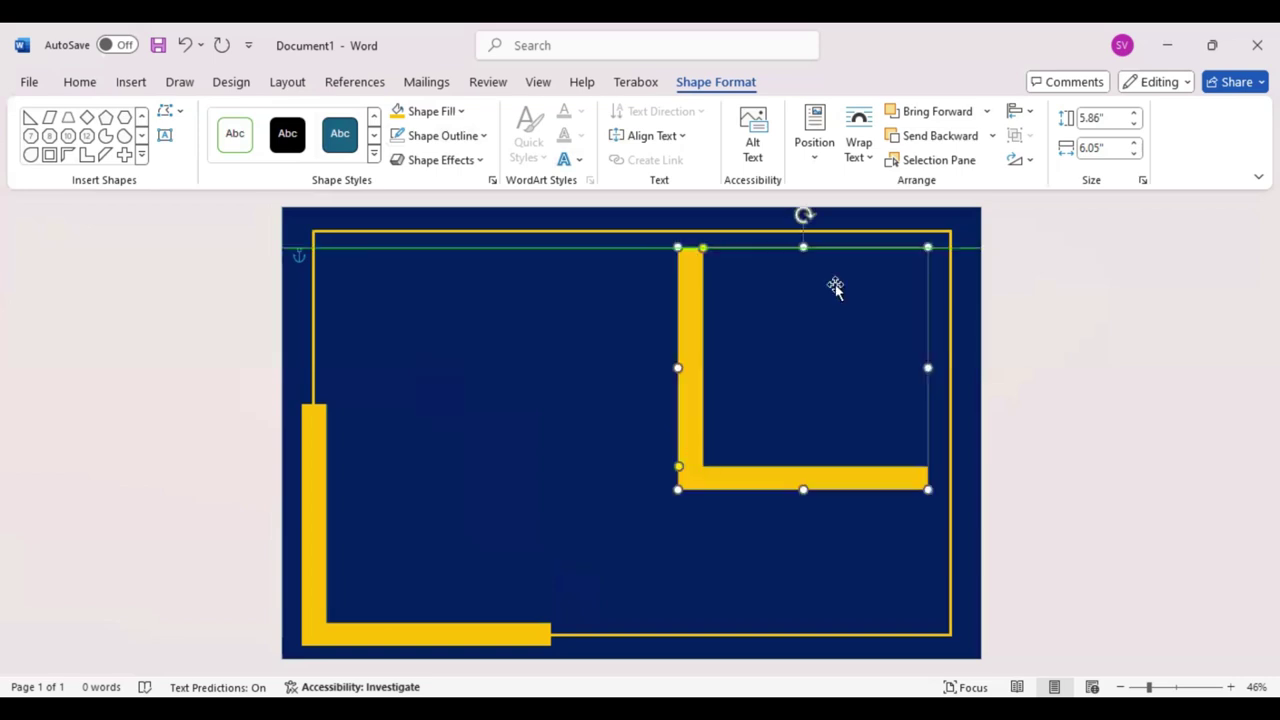
left_click(1020, 160)
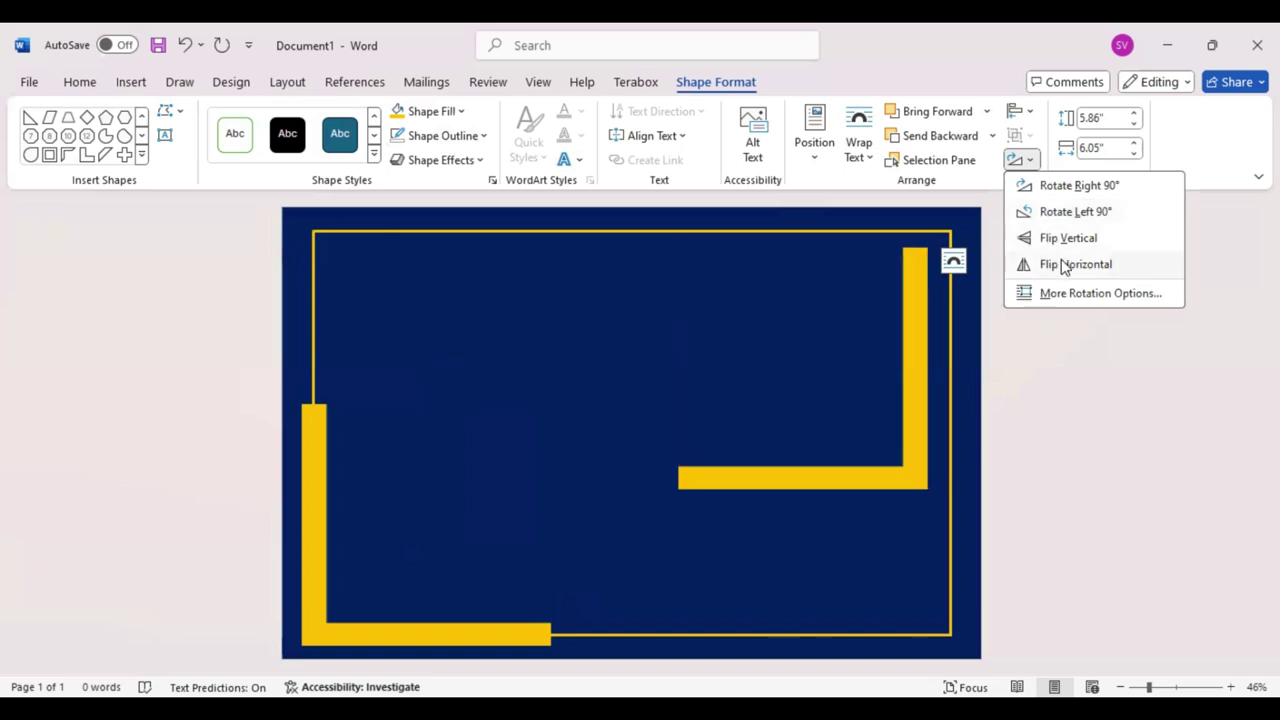
left_click(801, 215)
Rotate the copy 90° and fit it snugly into the page's top-right corner.
mouse_move(803, 216)
left_mouse_down()
mouse_move(690, 336)
mouse_move(695, 370)
left_mouse_up()
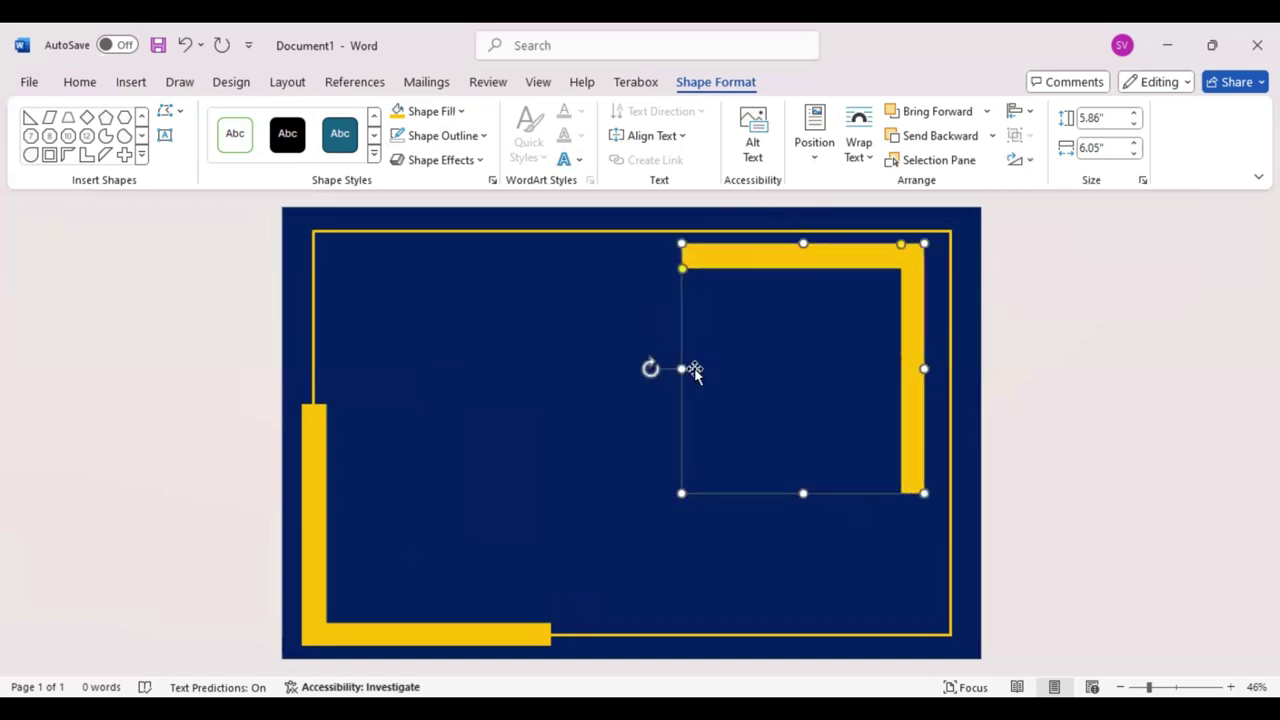
left_click_drag(861, 249, 903, 232)
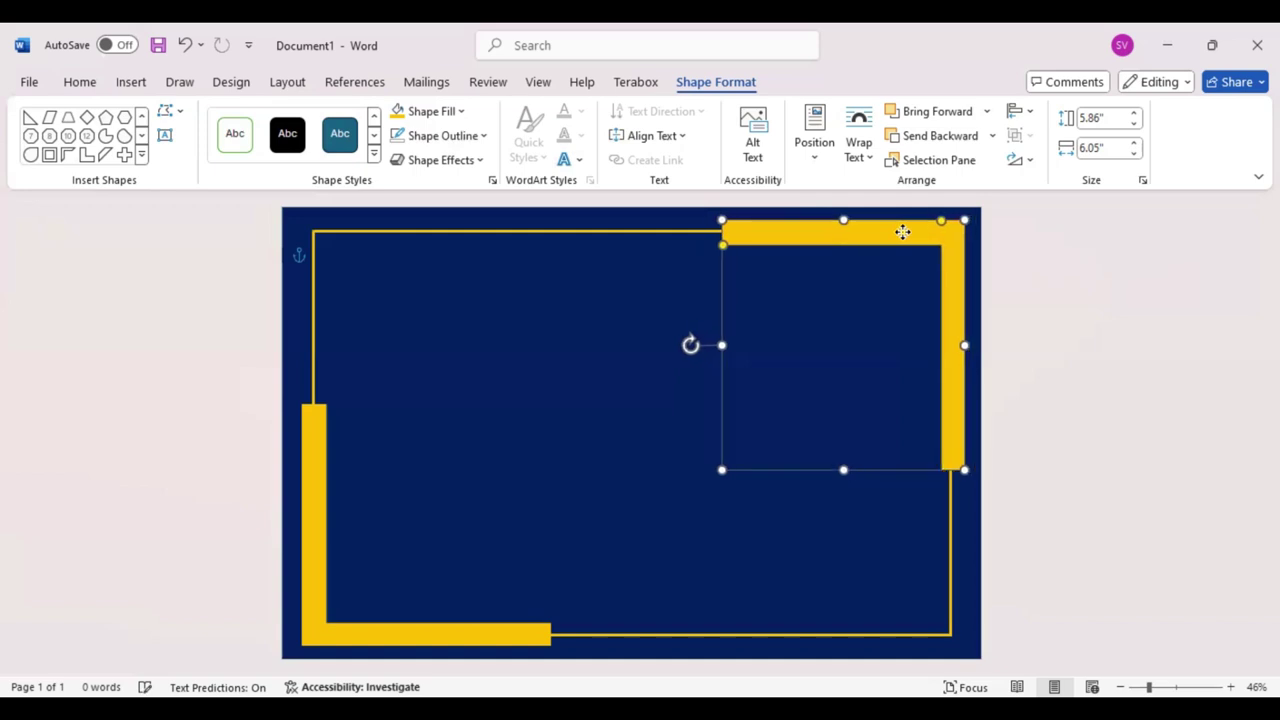
left_click_drag(902, 232, 901, 234)
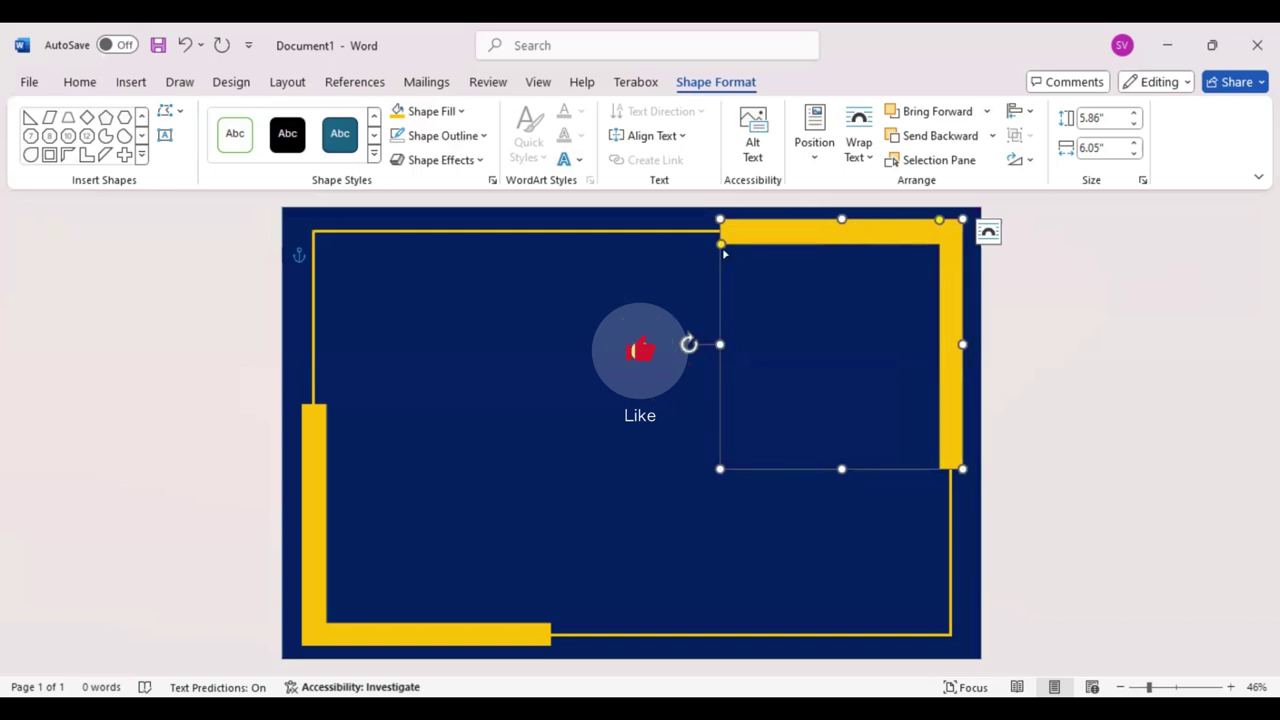
left_click(628, 354)
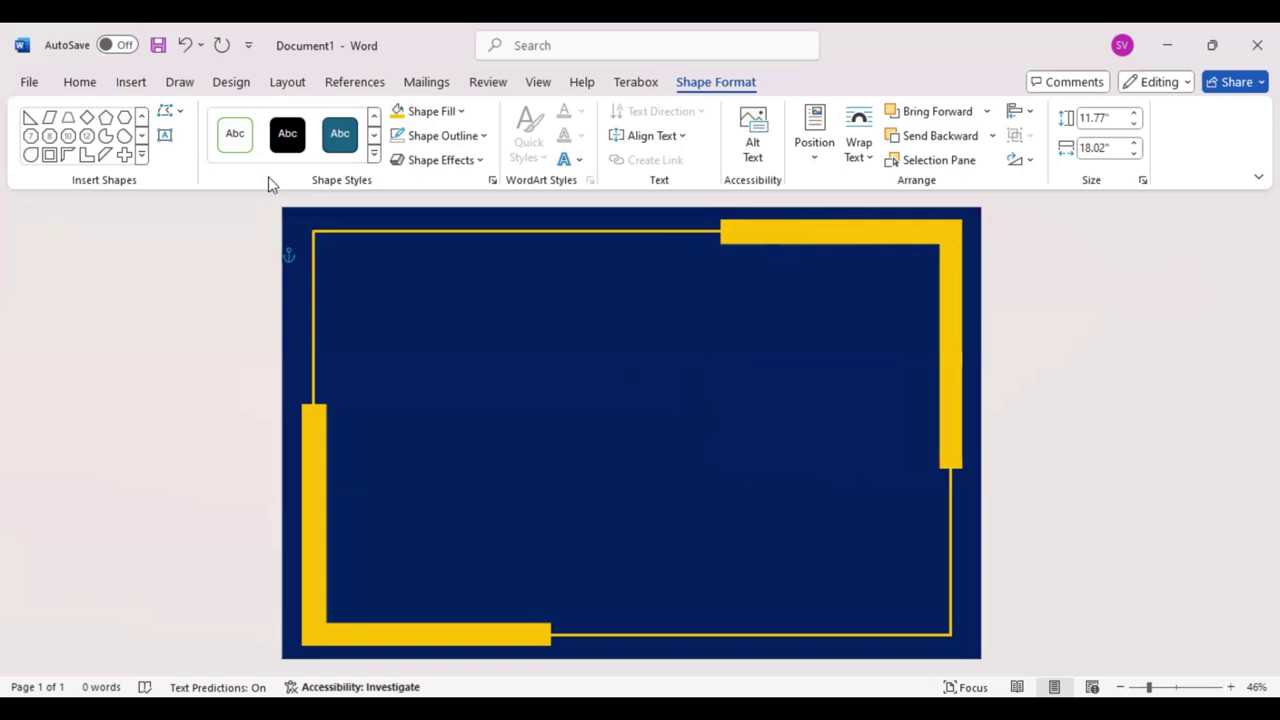
left_click(165, 135)
Add a text box near the top reading 'Certificate' in Times New Roman.
left_click_drag(451, 290, 792, 337)
type("Certi")
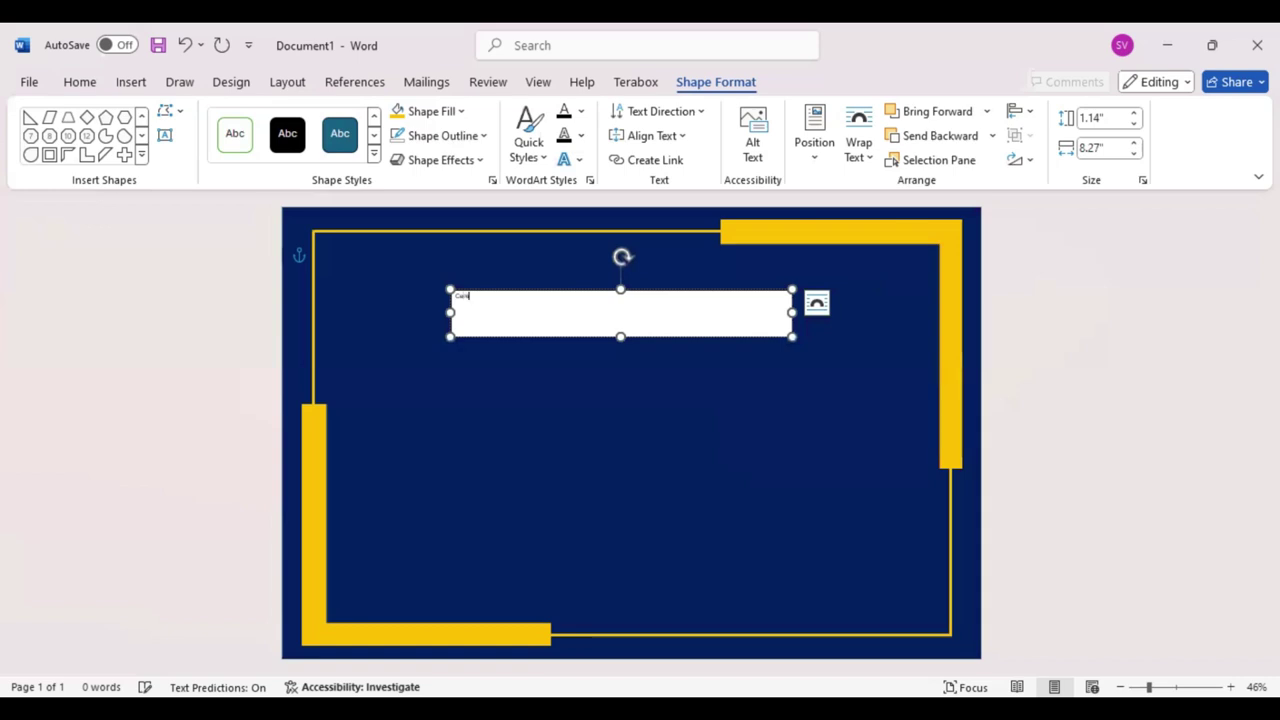
type("ficate")
key("ctrl+a")
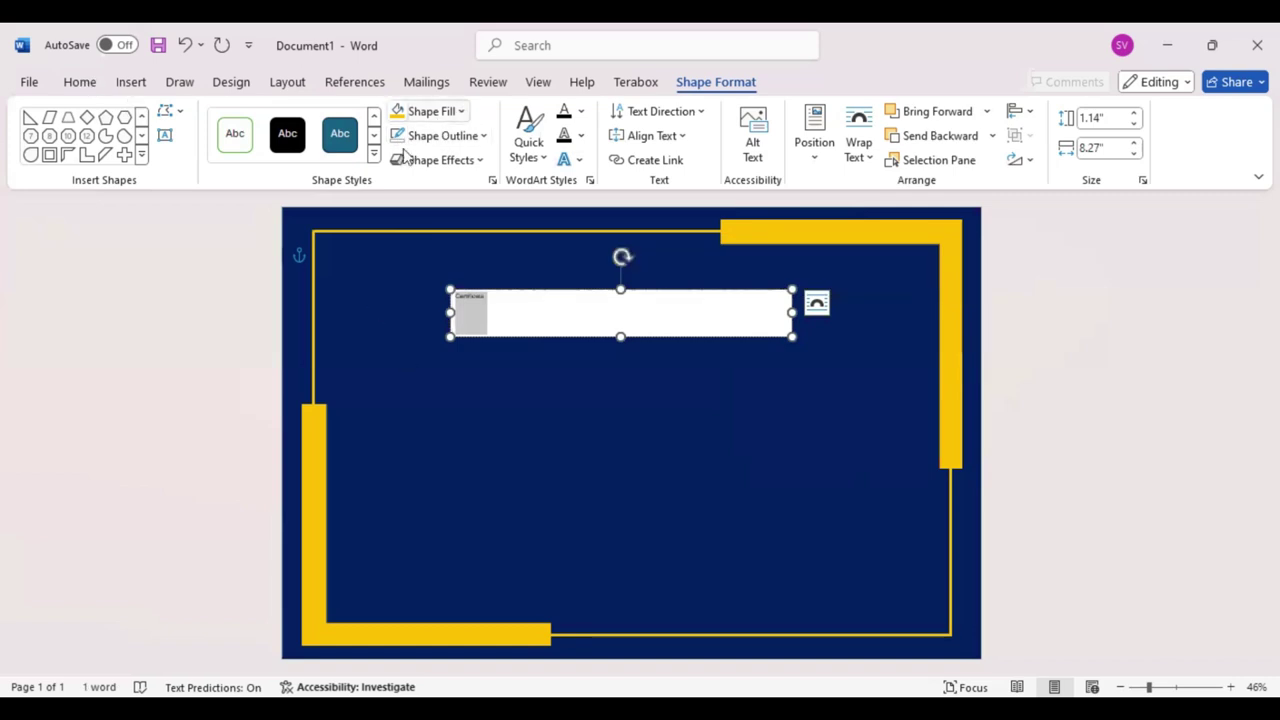
key("ctrl+z")
left_click(150, 118)
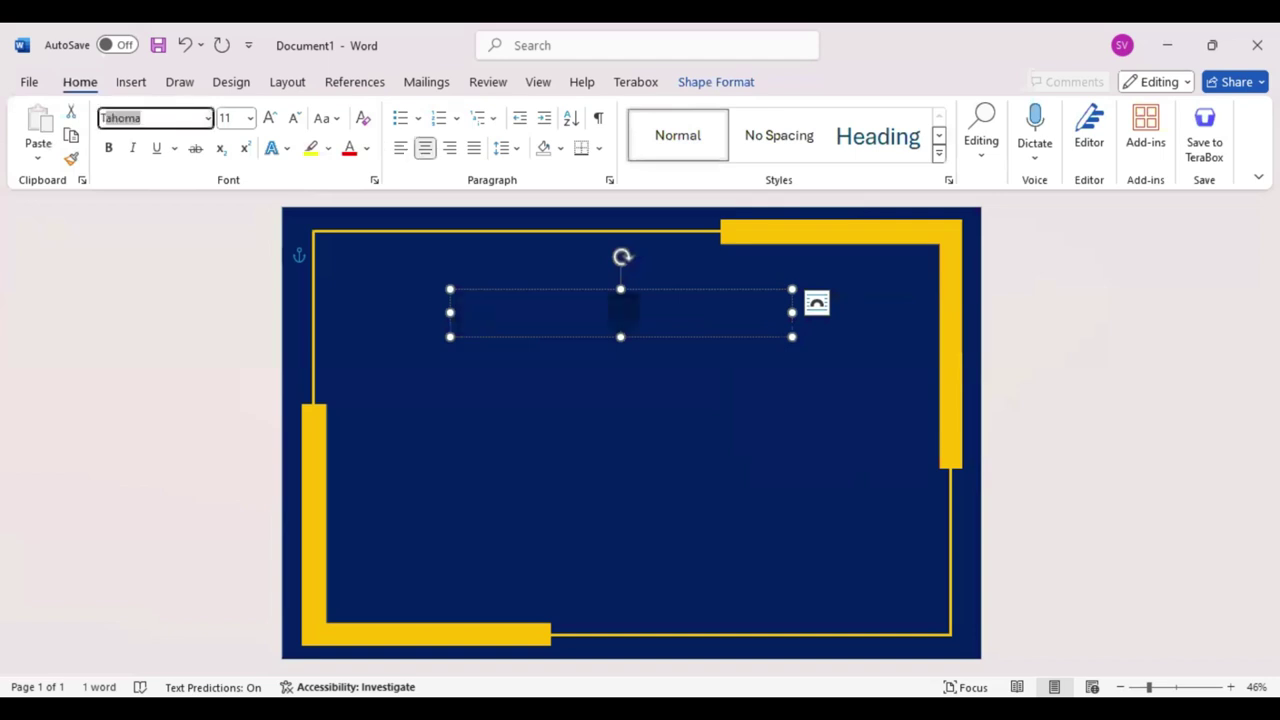
type("Times New Roman")
key("Return")
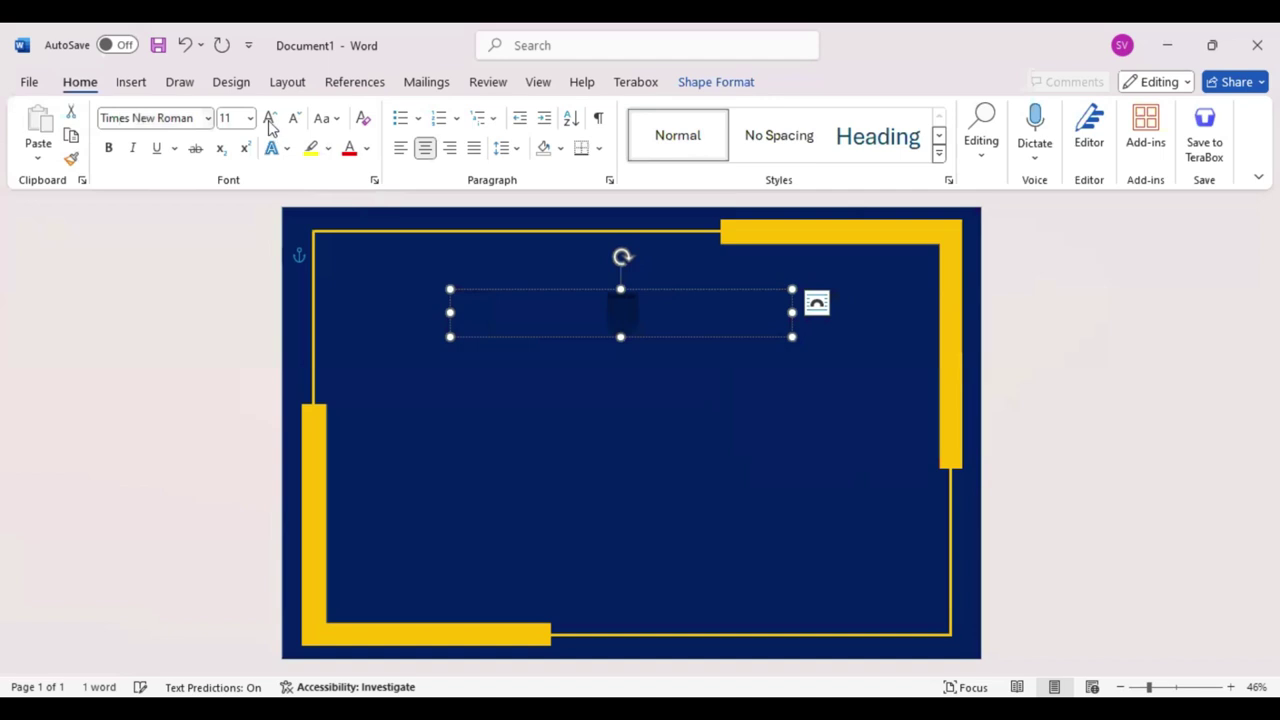
Expand the title's letter spacing by 6 pt and colour it gold.
left_click(374, 180)
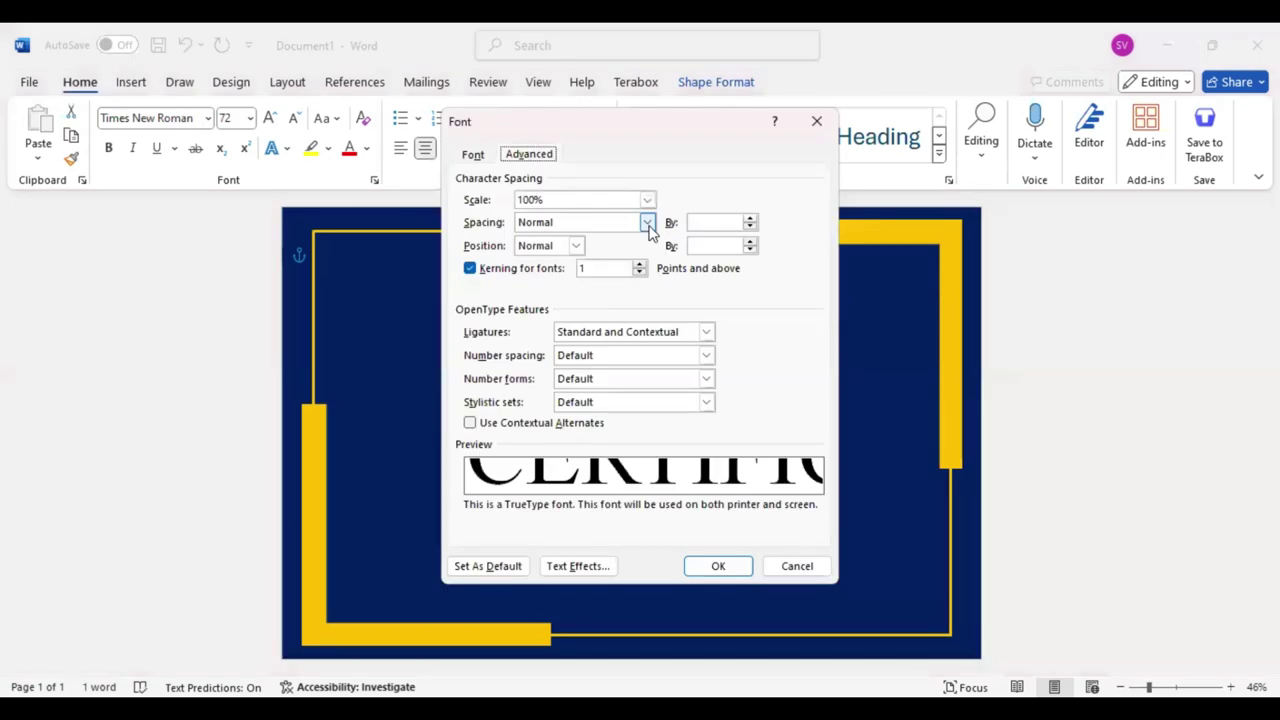
left_click(697, 222)
type("1pt")
key("BackSpace")
type("6")
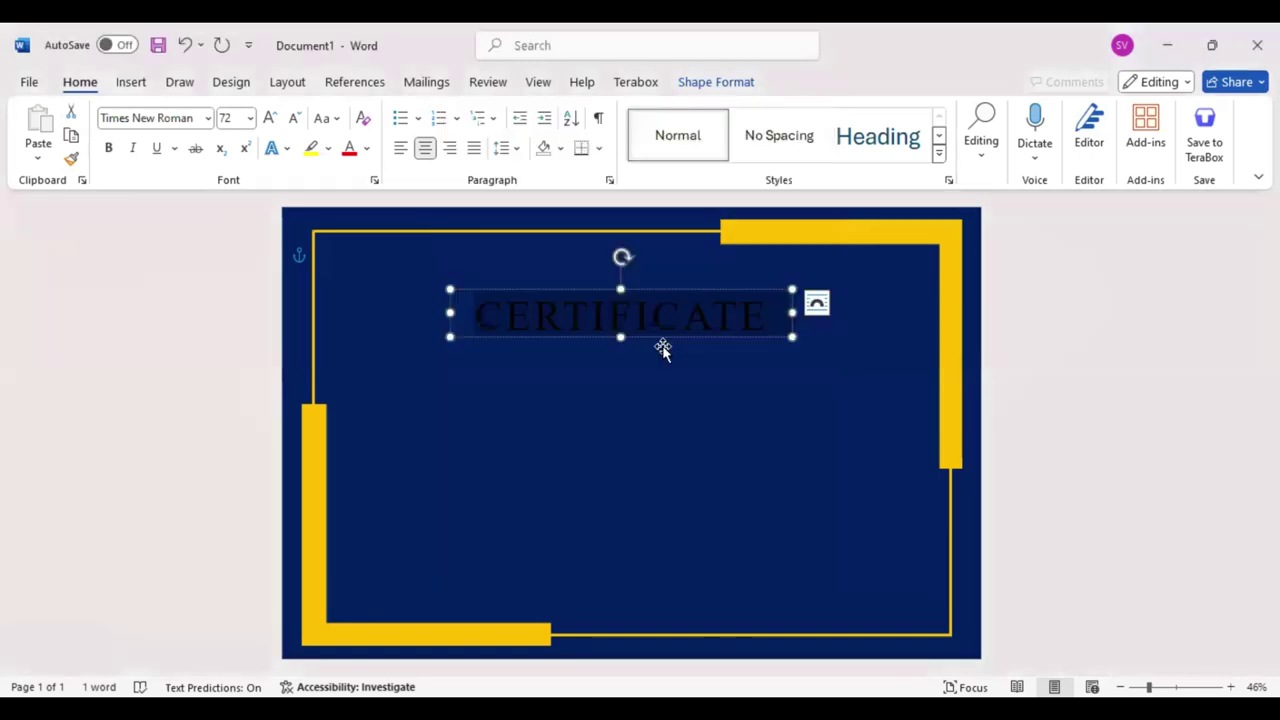
key("Return")
left_click(663, 346)
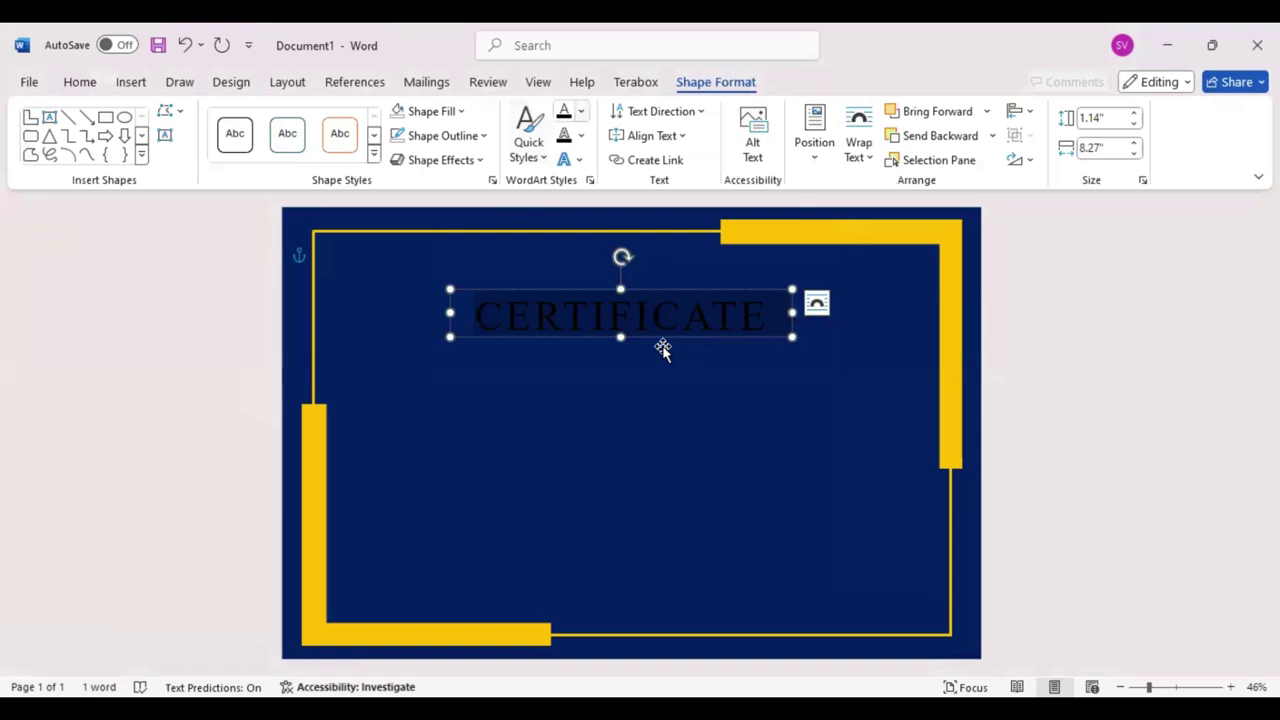
left_click(596, 359)
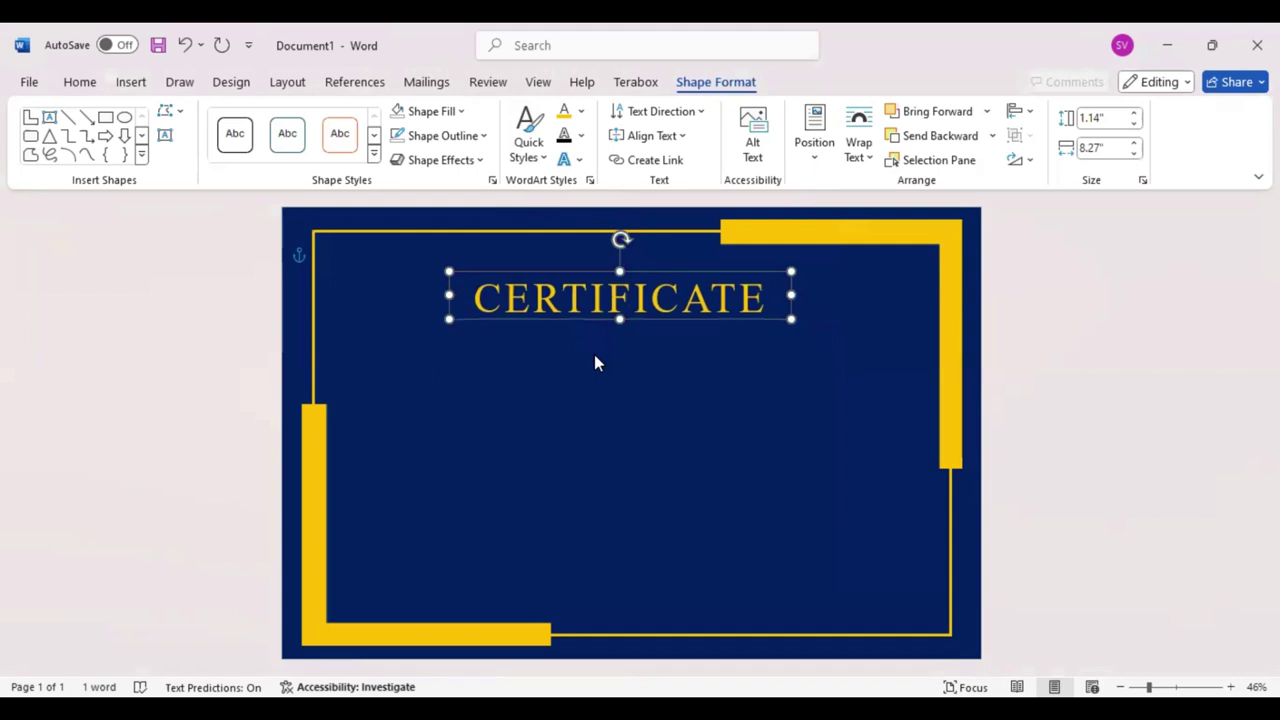
Add a text box below the title containing 'Of Academic Excellence'.
left_click(168, 135)
left_click_drag(423, 332, 702, 366)
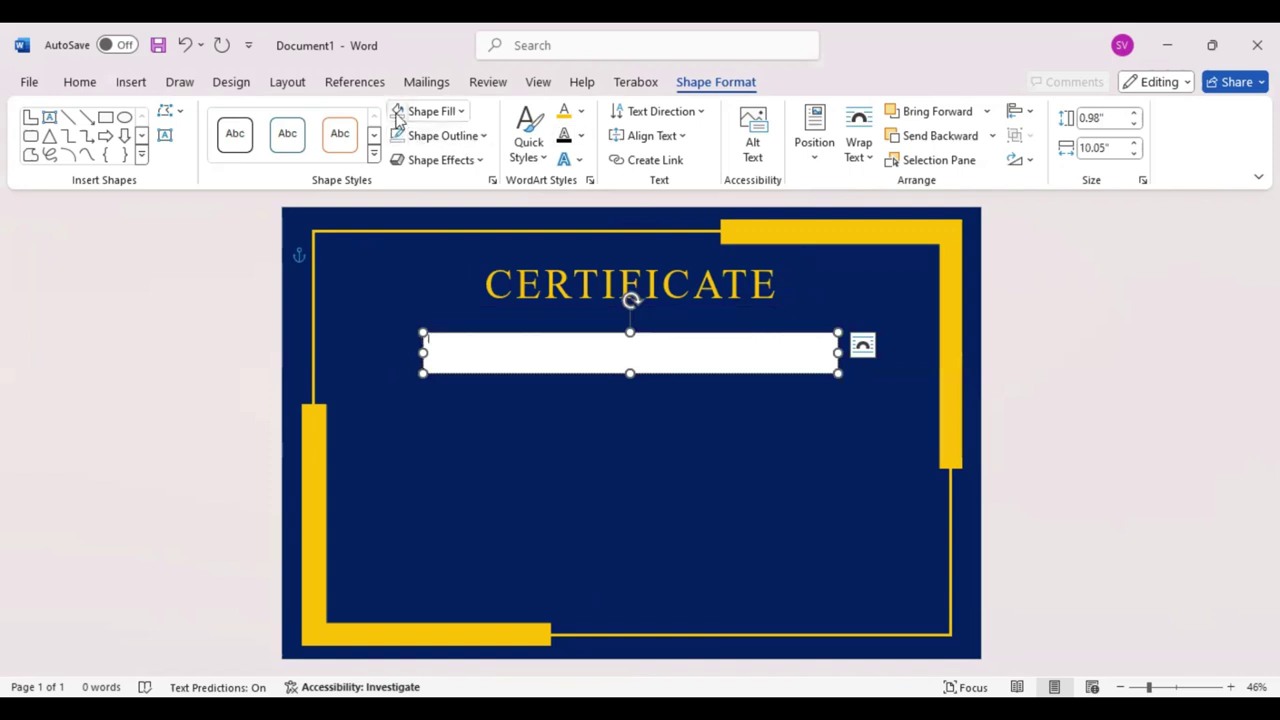
left_click(84, 86)
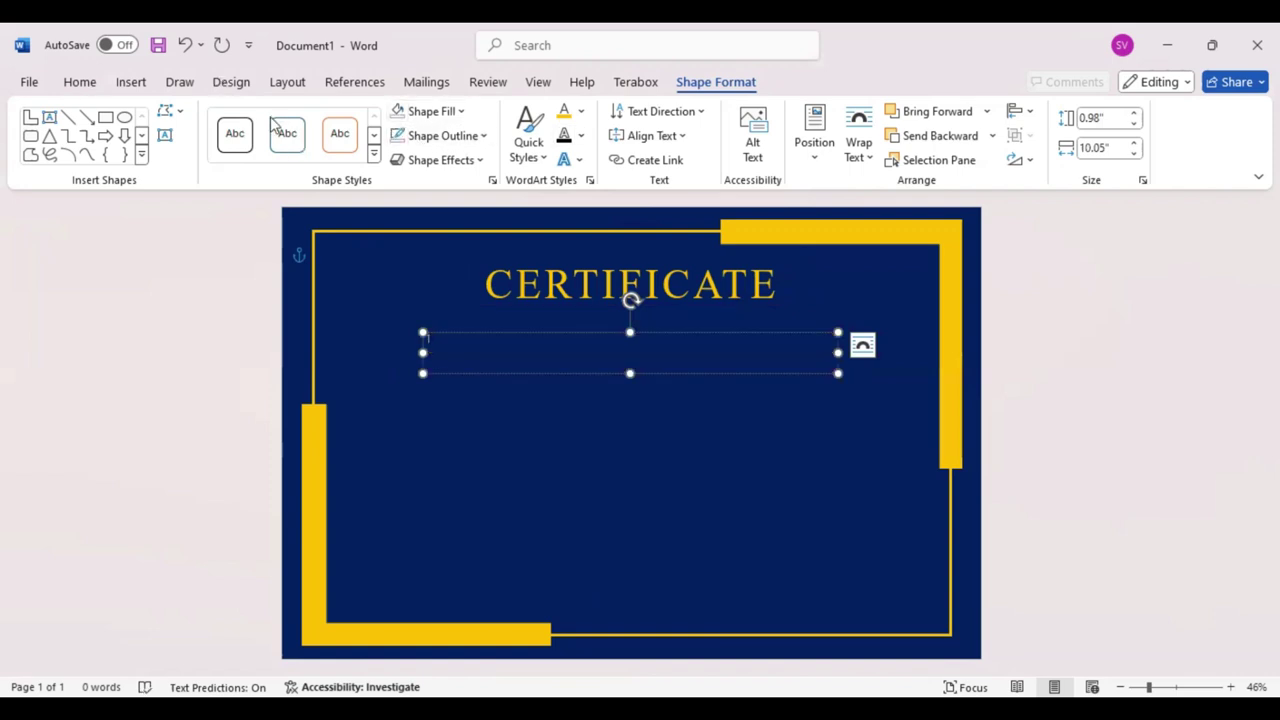
left_click(270, 118)
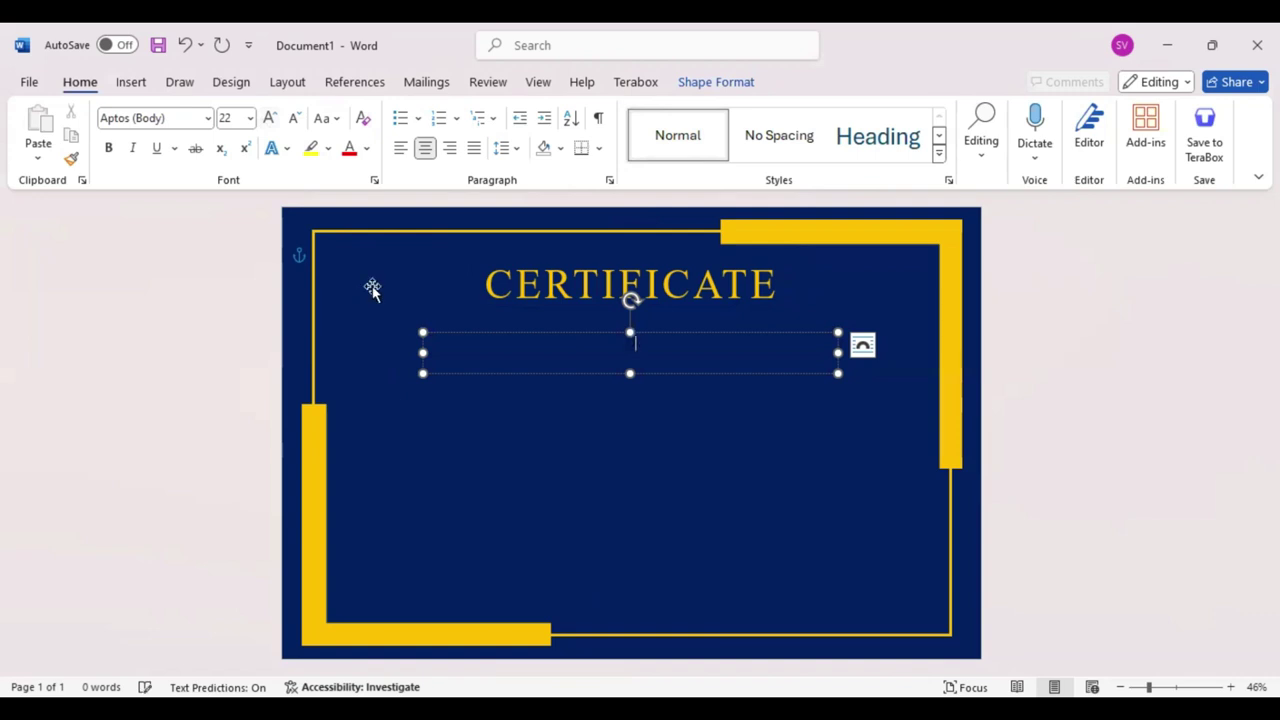
type("of ach")
left_click_drag(706, 349, 569, 343)
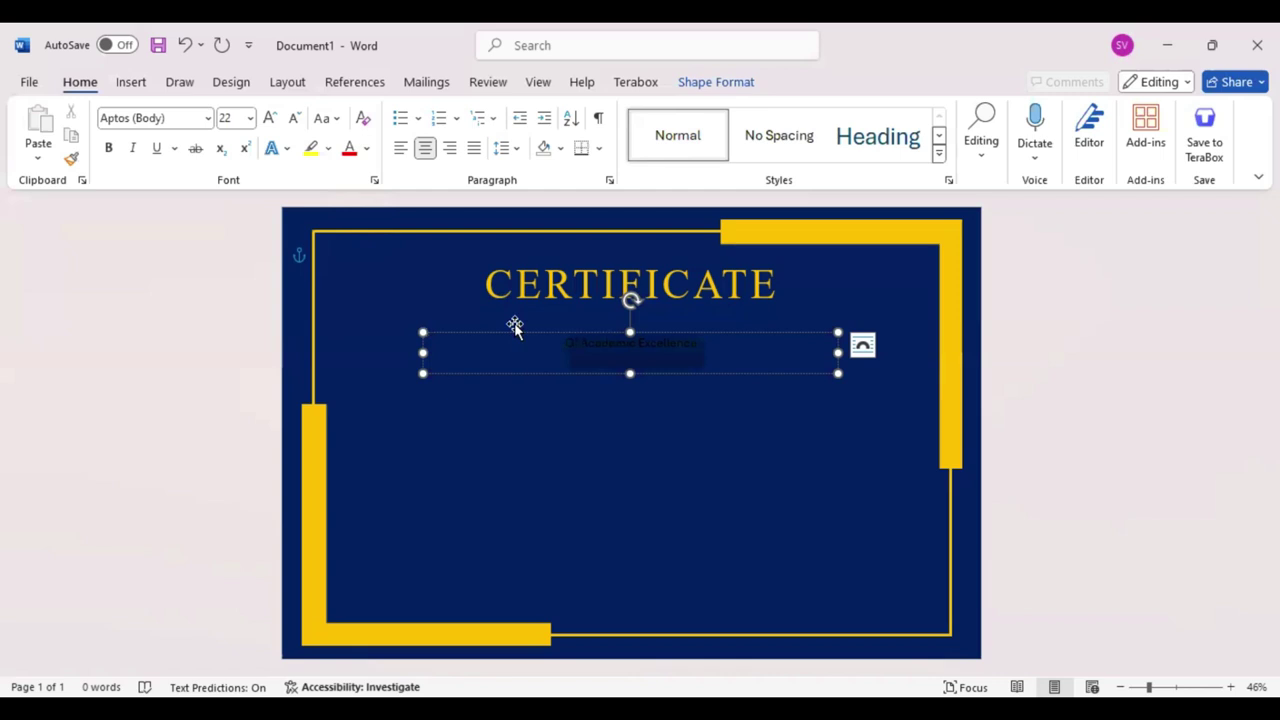
Set the subtitle to Times New Roman, all capitals, at 36 pt.
left_click(191, 117)
type("Times New Roman")
key("Return")
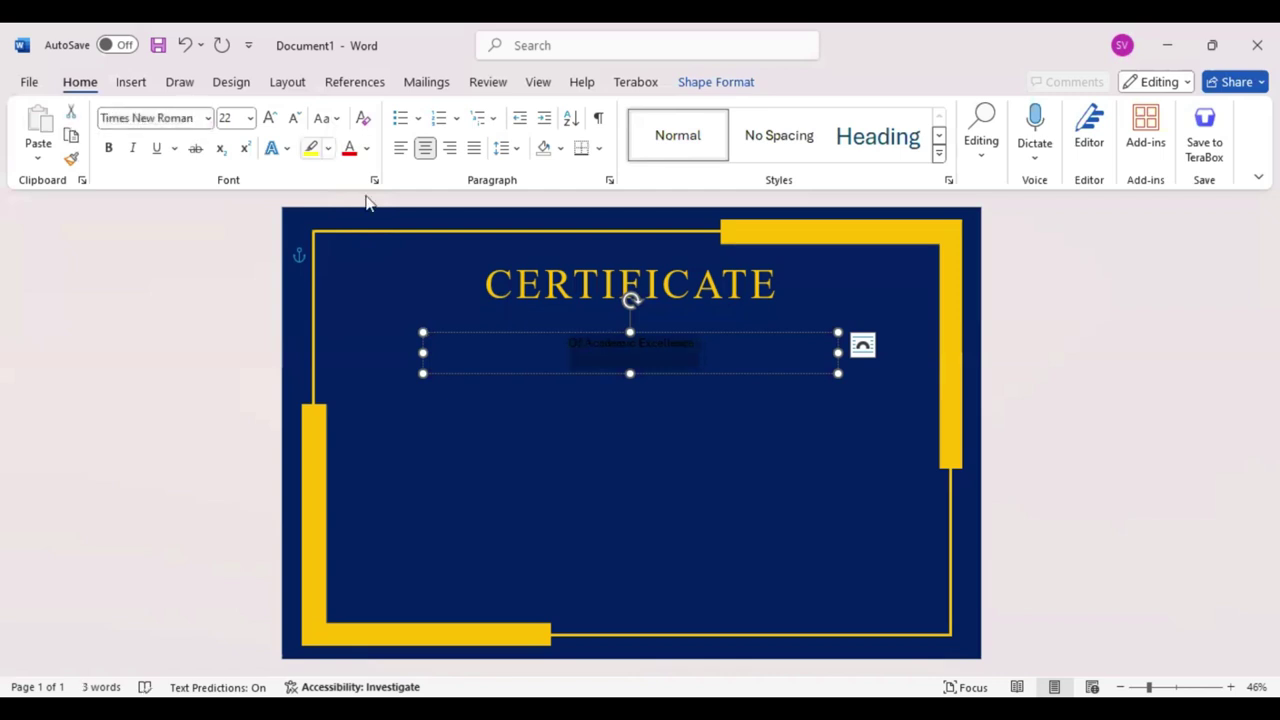
key("ctrl+shift+a")
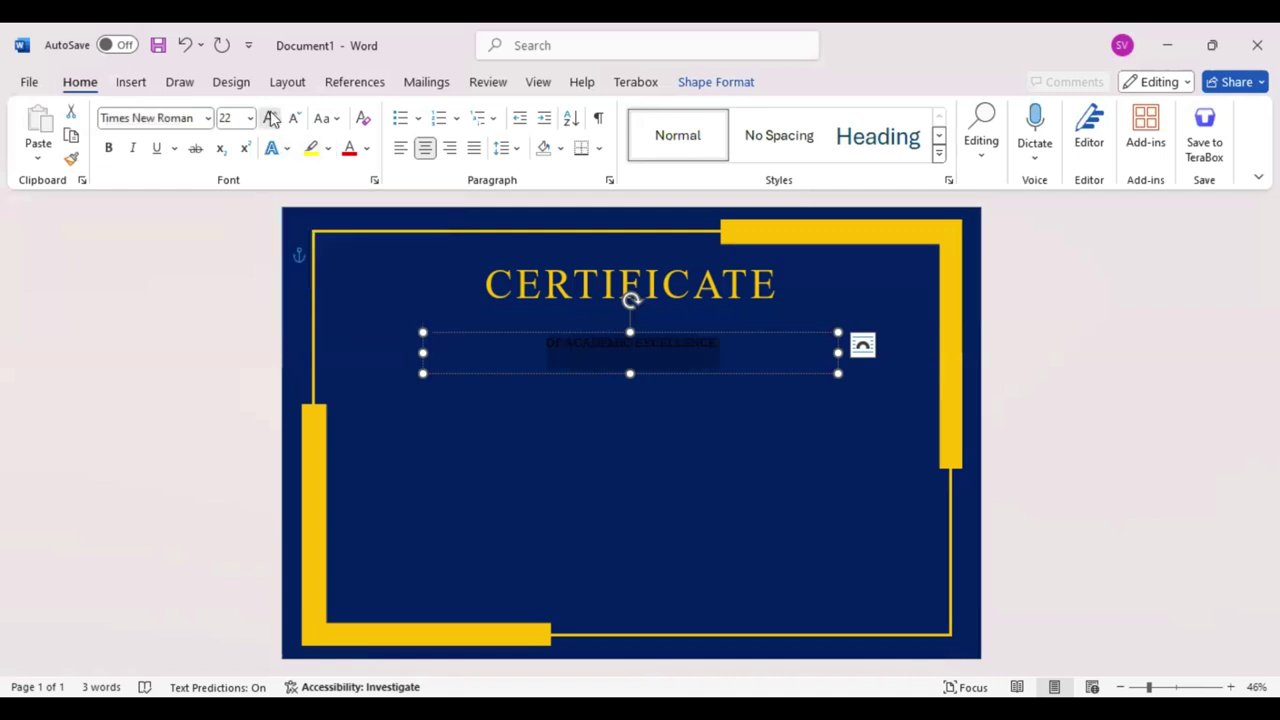
left_click(270, 118)
left_click(270, 118)
left_click(270, 118)
left_click(270, 118)
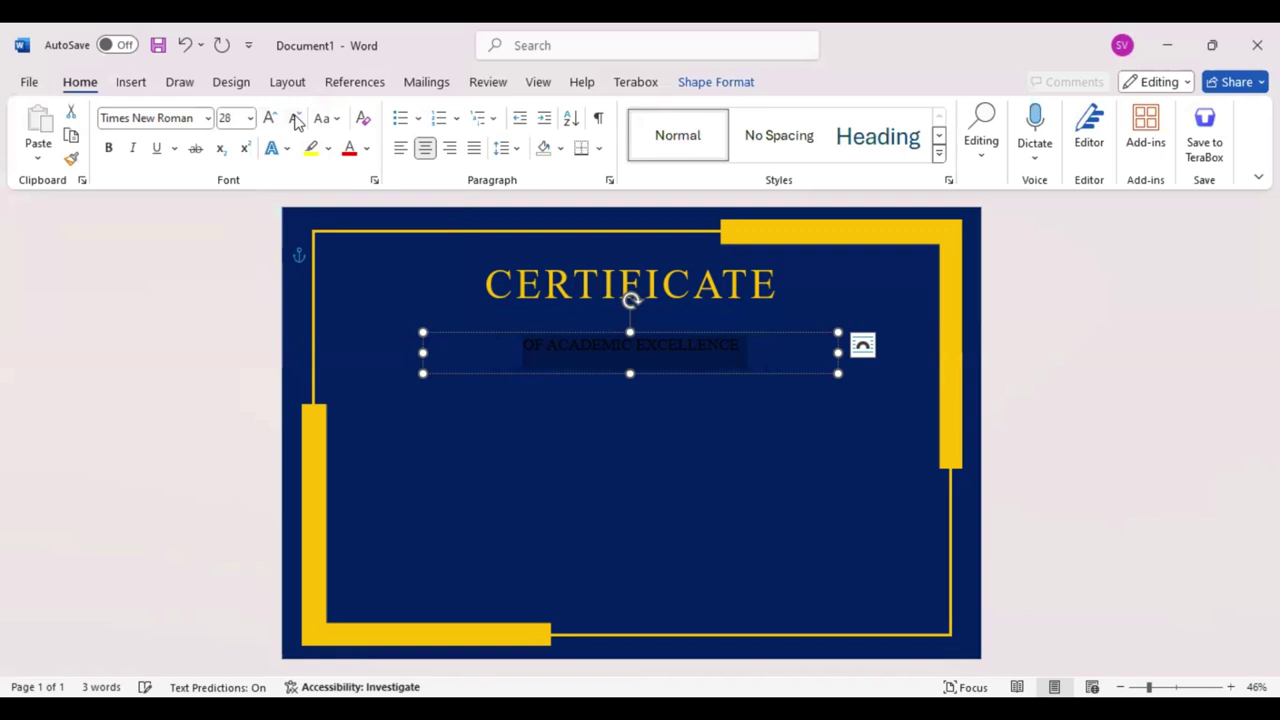
left_click(270, 118)
Expand the subtitle's letter spacing by 10 pt and colour it gold.
left_click(376, 181)
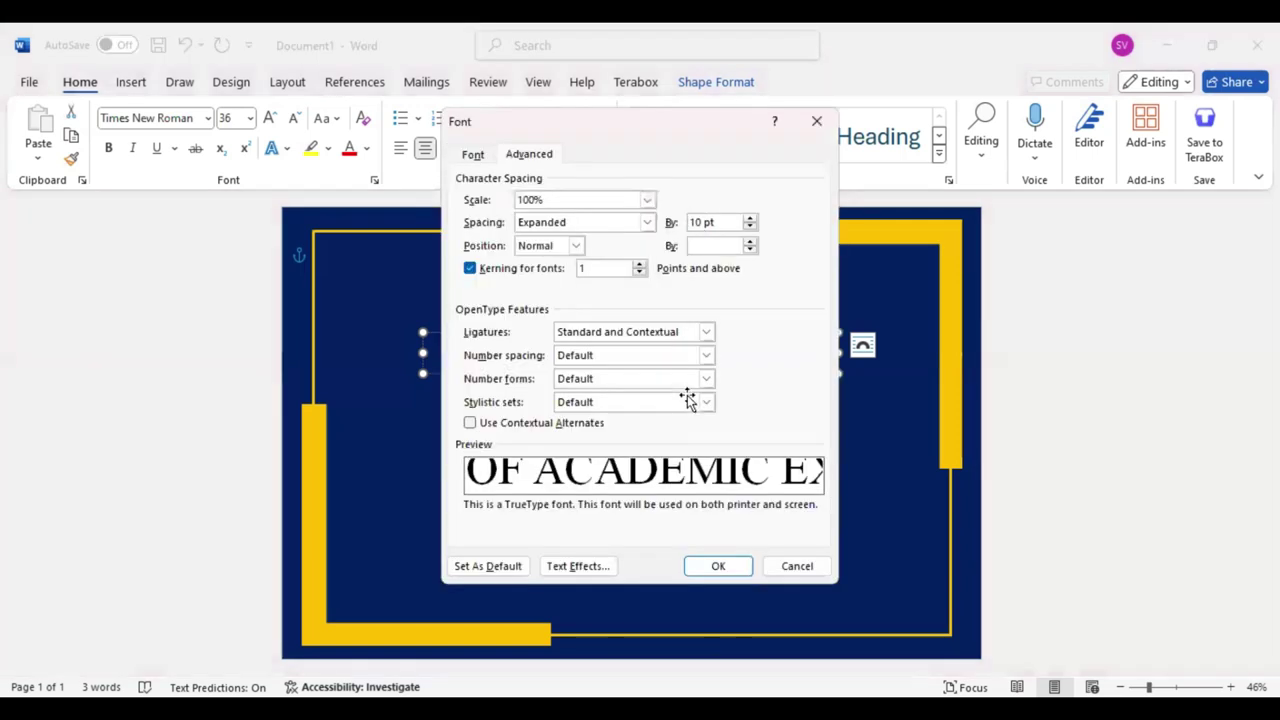
key("Return")
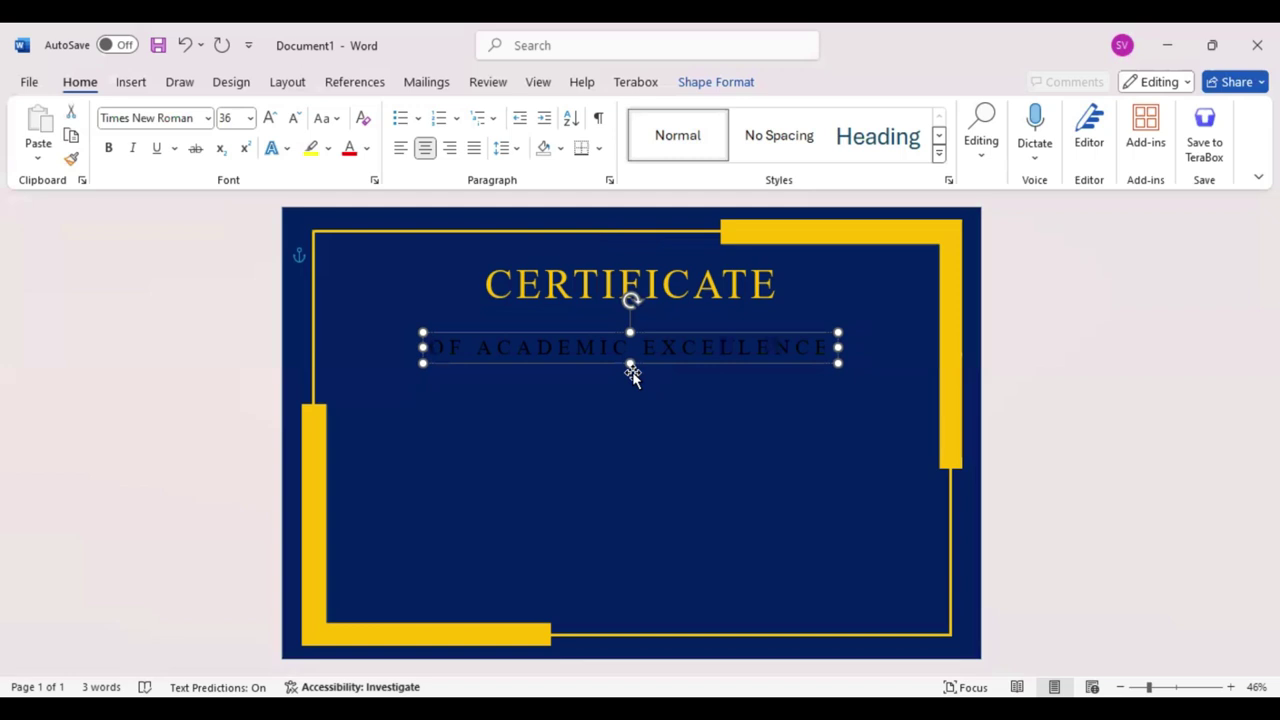
triple_click(632, 348)
left_click(801, 318)
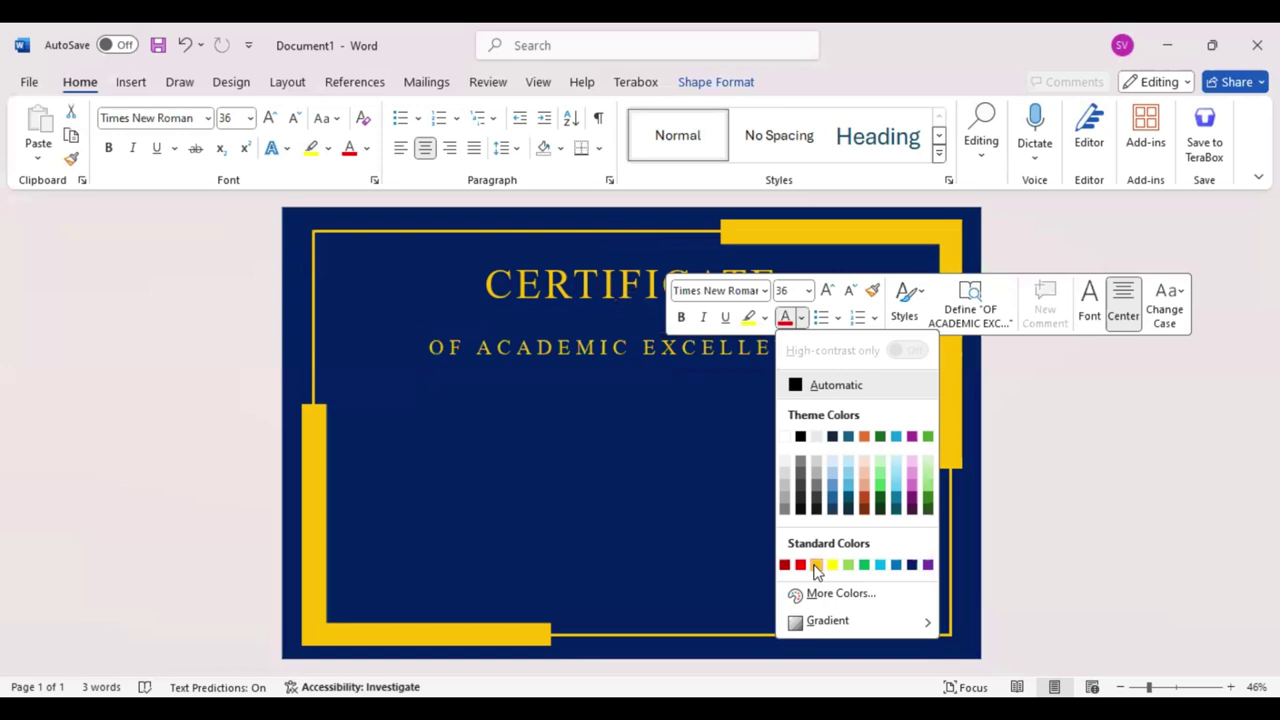
left_click(636, 437)
left_click(636, 437)
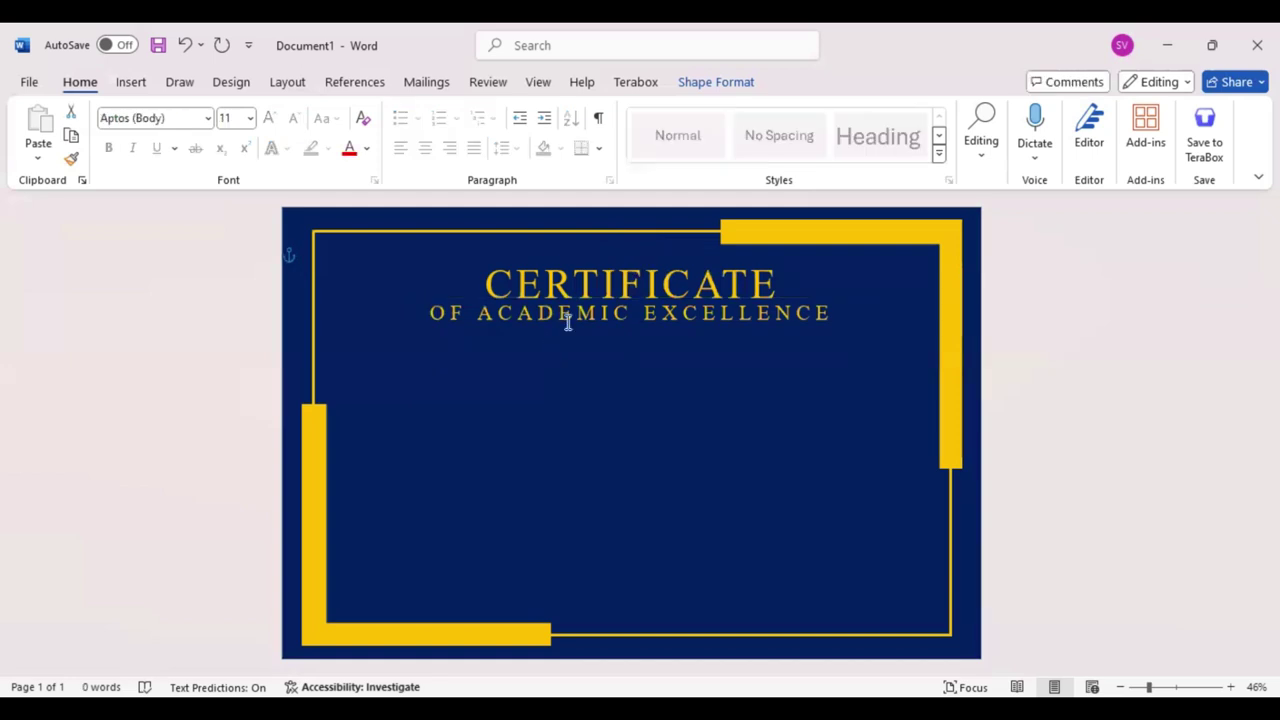
left_click(605, 332)
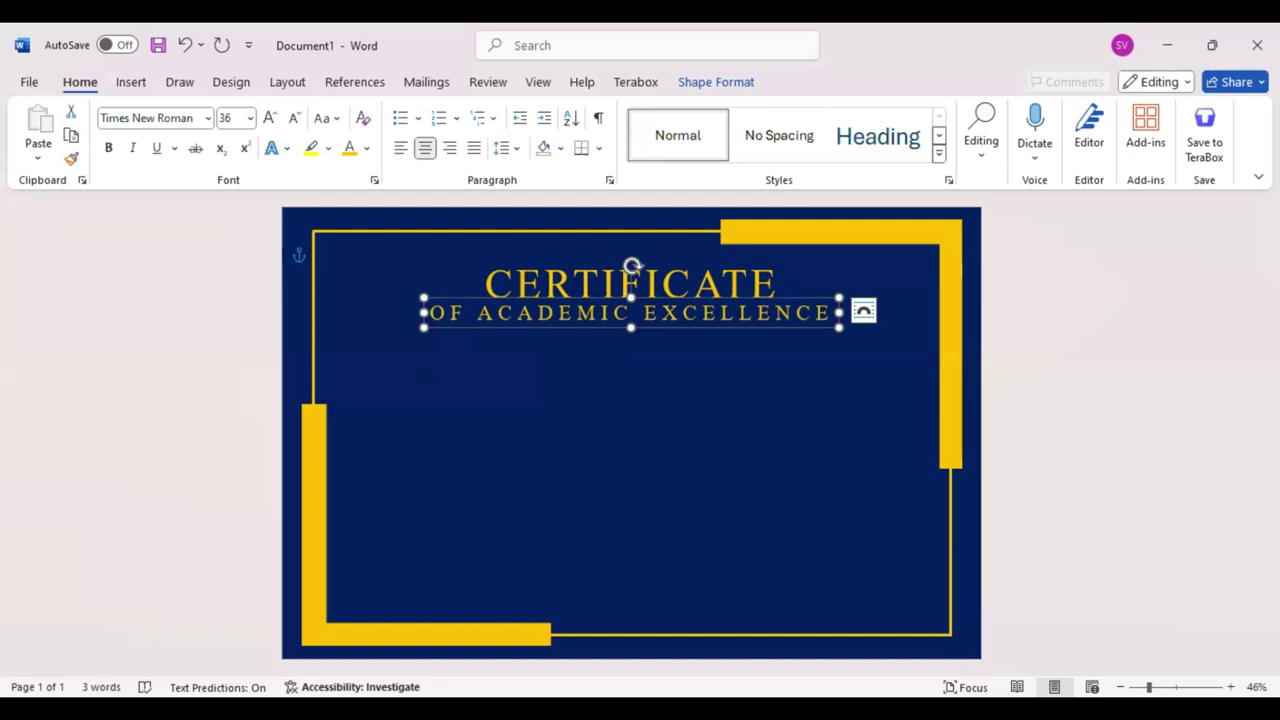
Paste a copy as 'THIS CERTIFIES THAT' at 18 pt, centred below the subtitle in white.
key("ctrl+v")
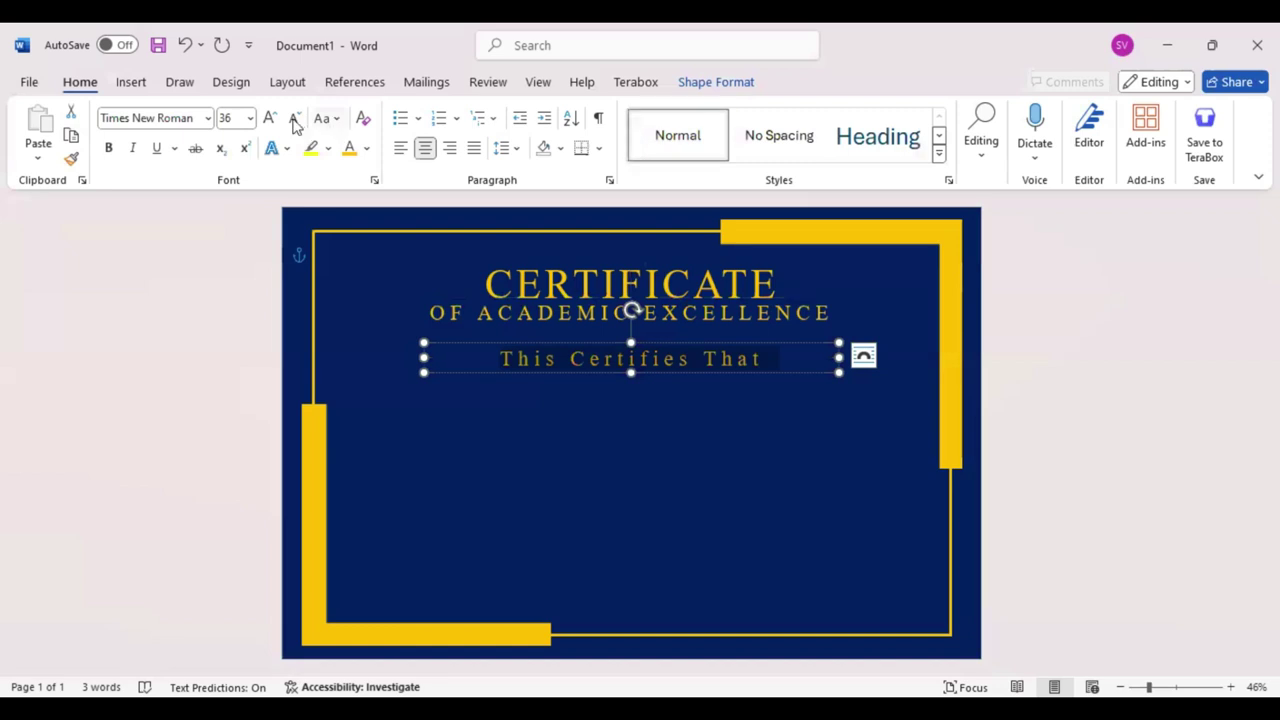
left_click(293, 122)
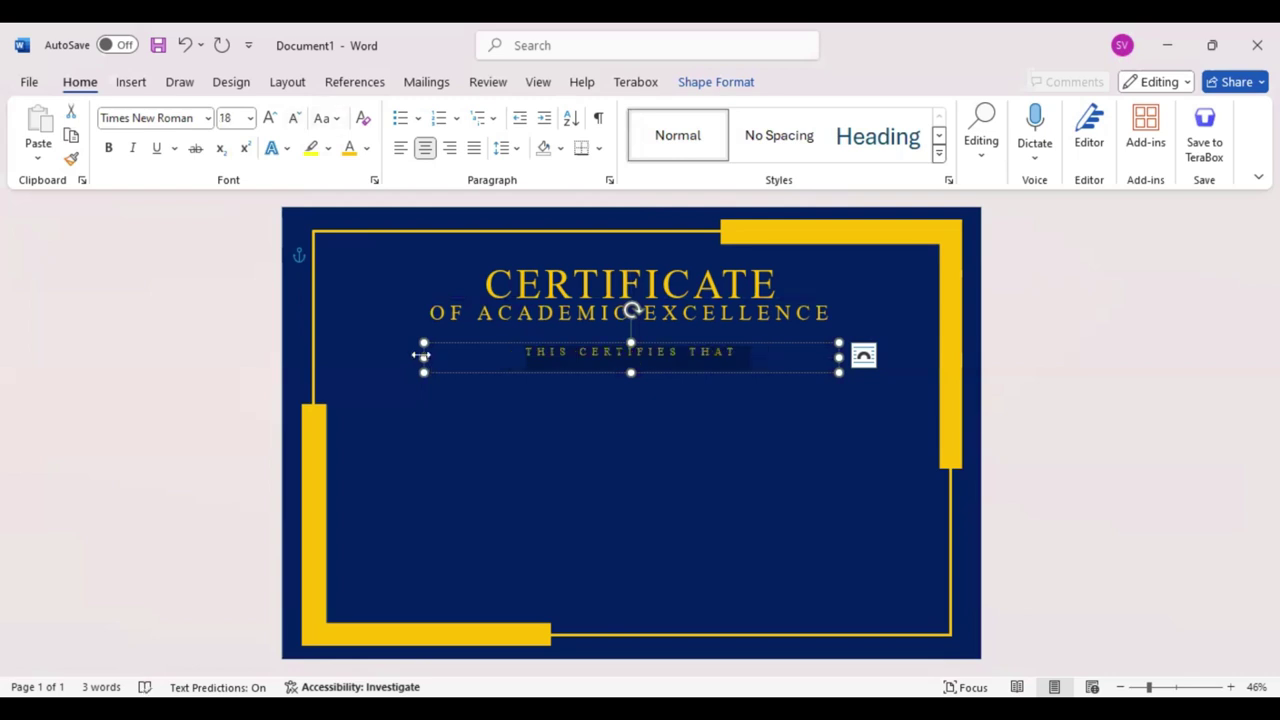
left_click_drag(421, 355, 609, 355)
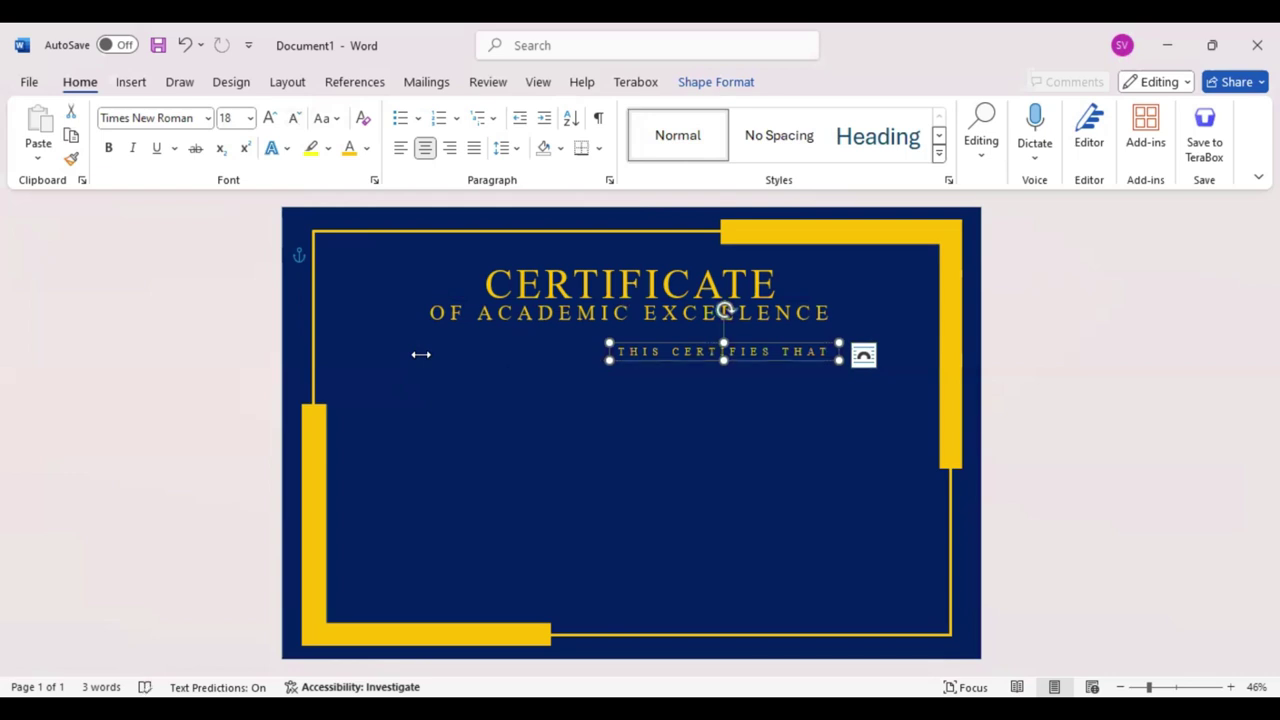
mouse_move(680, 352)
left_mouse_down()
mouse_move(587, 369)
mouse_move(631, 369)
left_mouse_up()
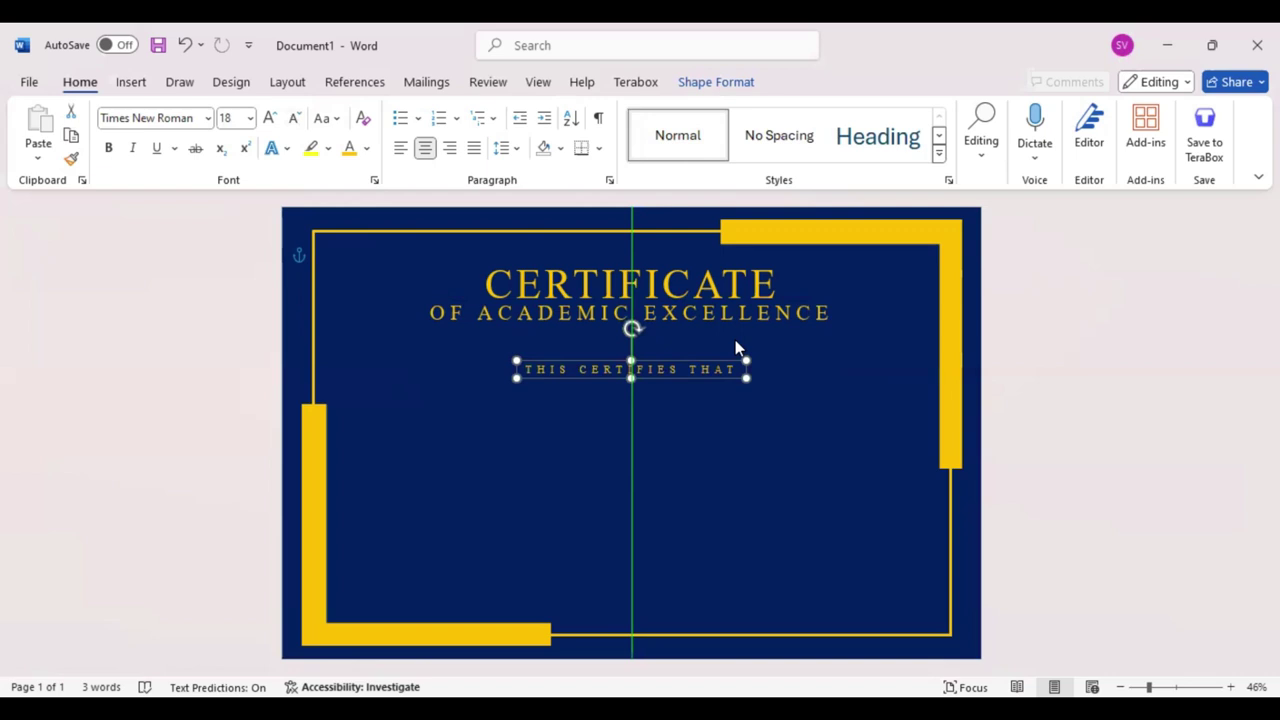
right_click(709, 459)
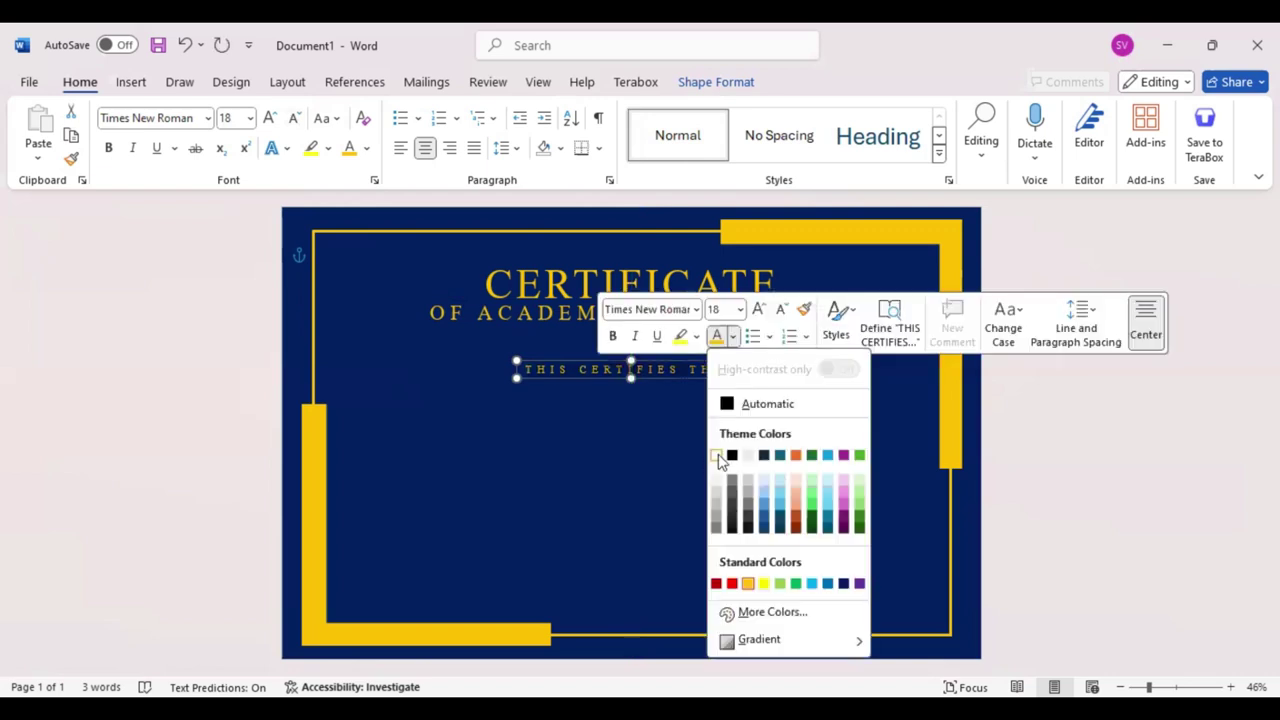
left_click(663, 418)
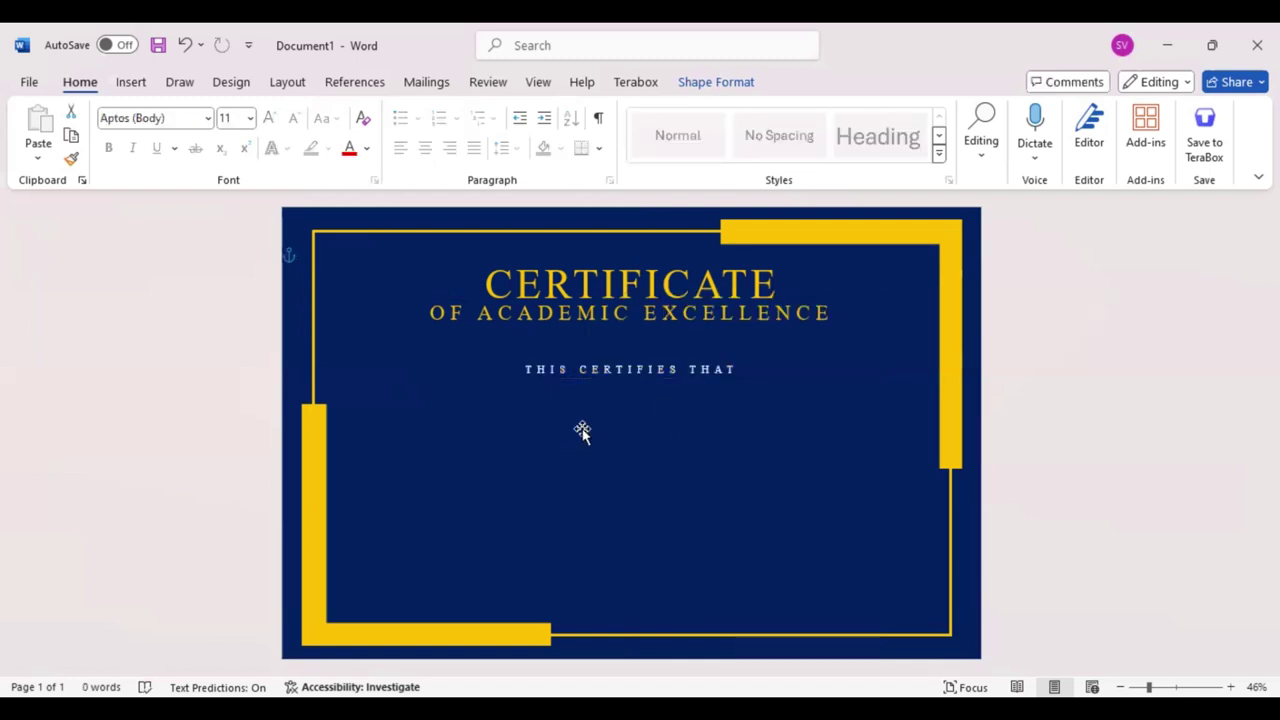
Insert a text box below THIS CERTIFIES THAT containing 'Name Surname'.
left_click(138, 86)
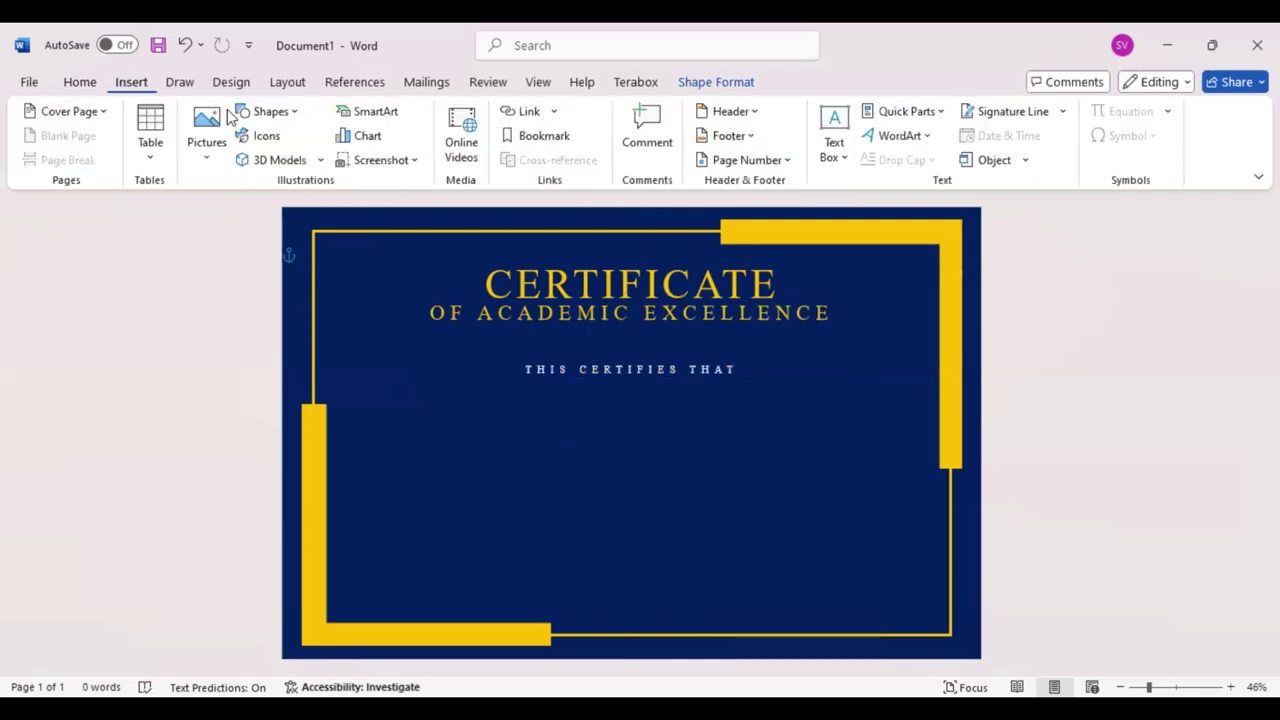
left_click(280, 112)
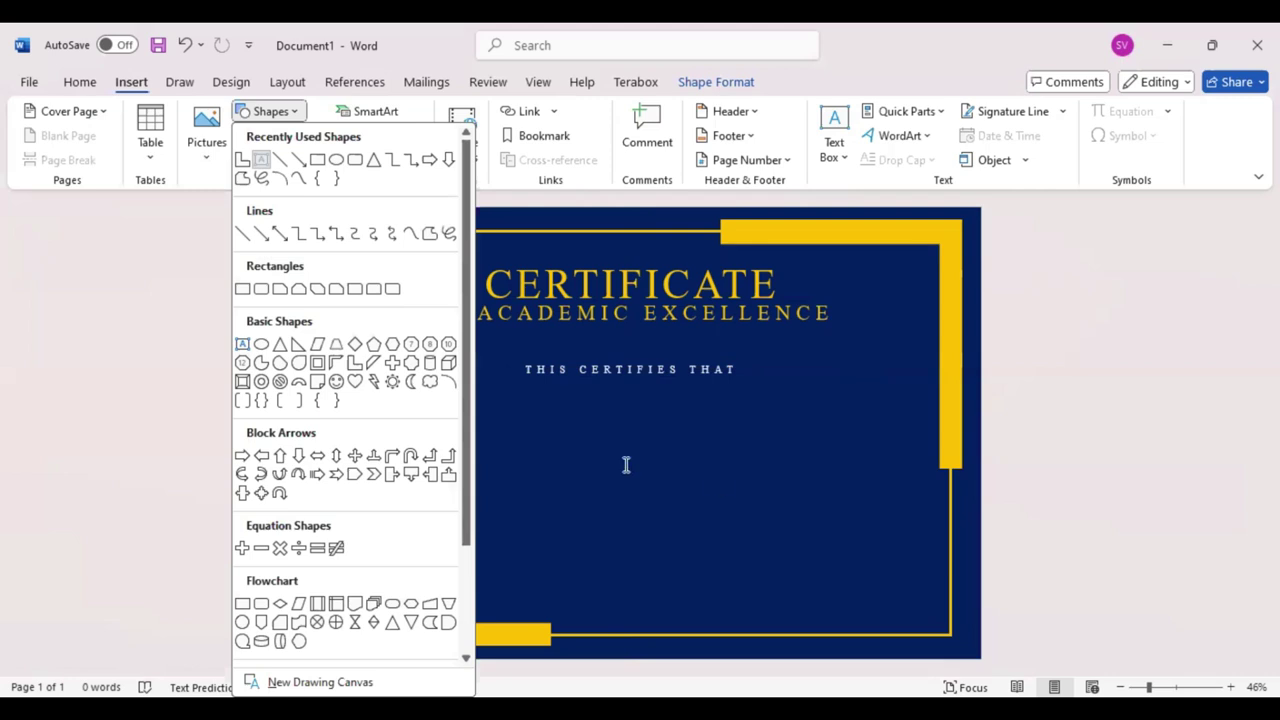
left_click(626, 464)
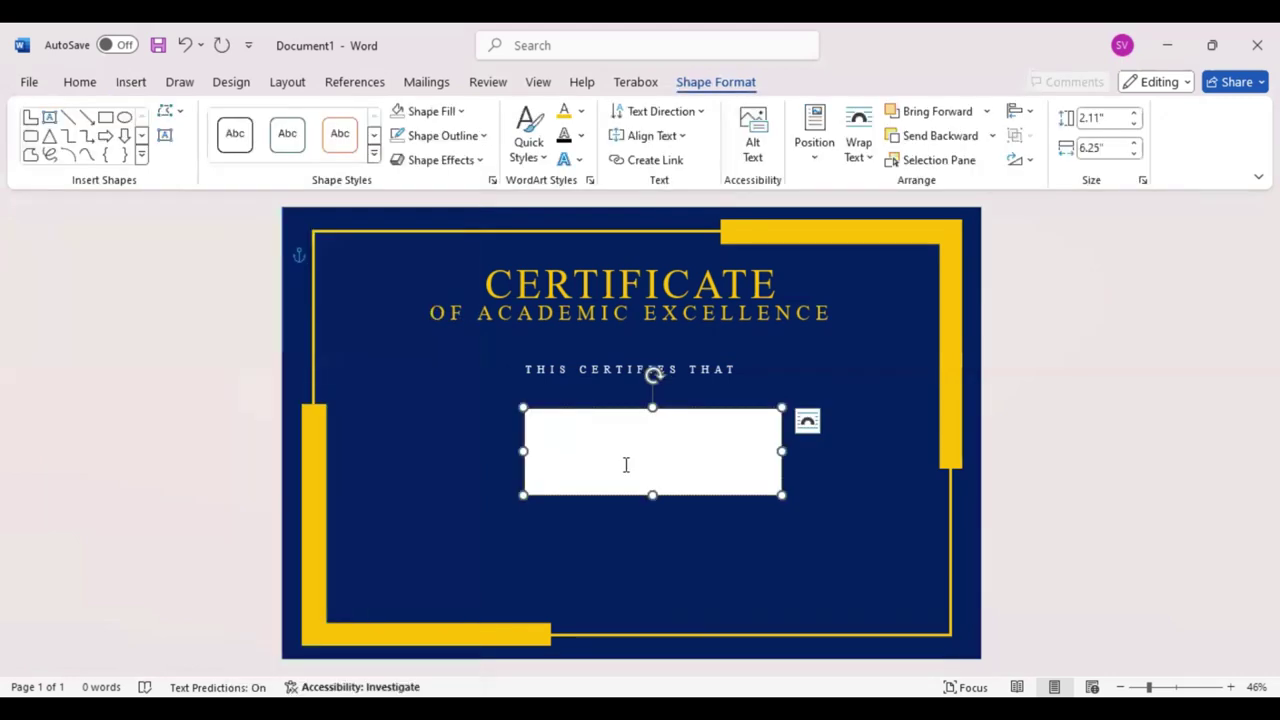
type("Name")
type(" Surname")
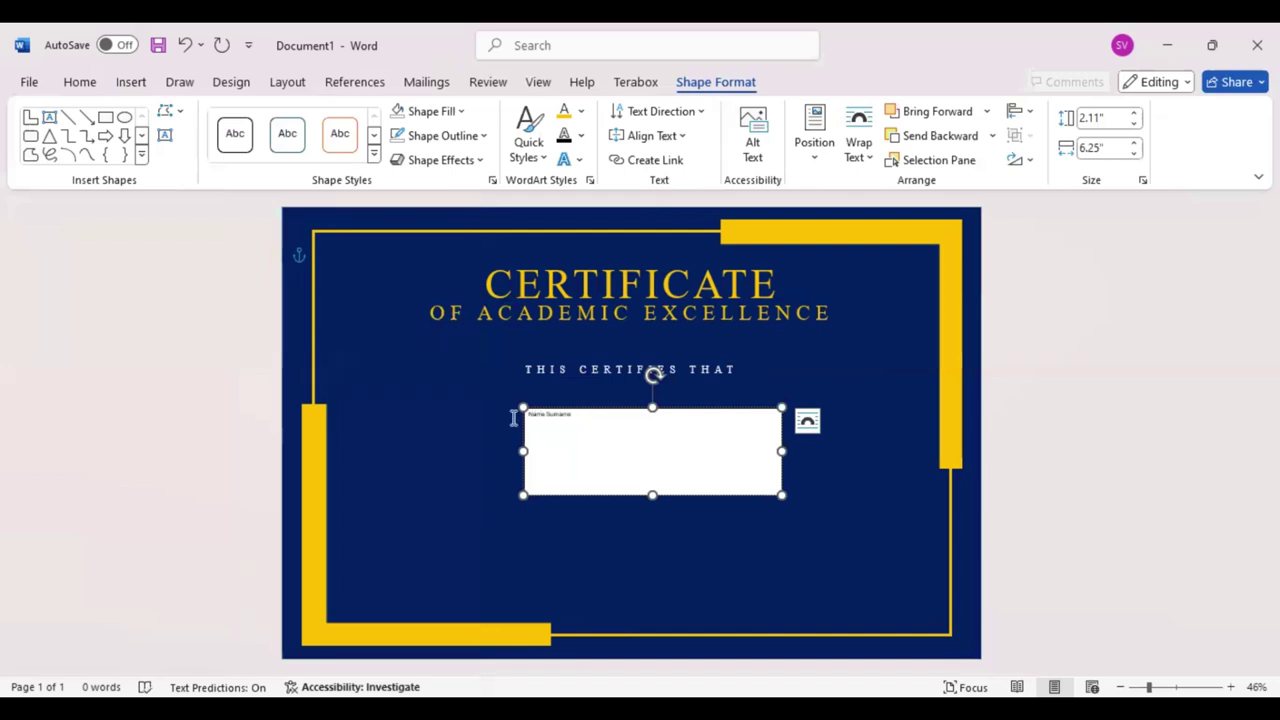
Make the name box transparent and centred, in Brush Script MT at 90 pt.
left_click(80, 83)
left_click(425, 147)
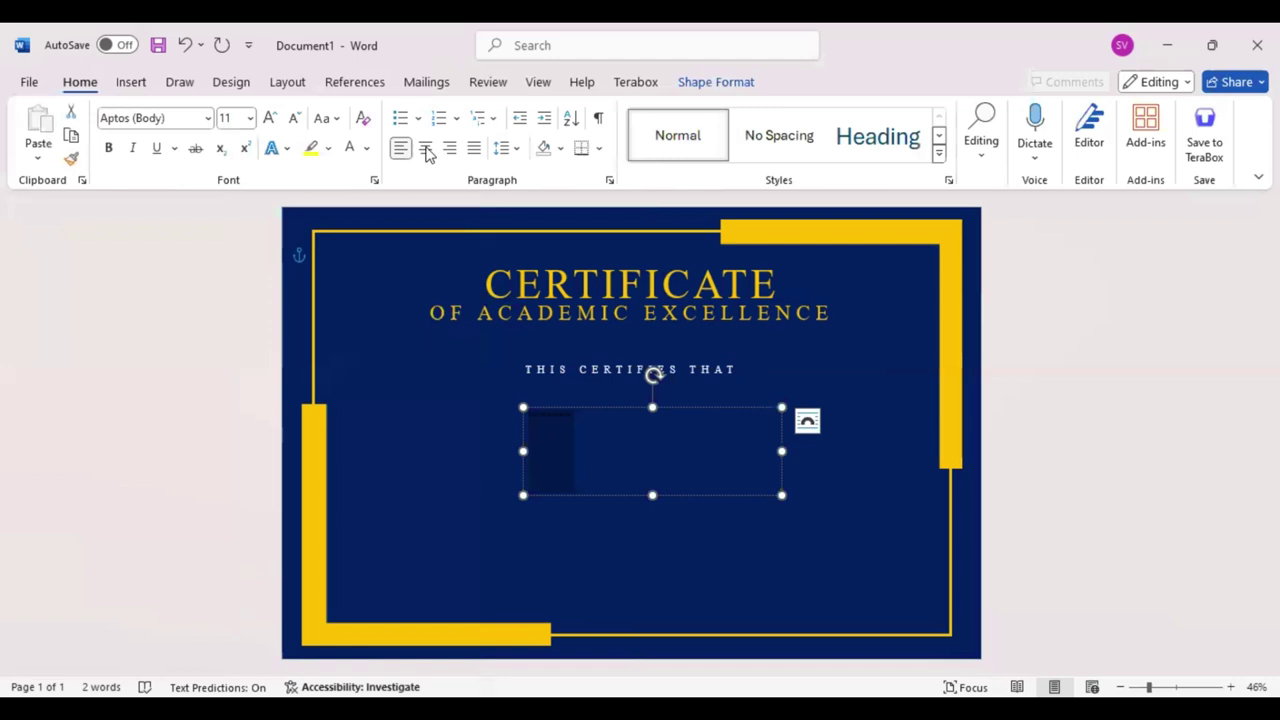
left_click(182, 118)
type("Bas")
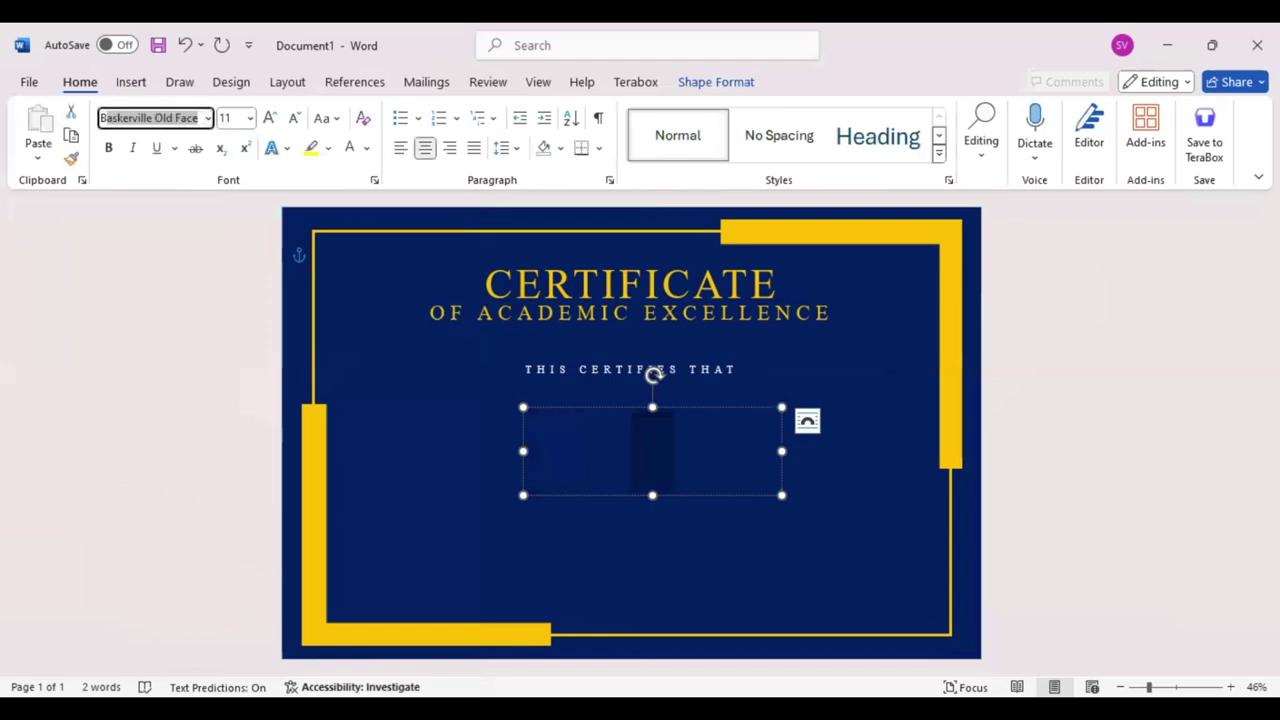
type("Brush Script MT")
key("Return")
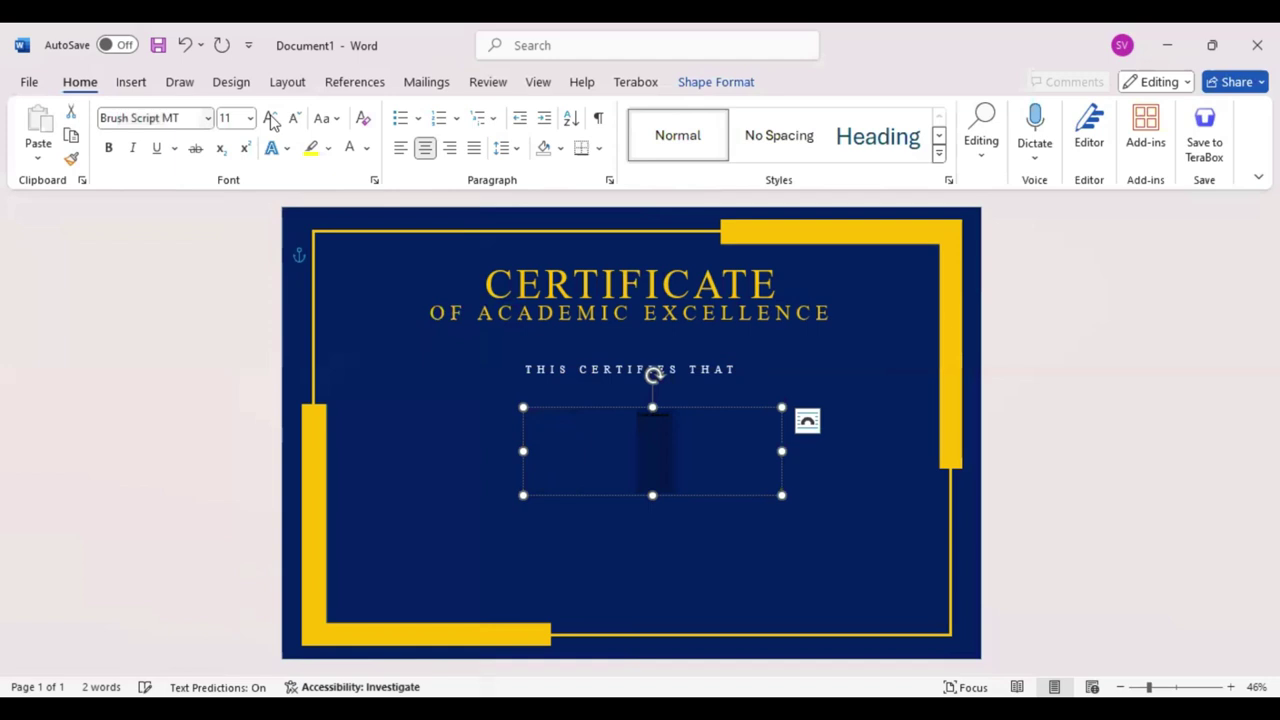
type("90")
key("Return")
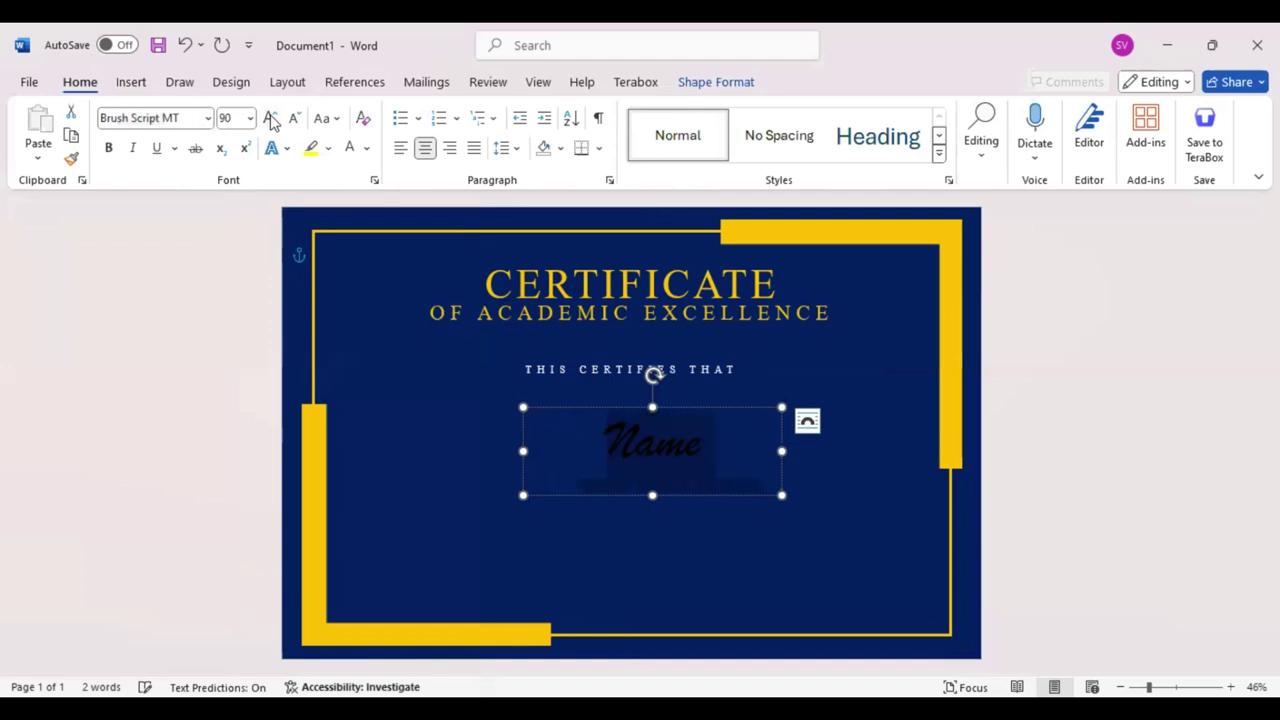
Widen the name box, colour 'Name Surname' gold, and draw an empty text box beneath.
left_click_drag(781, 451, 921, 448)
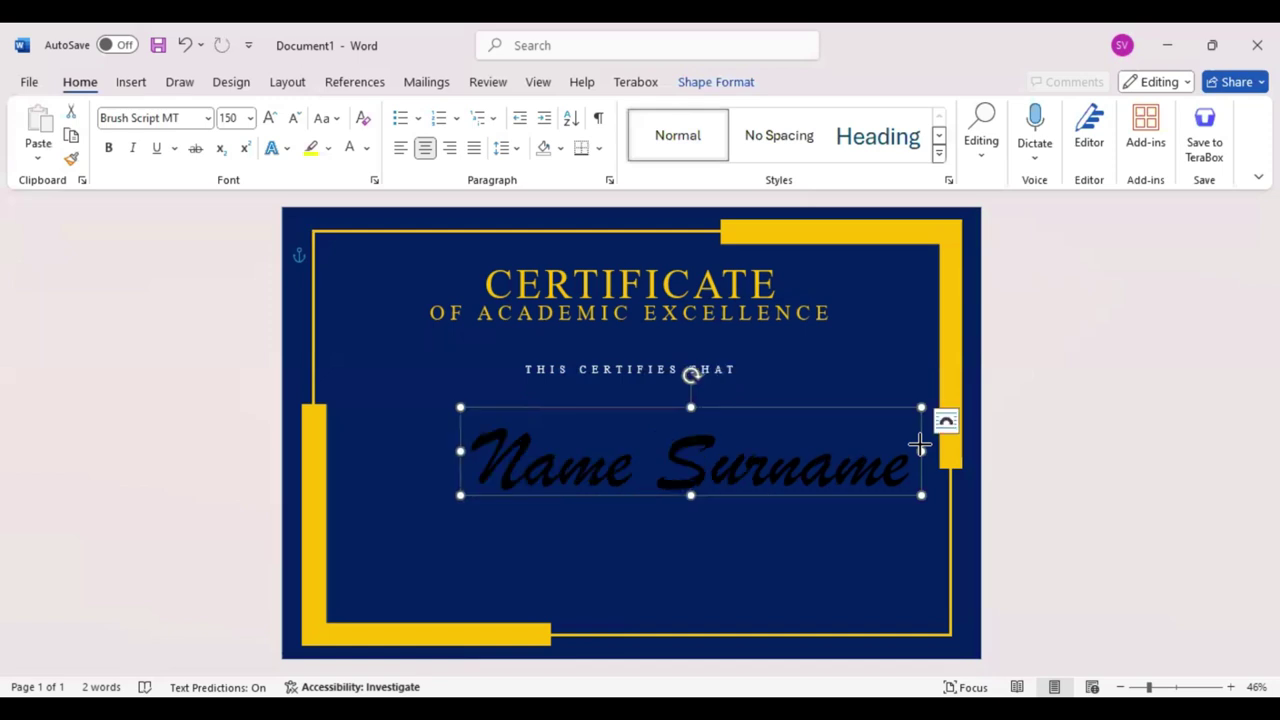
left_click(919, 445)
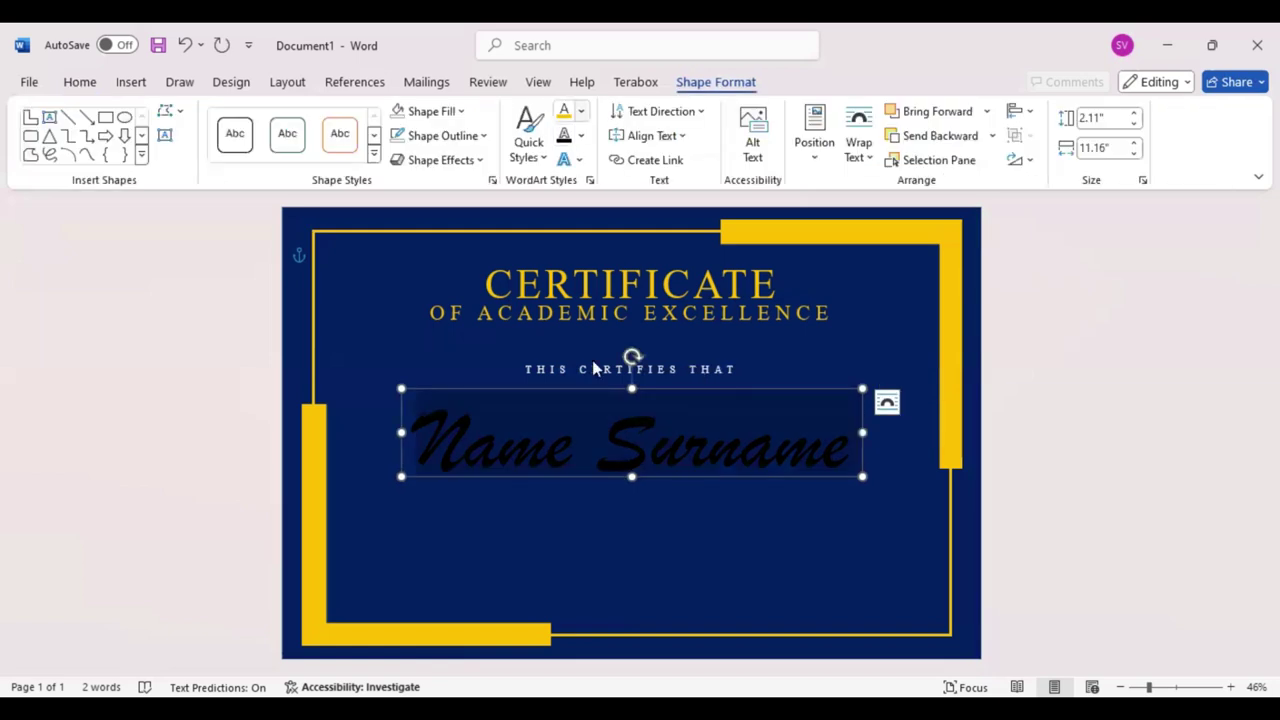
left_click(581, 111)
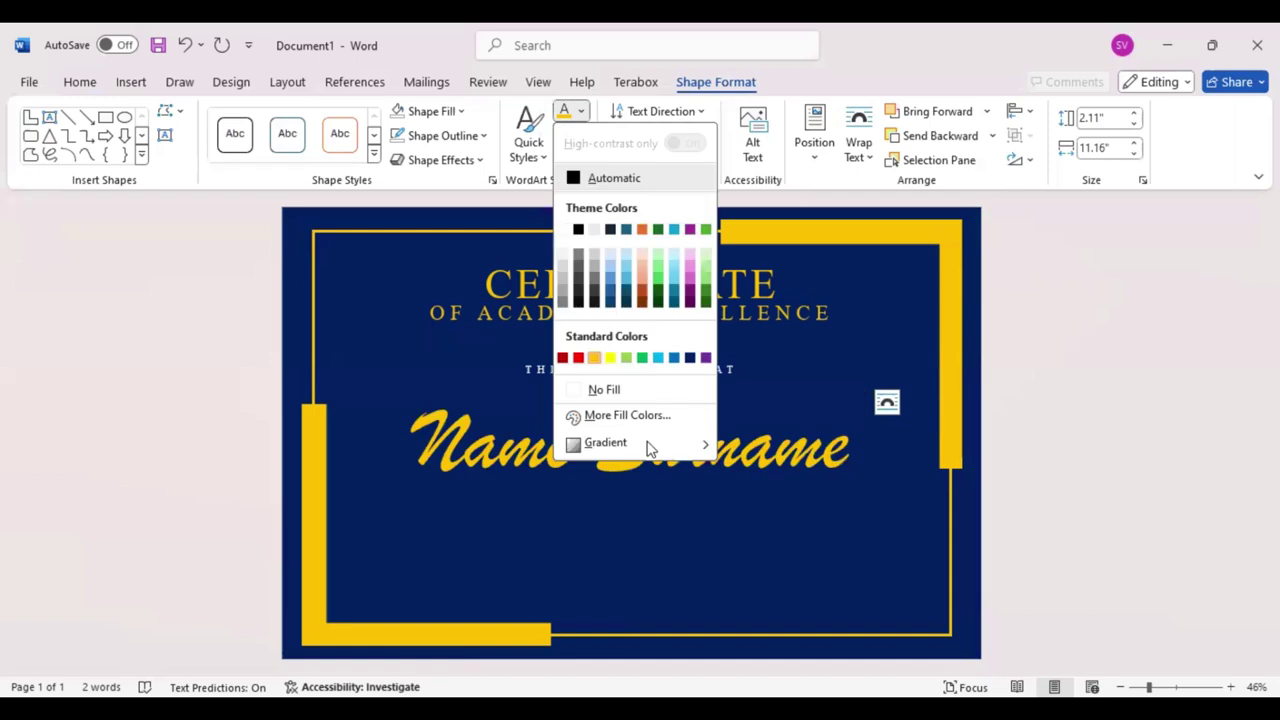
key("Escape")
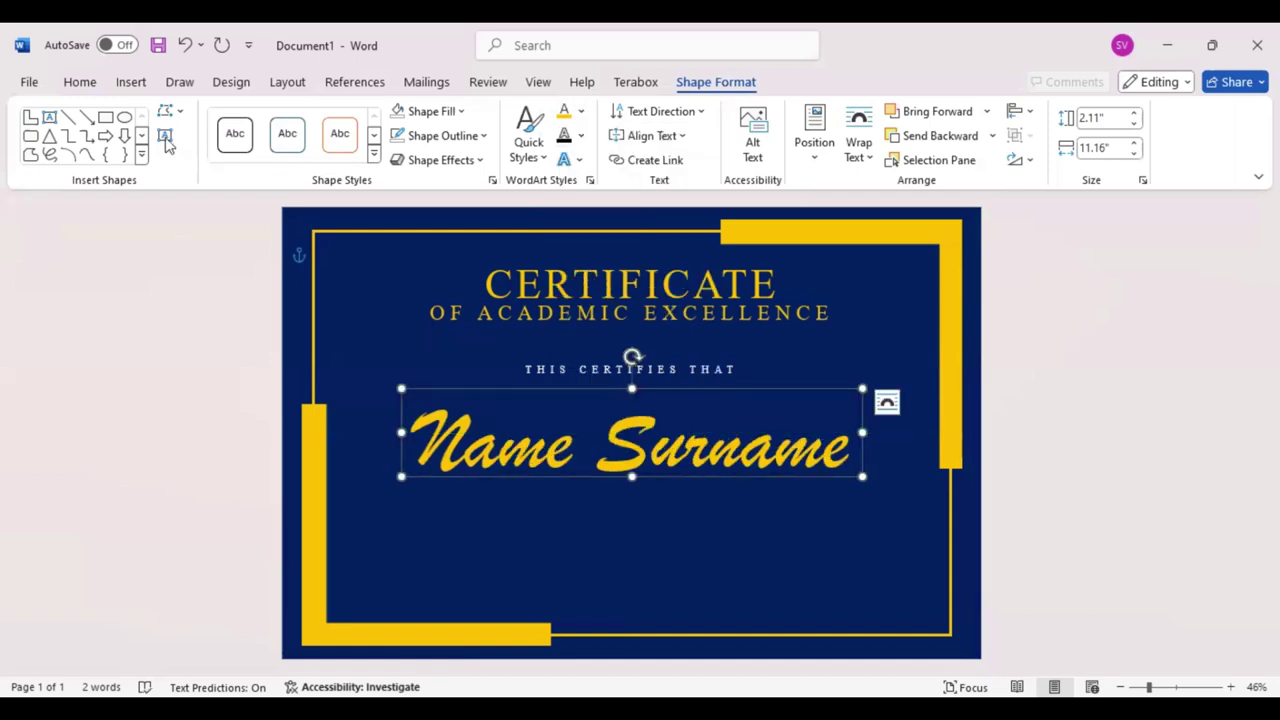
left_click(166, 137)
left_click_drag(451, 510, 793, 553)
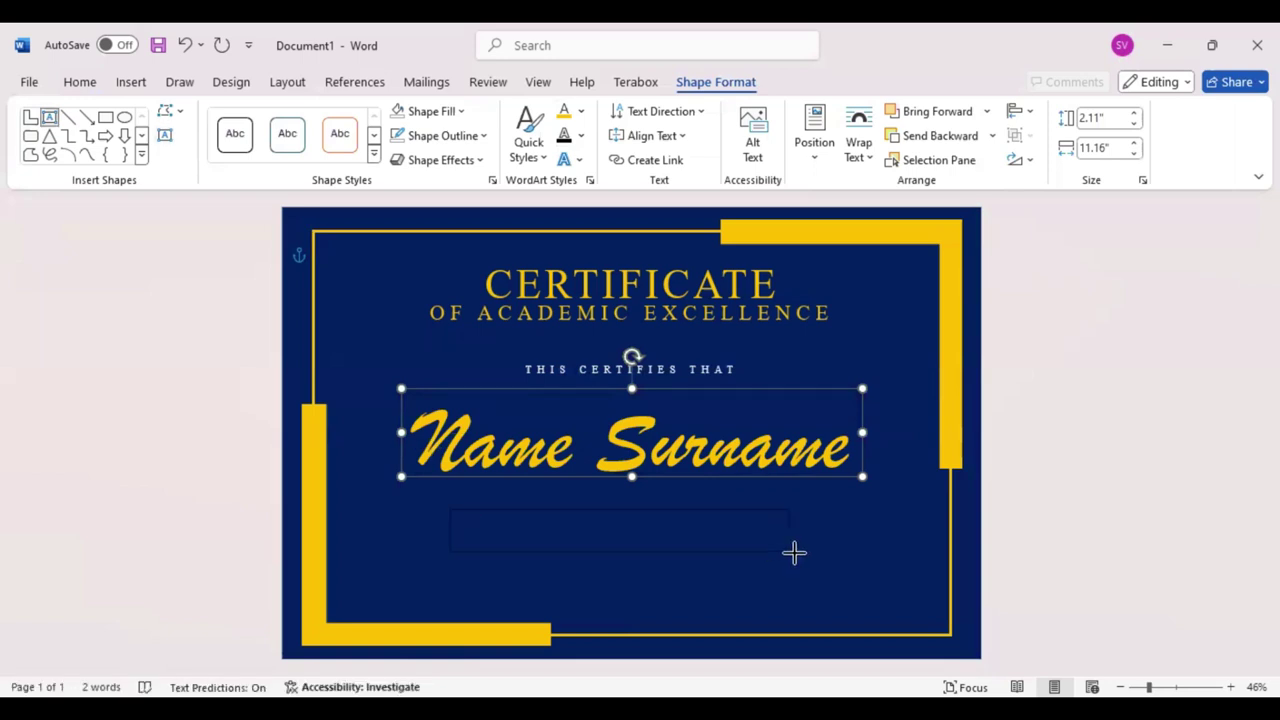
Generate a lorem ipsum paragraph with =lorem() in Times New Roman.
left_click(96, 90)
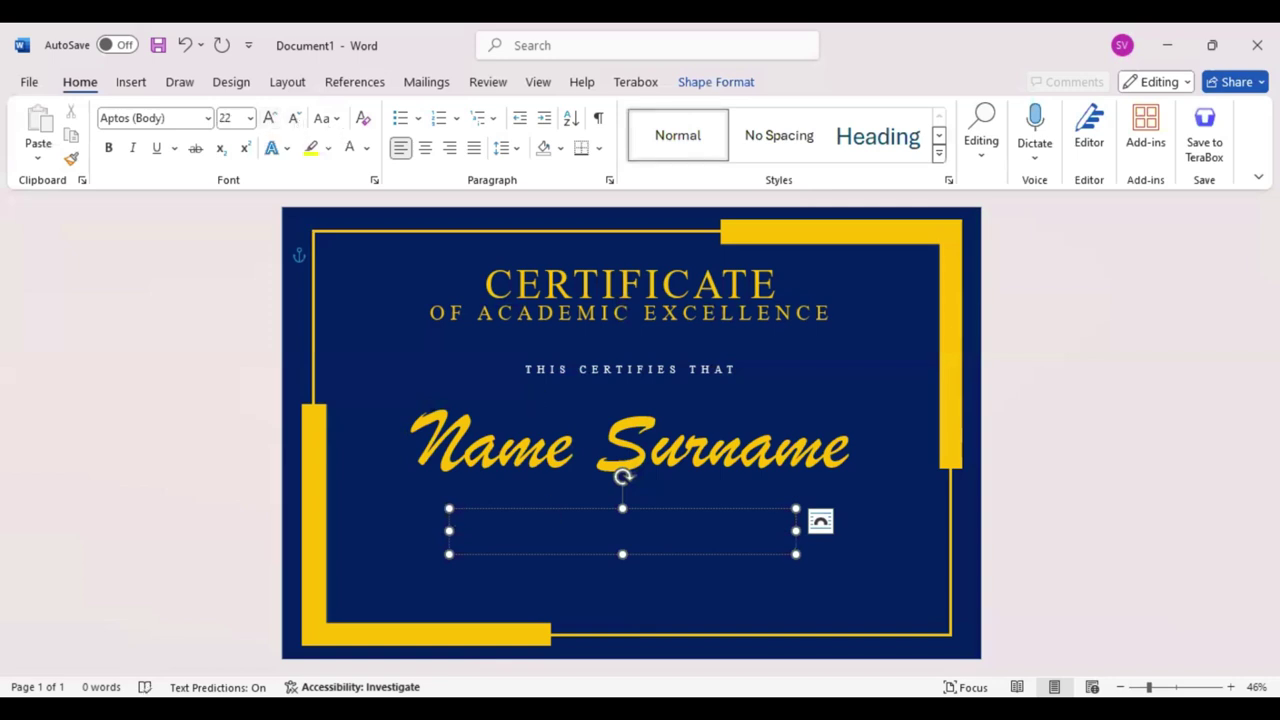
type("=lorem(")
type(")")
key("Return")
key("ctrl+shift+f")
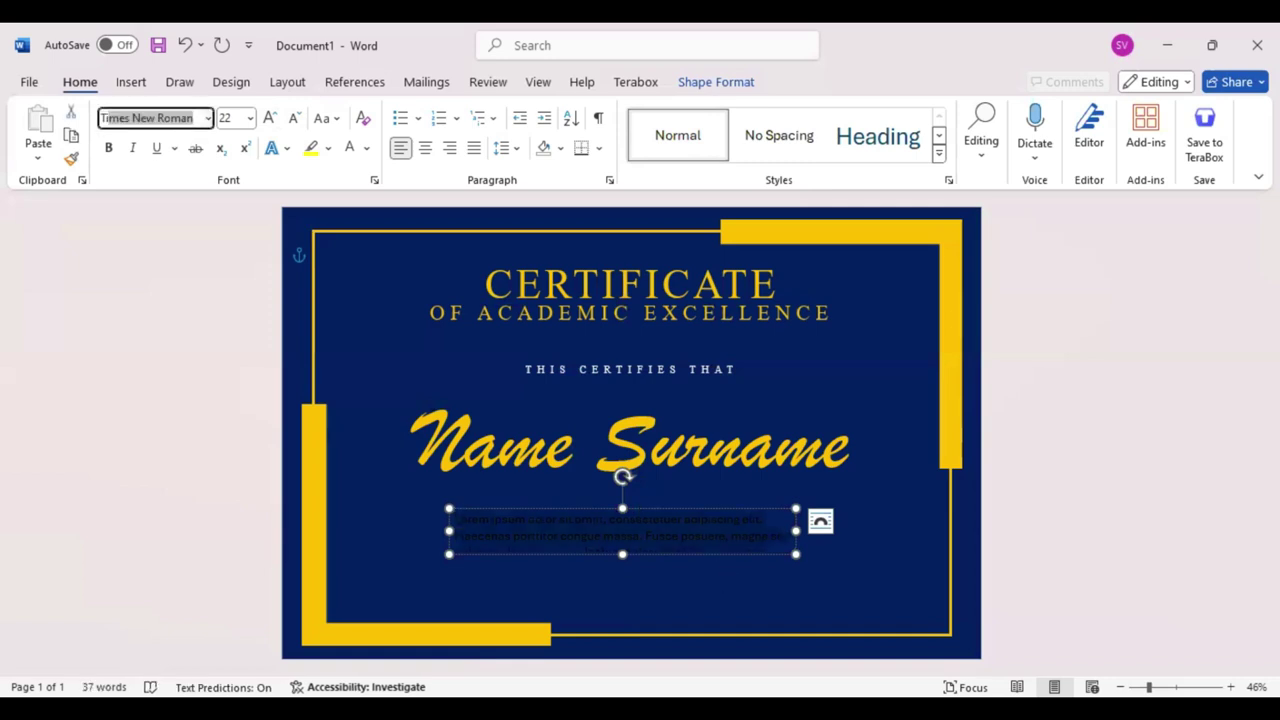
key("Return")
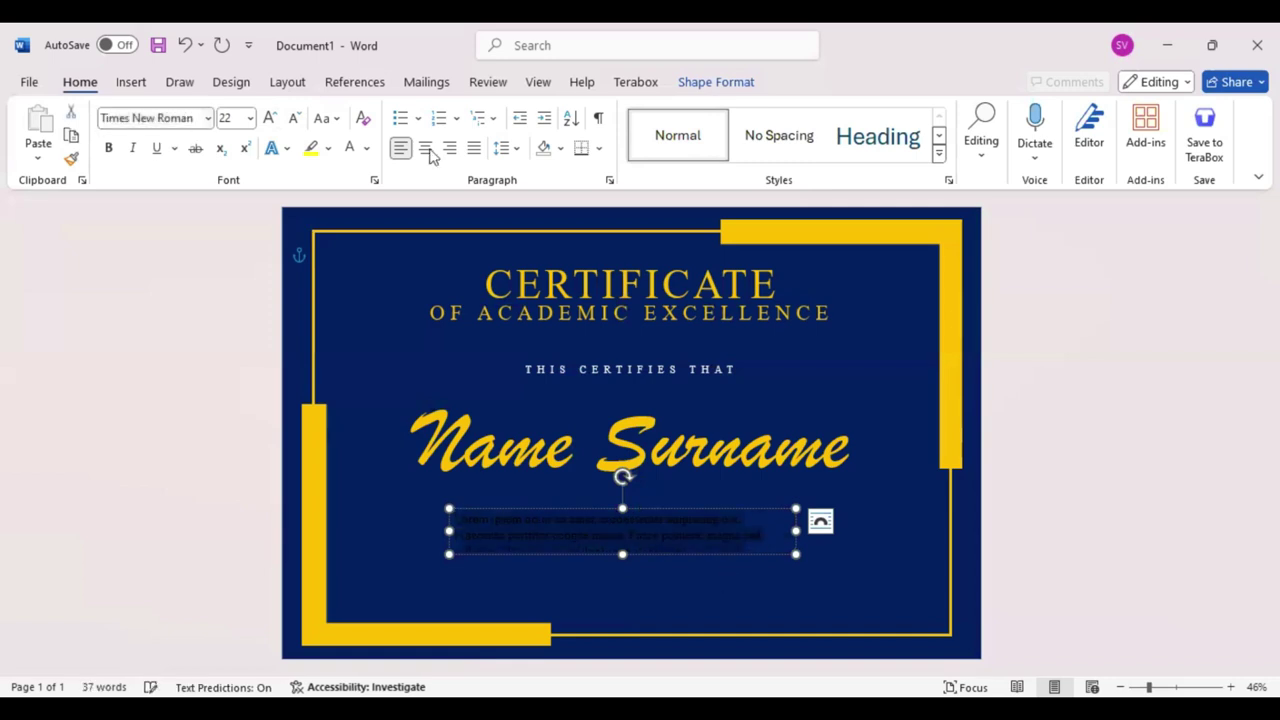
Centre the paragraph at 24 pt in white, widen its box and nudge it up.
left_click(427, 150)
left_click(272, 120)
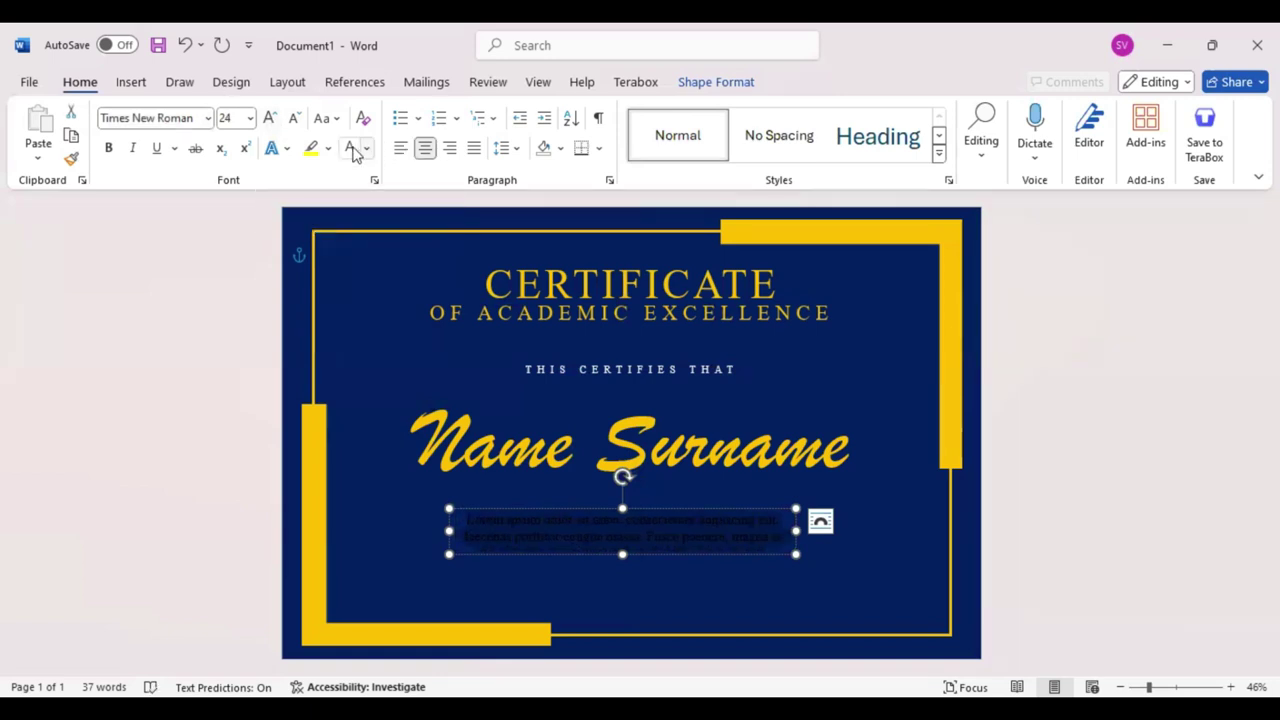
left_click(352, 150)
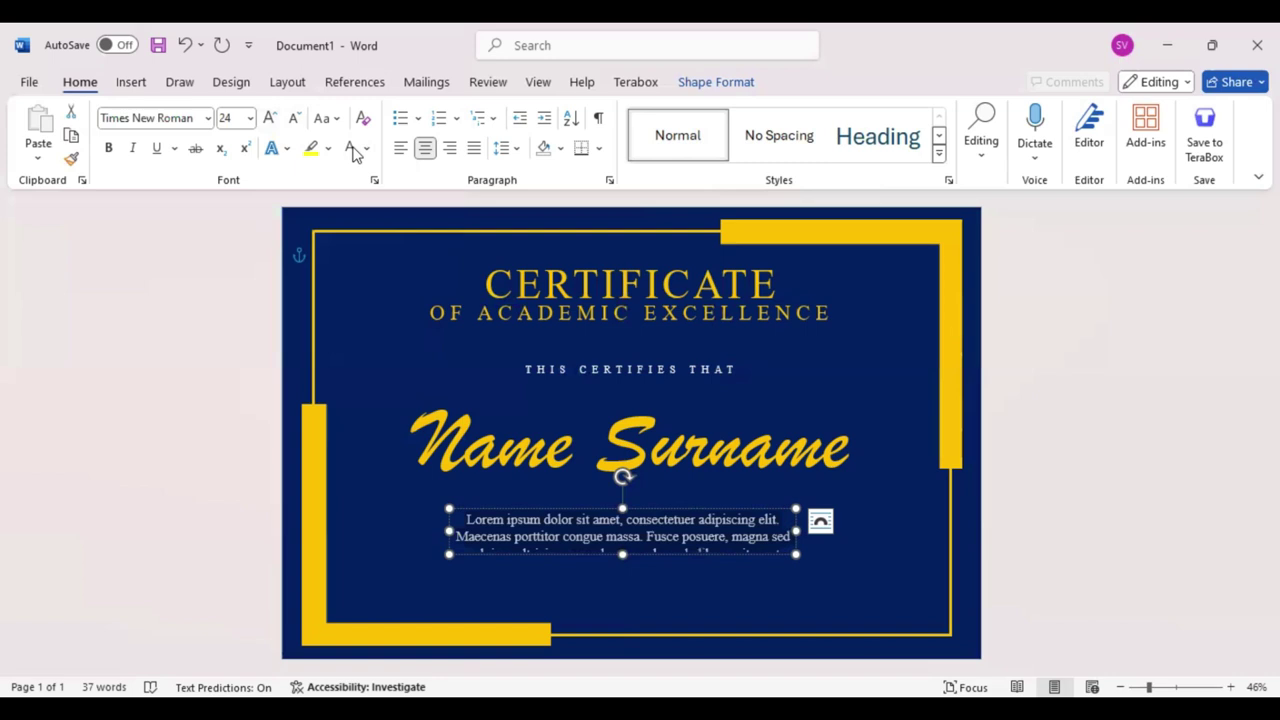
left_click_drag(795, 537, 901, 535)
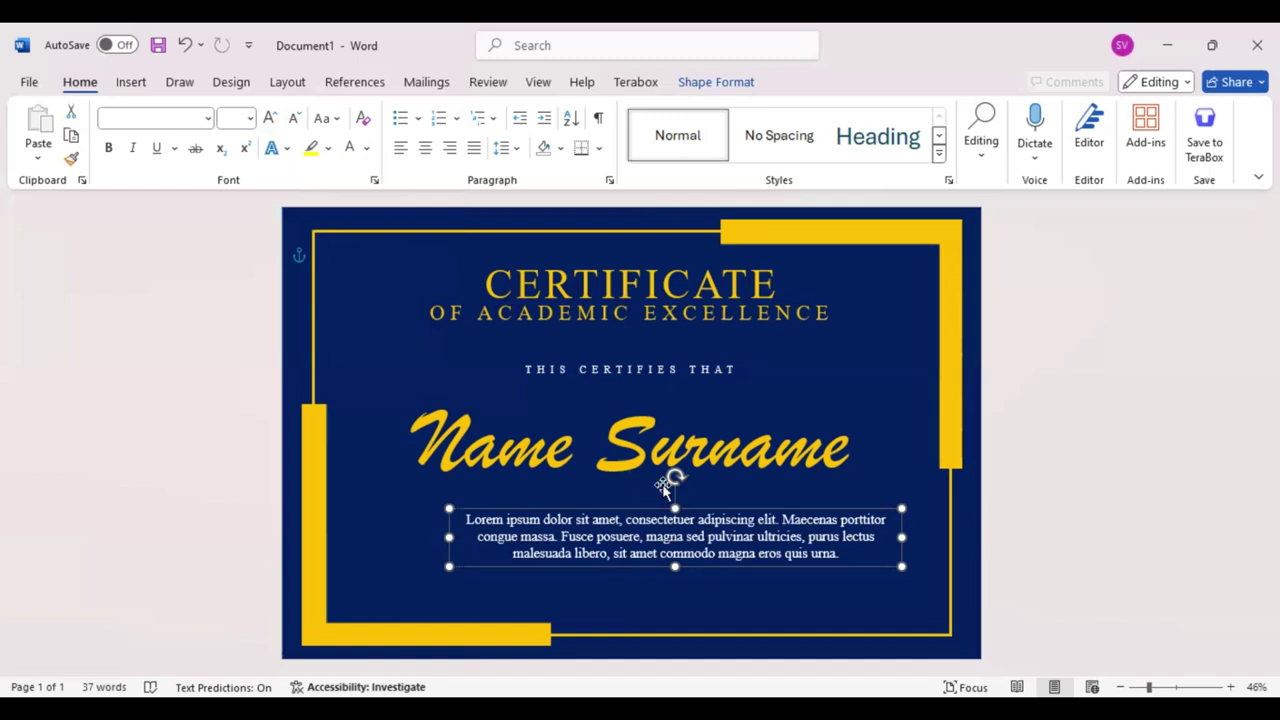
key("ctrl+z")
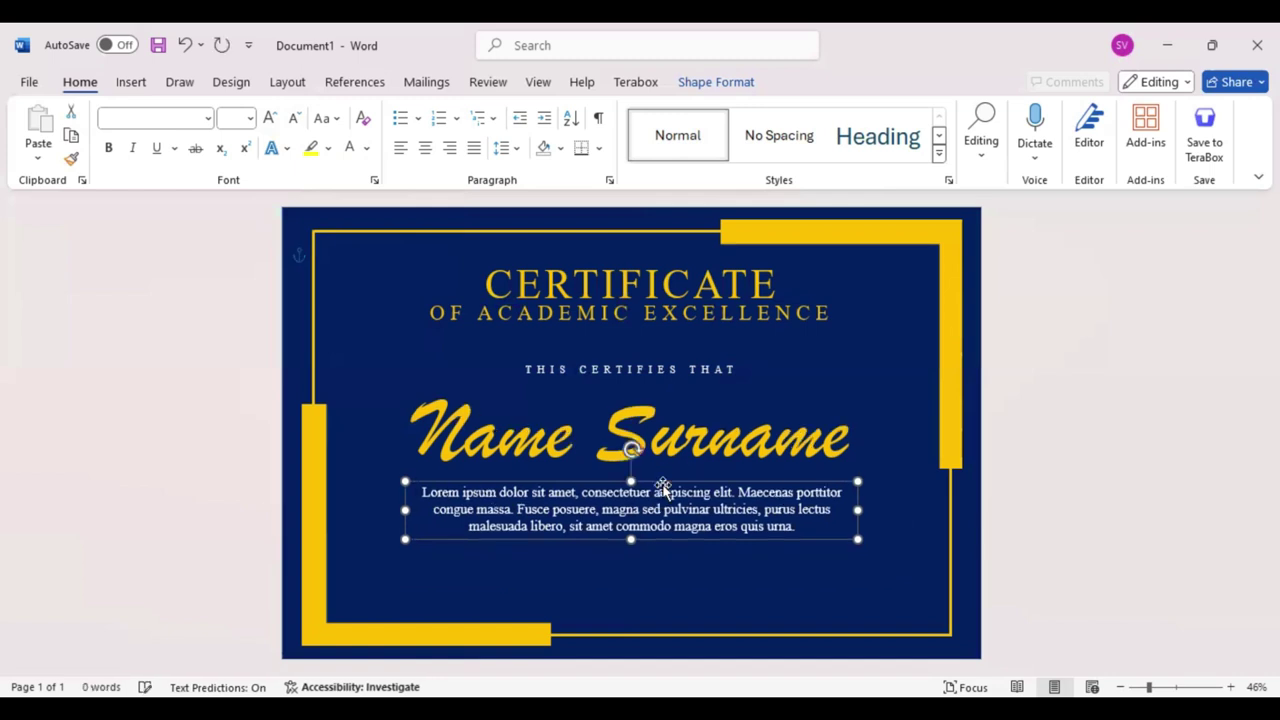
key("ctrl+z")
key("ctrl+z")
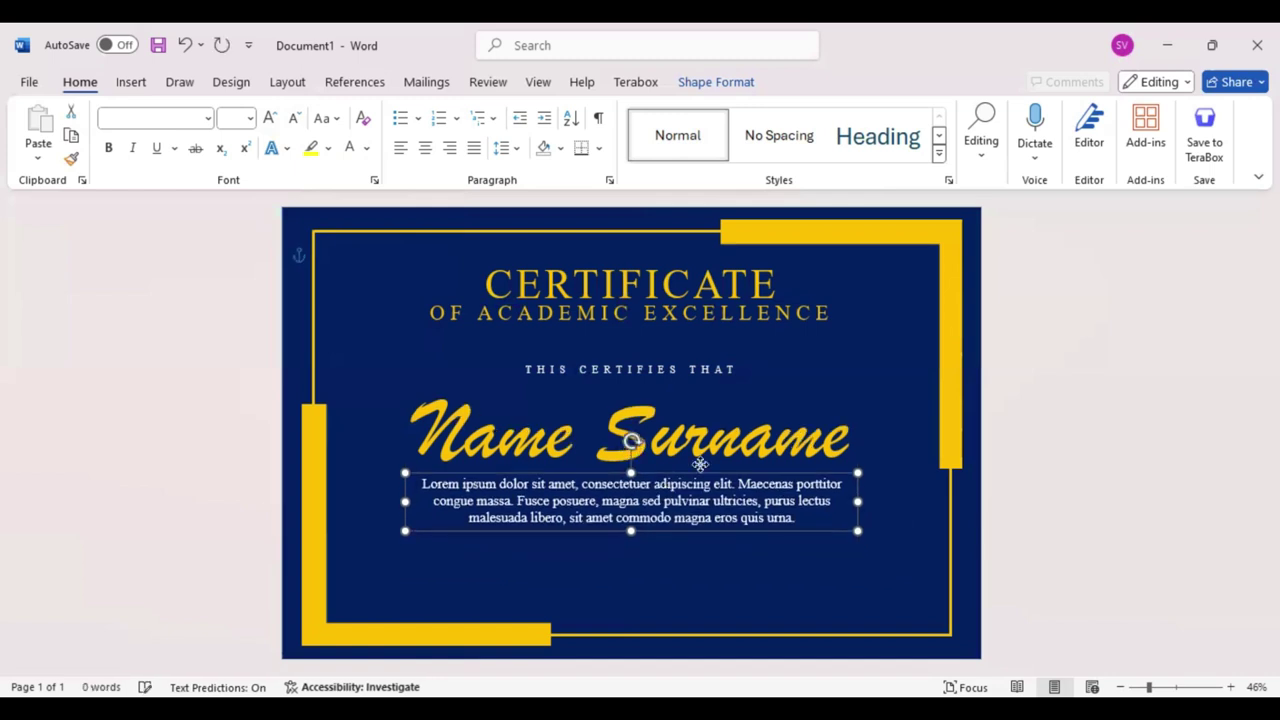
Shift THIS CERTIFIES THAT up, centred, and draw a signature line at lower left.
left_click(700, 458)
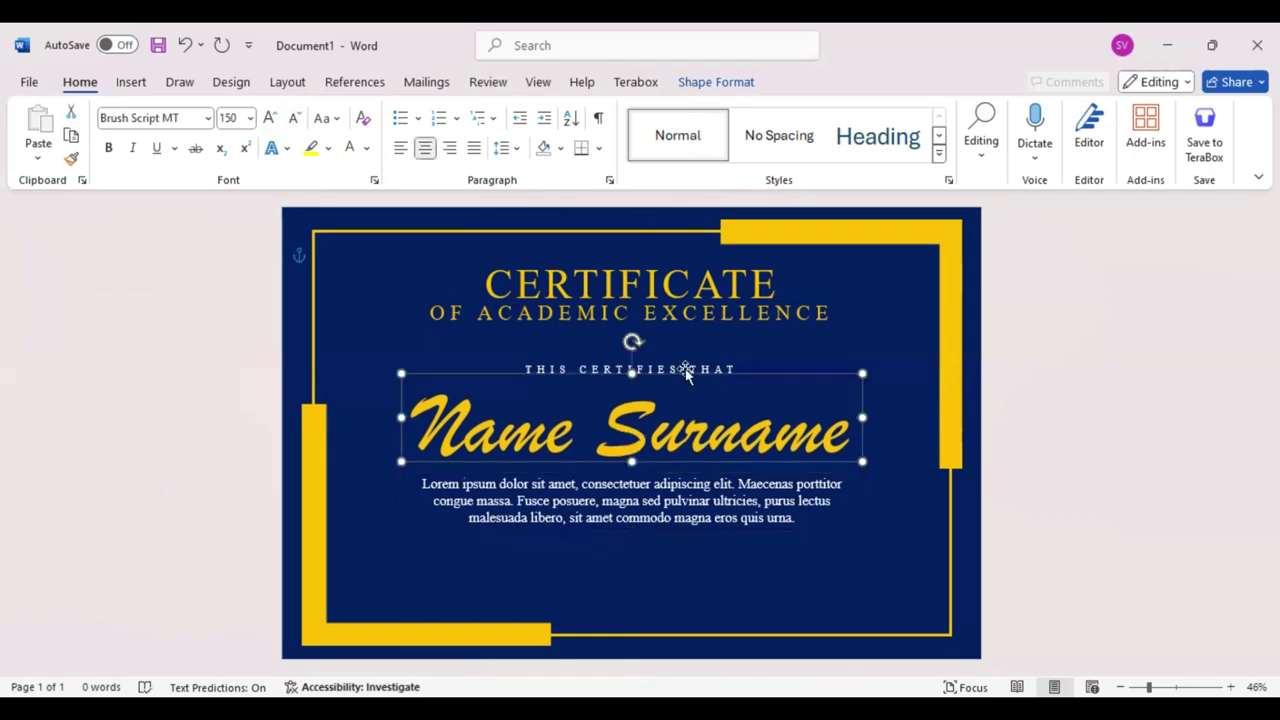
left_click_drag(686, 372, 676, 380)
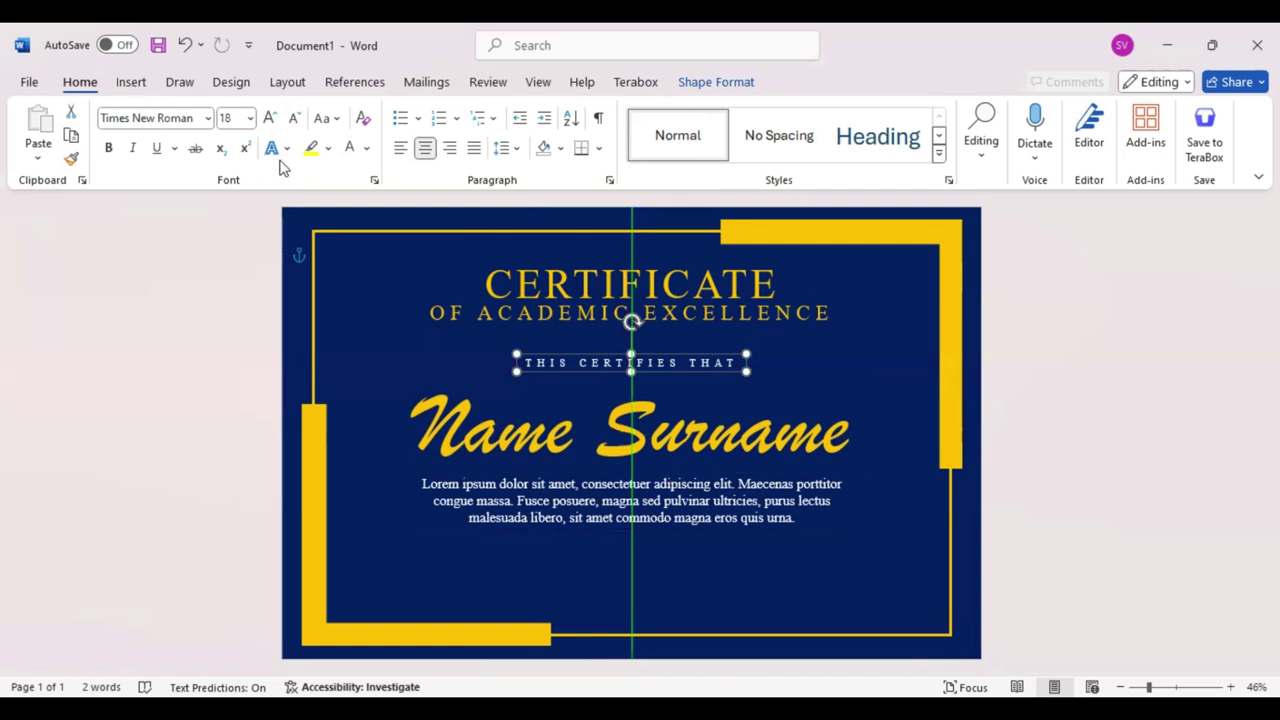
left_click_drag(405, 569, 515, 569)
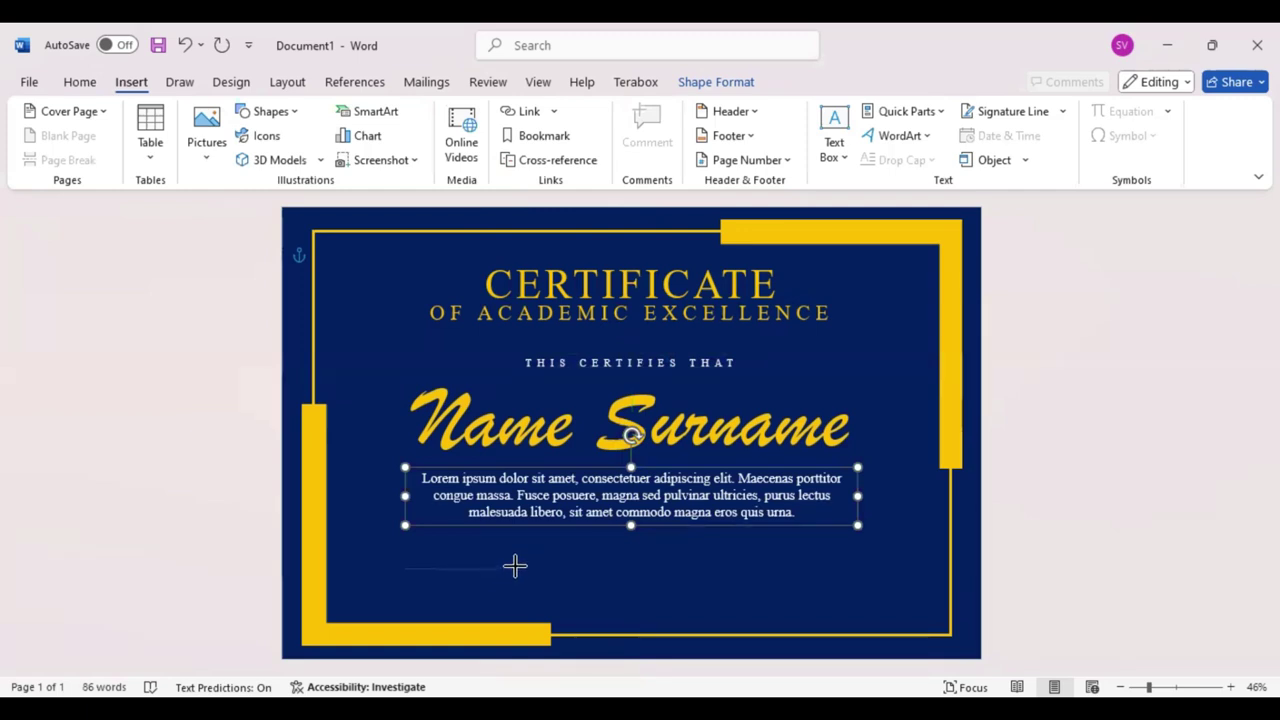
Make the left signature line white, nudge it down, and place a copy at lower right.
left_click_drag(515, 569, 515, 569)
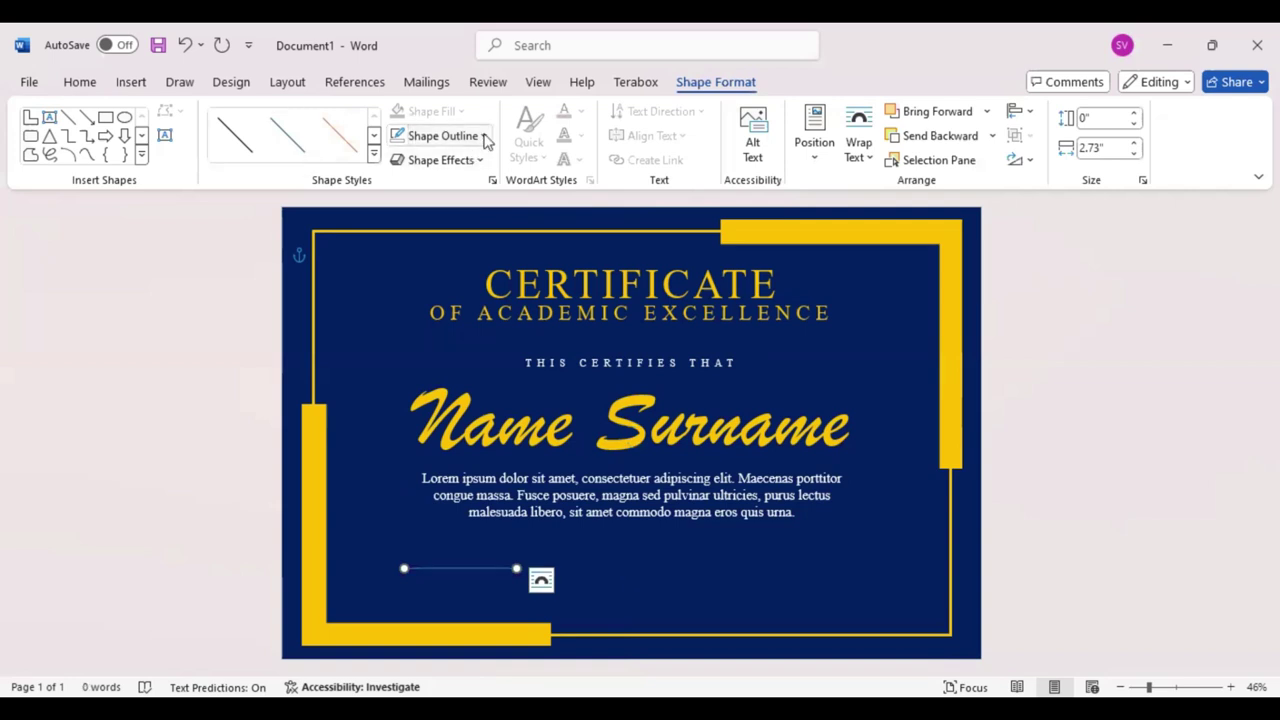
left_click(484, 137)
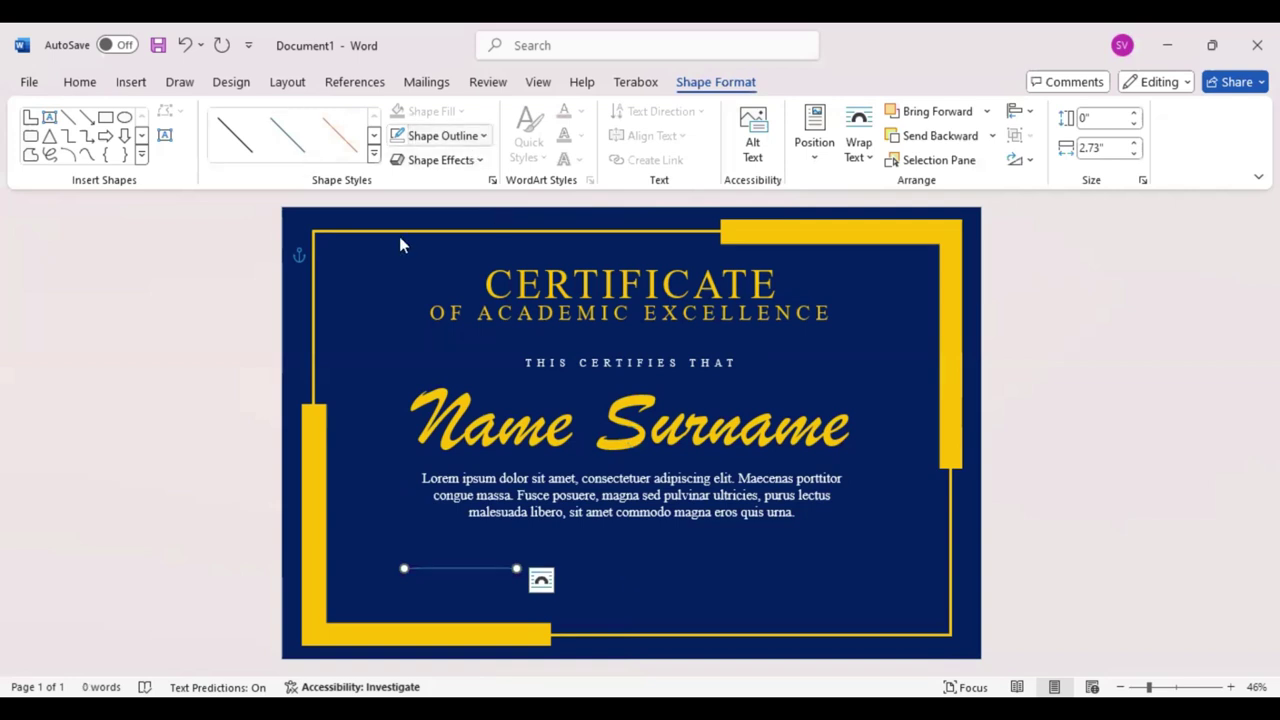
left_click(453, 570)
key("Down")
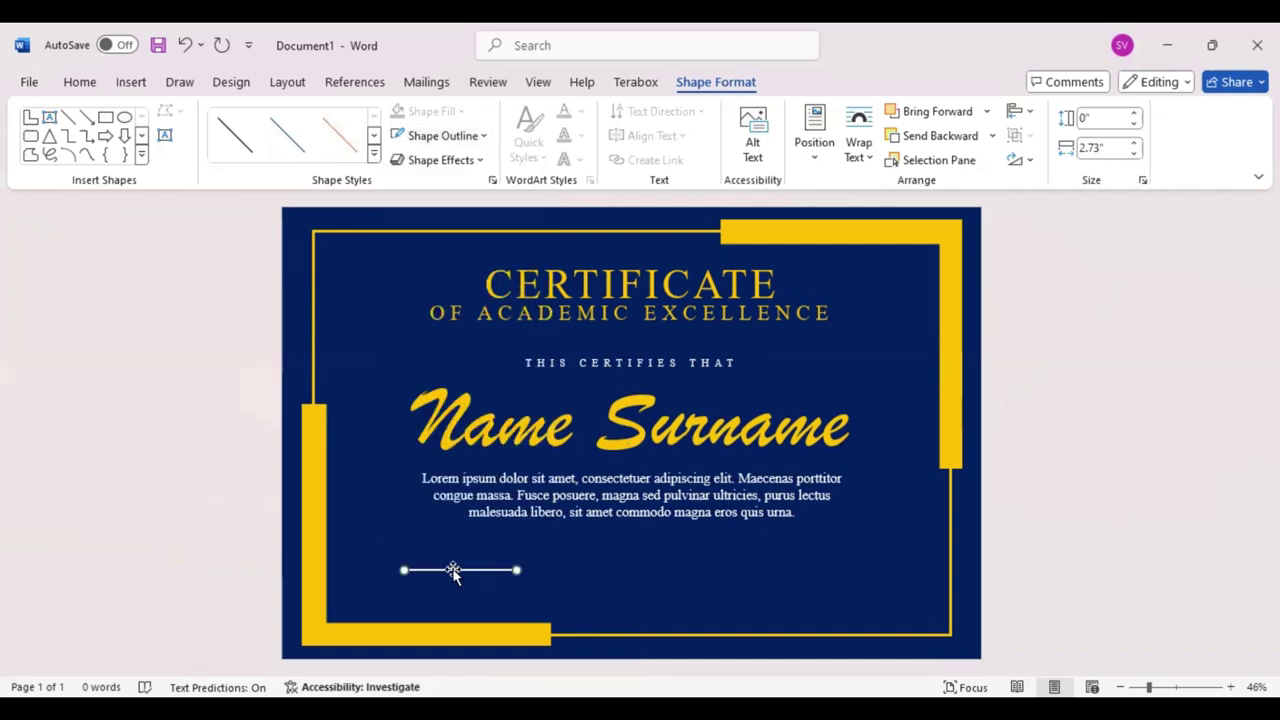
key("Down")
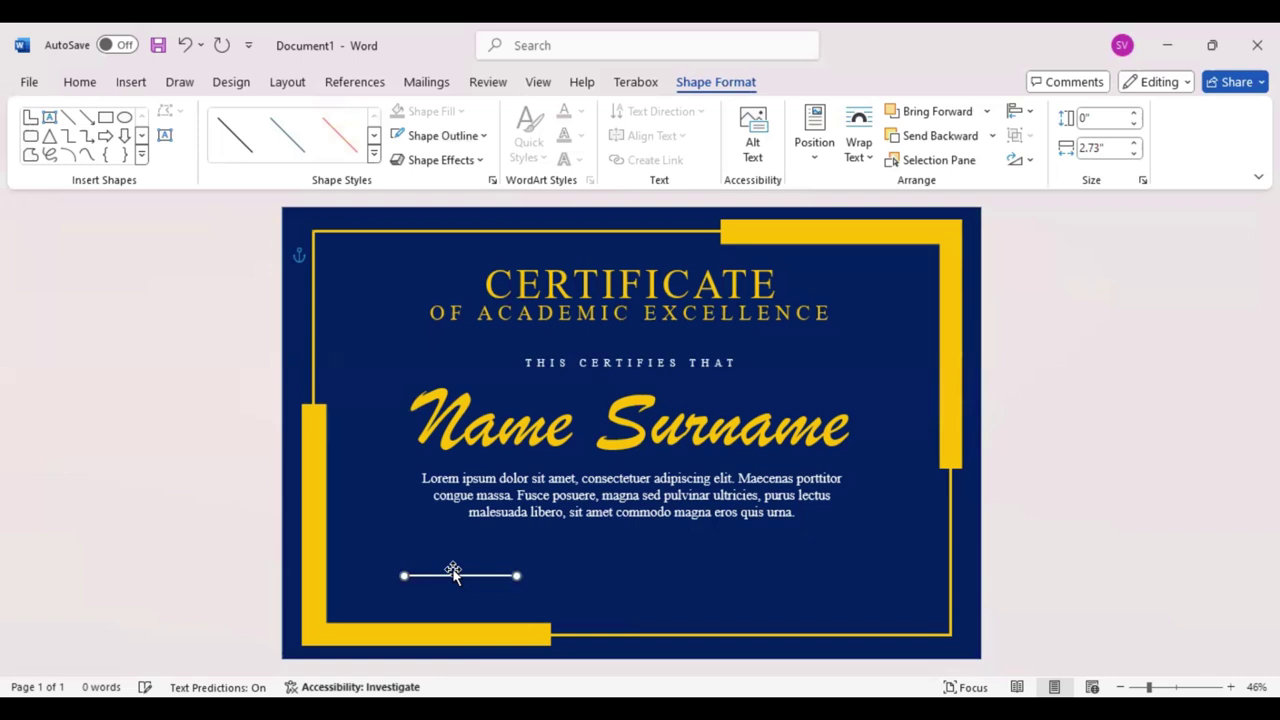
key("ctrl+v")
left_click_drag(706, 575, 798, 575)
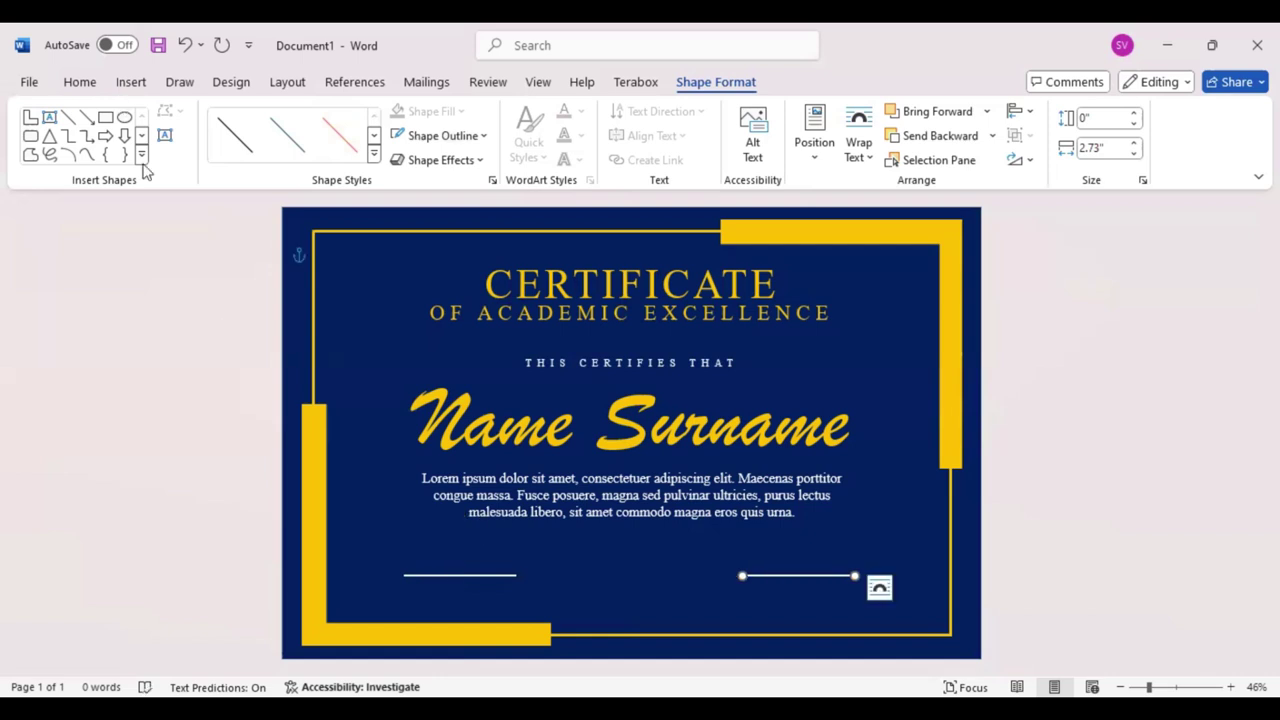
Draw a starburst seal between the signature lines and centre it on the page.
left_click(143, 163)
scroll(220, 578, "down", 1)
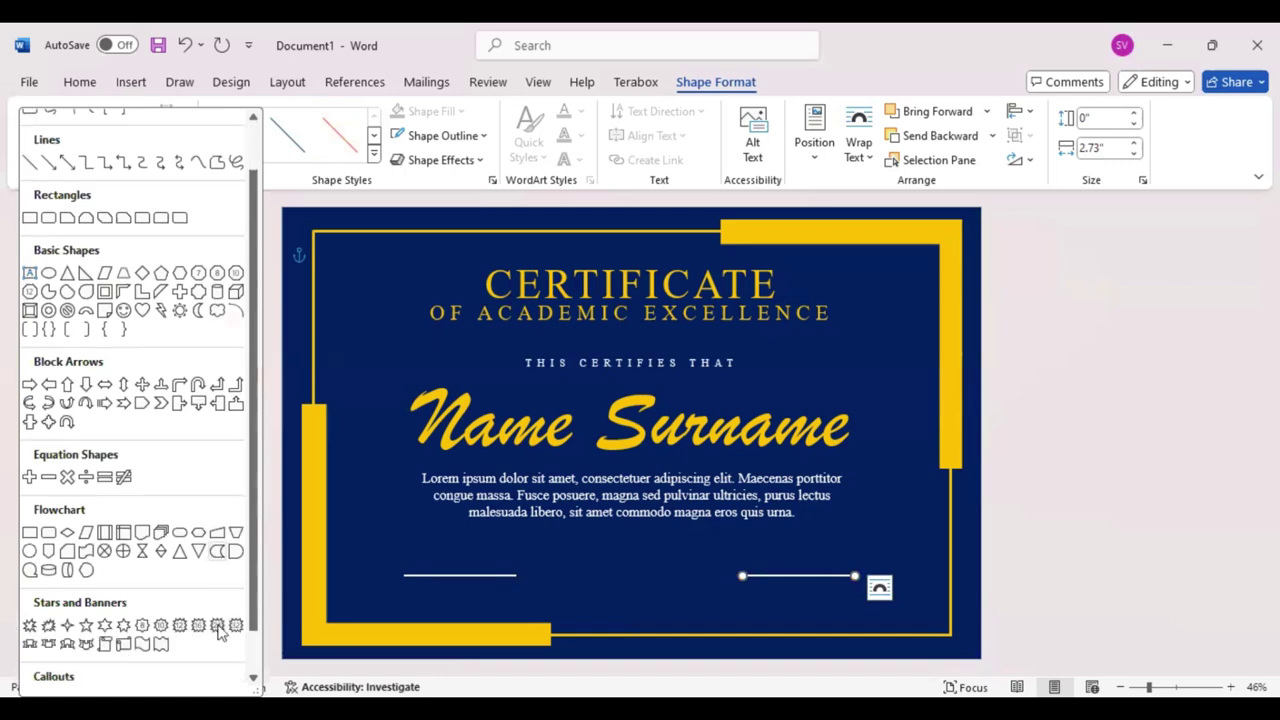
left_click(218, 626)
left_click_drag(603, 541, 655, 599)
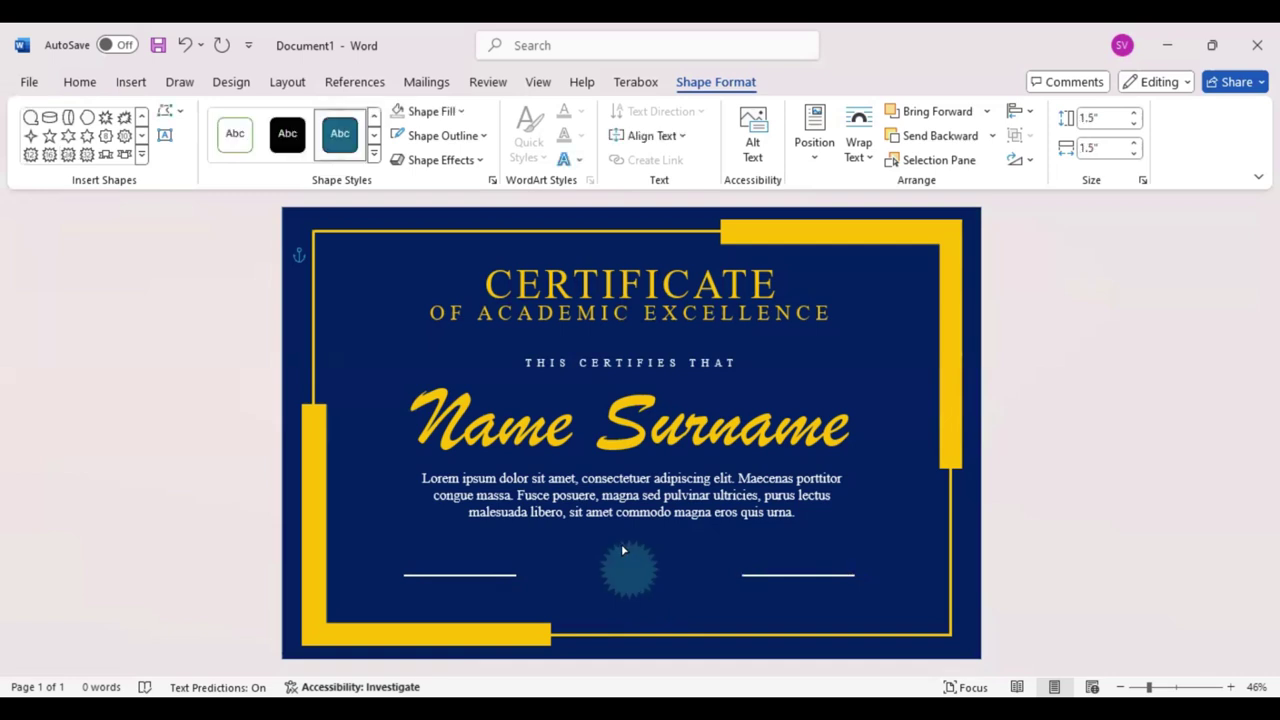
left_click(649, 567)
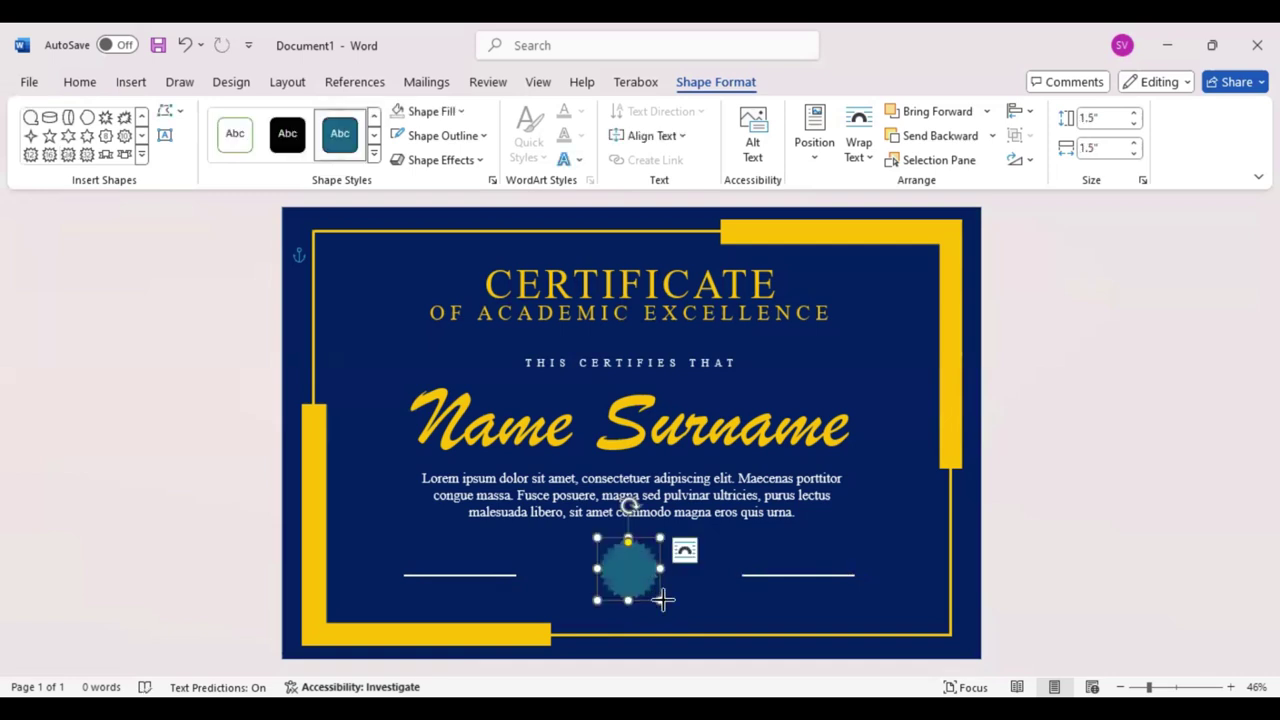
left_click_drag(625, 573, 640, 572)
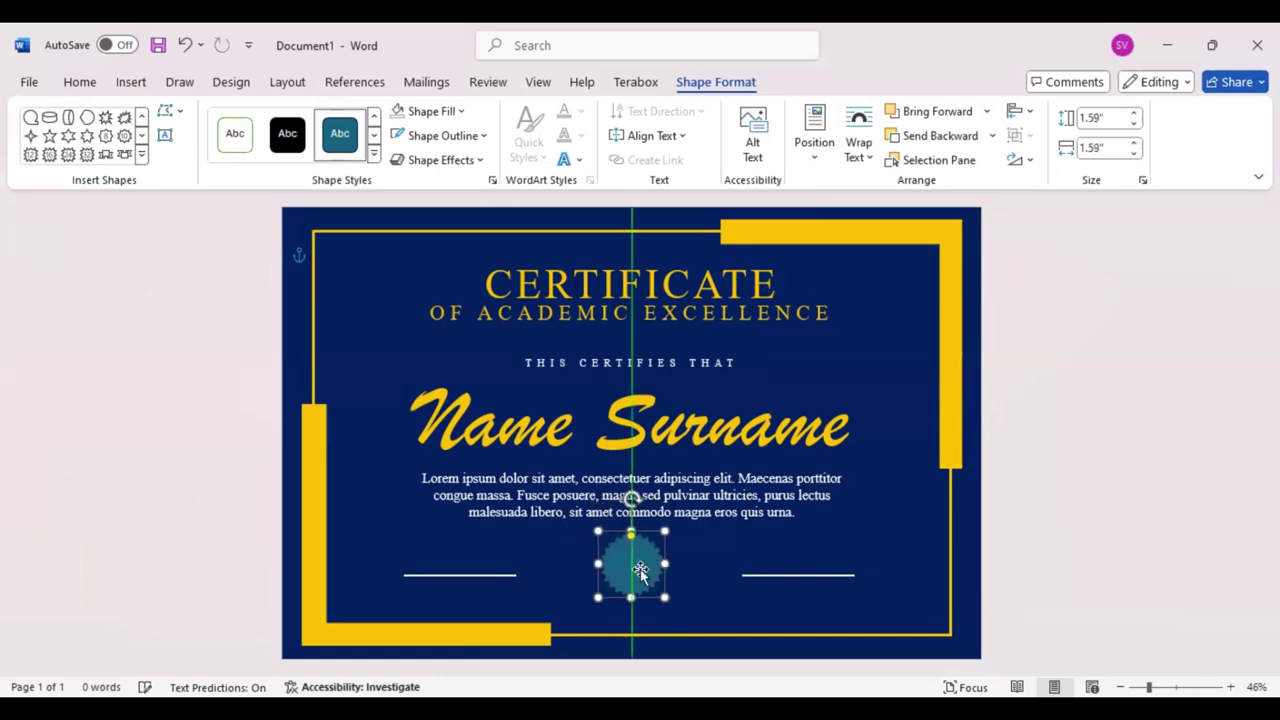
left_click_drag(640, 572, 640, 572)
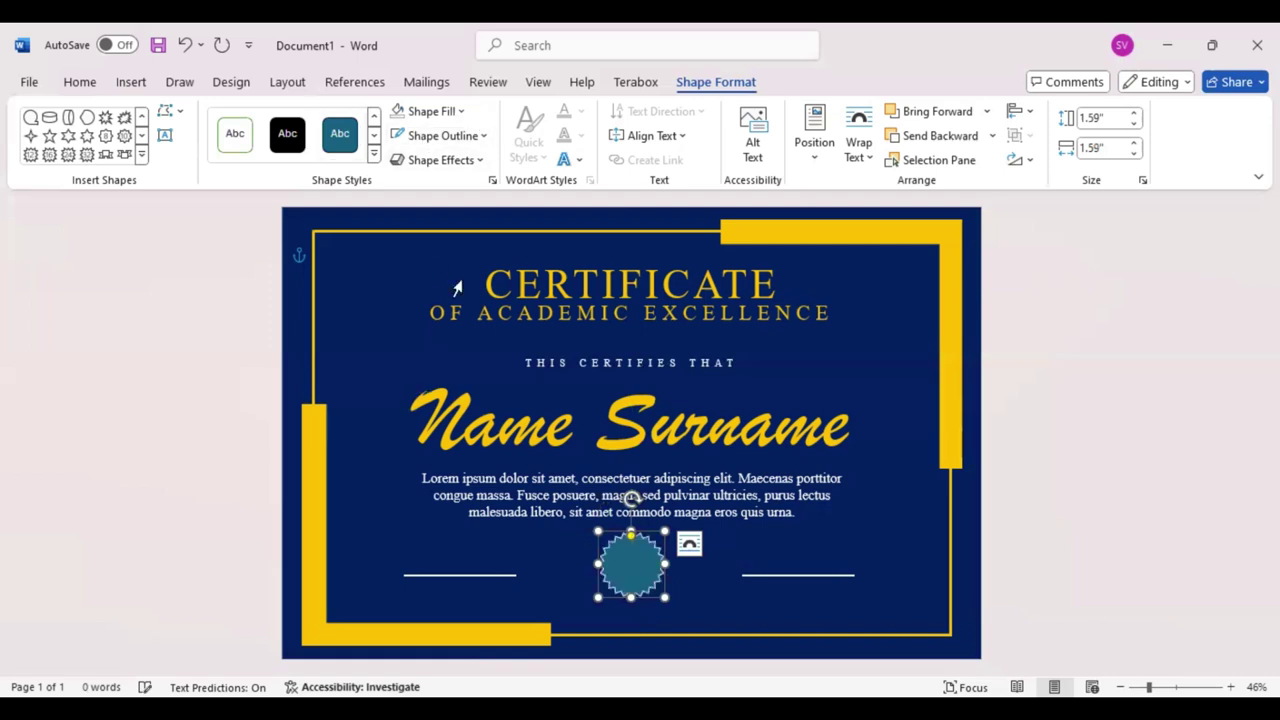
Fill the seal gold and shrink it to about 1.16 inches.
left_click(461, 112)
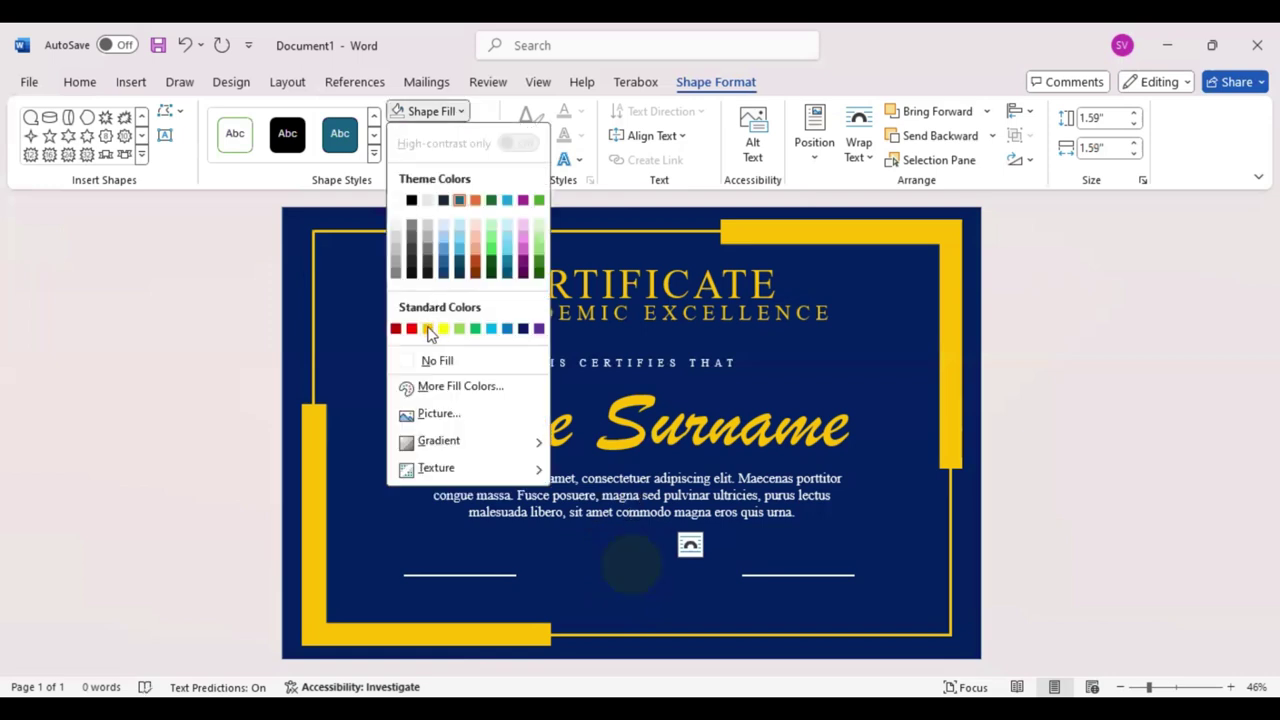
left_click(485, 172)
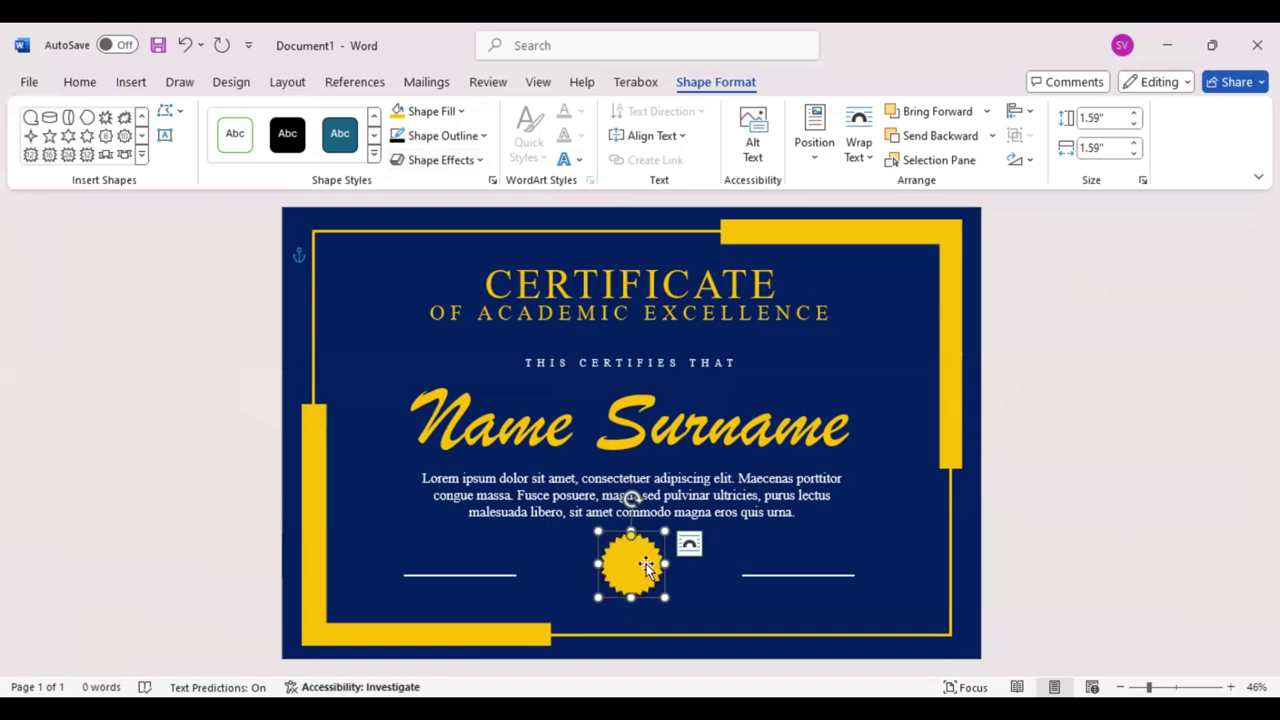
left_click_drag(662, 592, 631, 567)
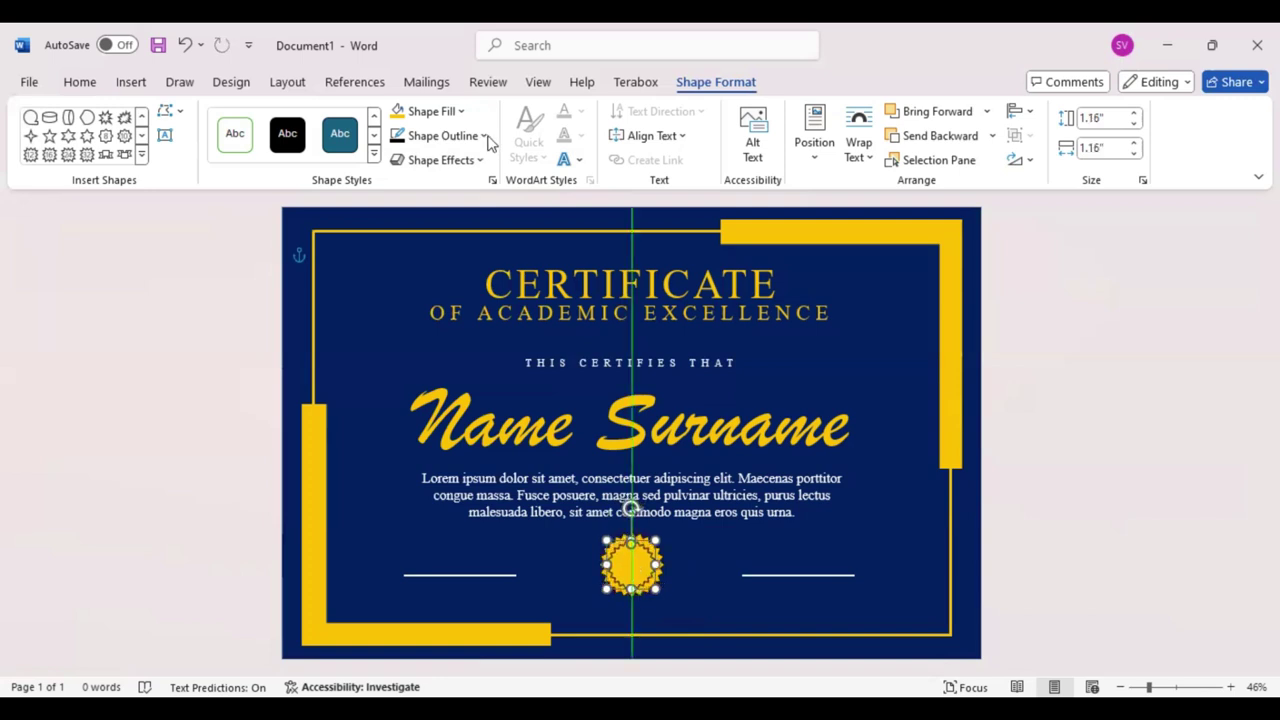
key("ctrl+z")
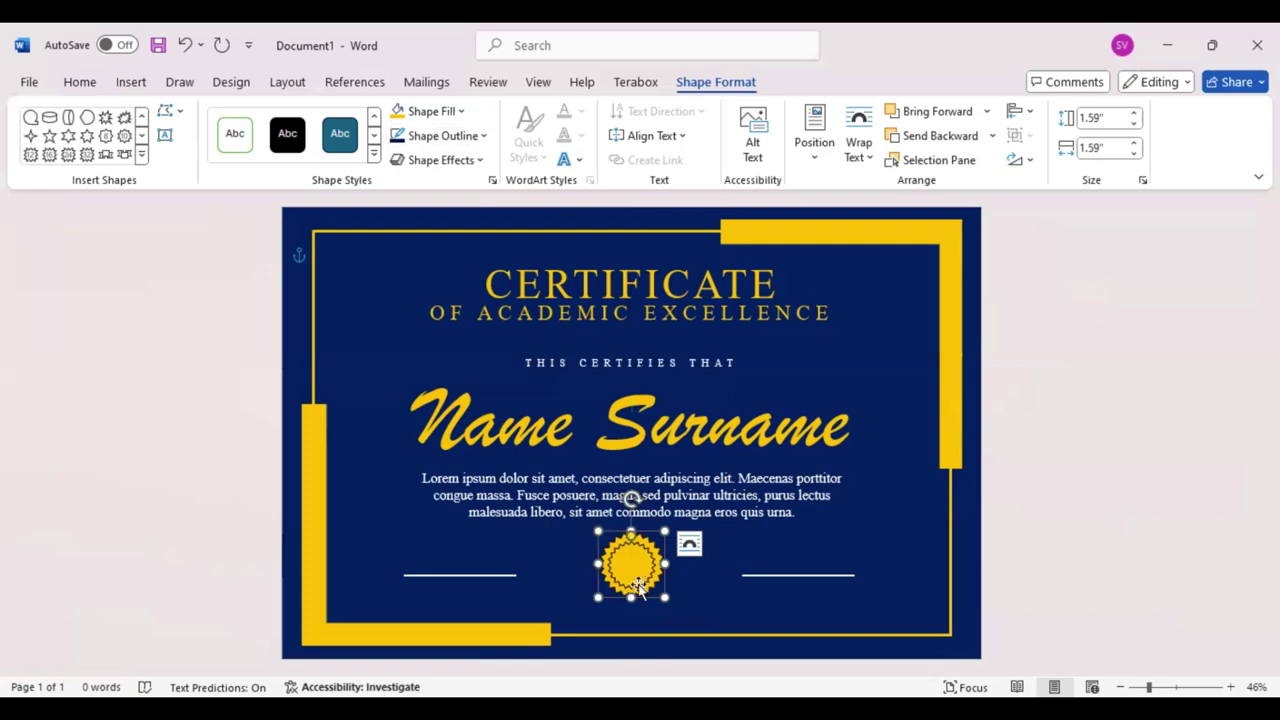
key("ctrl+y")
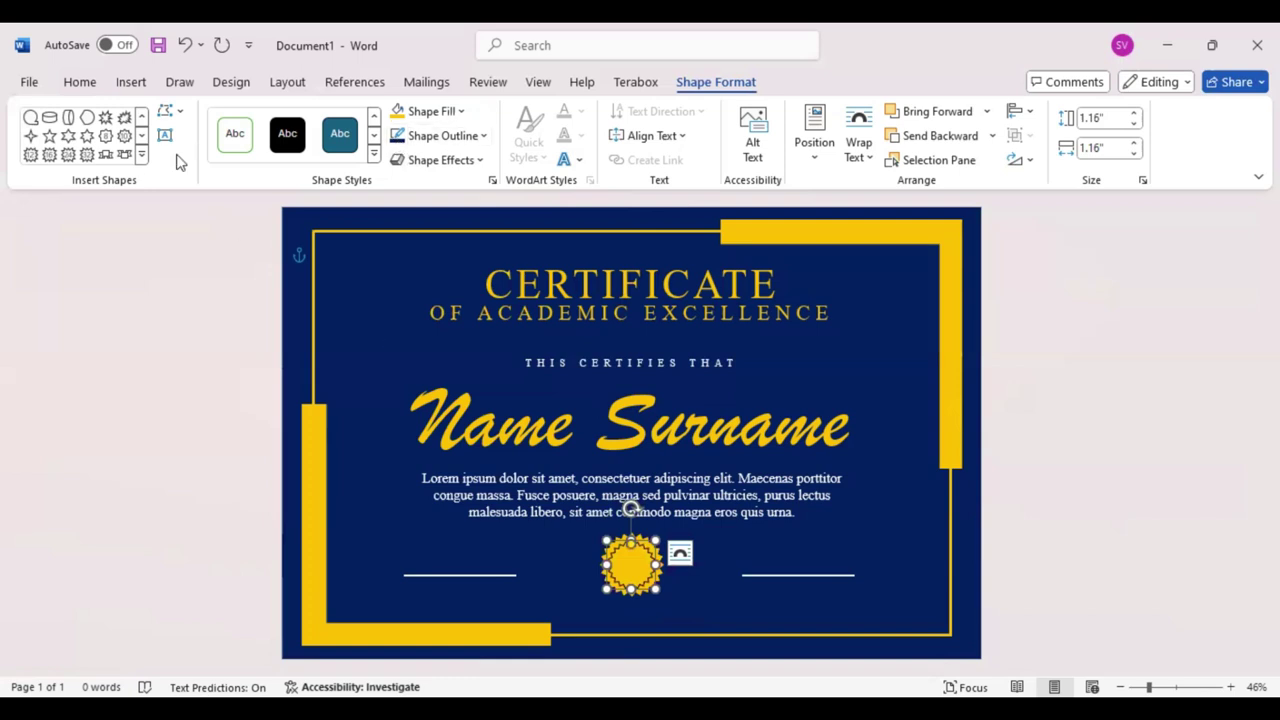
left_click(142, 160)
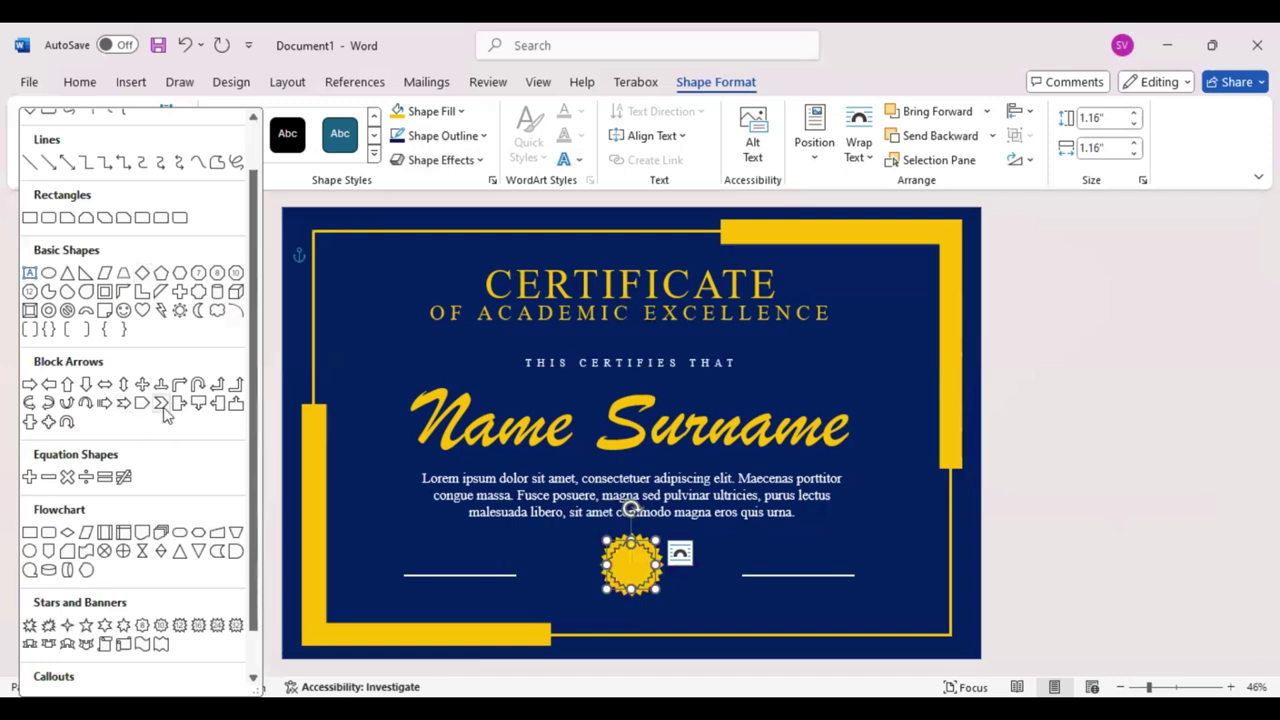
Draw a chevron ribbon and rotate it to hang vertically below the seal.
left_click(162, 404)
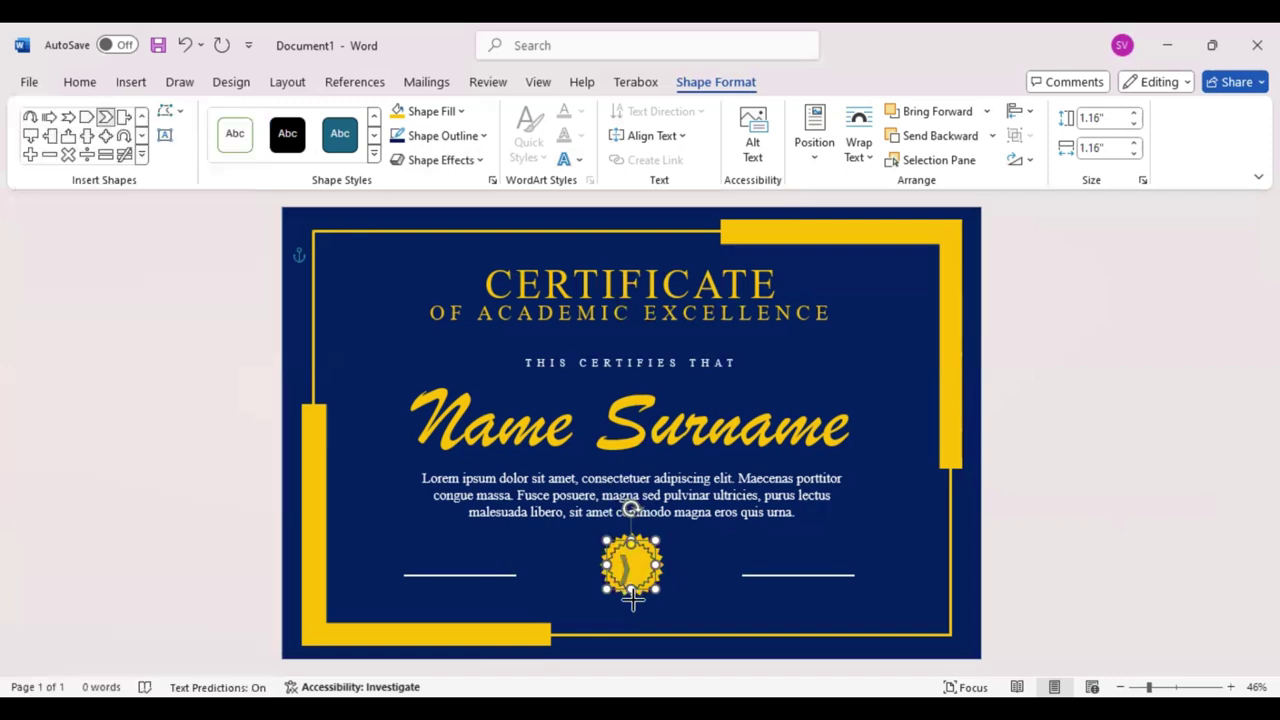
left_click_drag(693, 591, 692, 586)
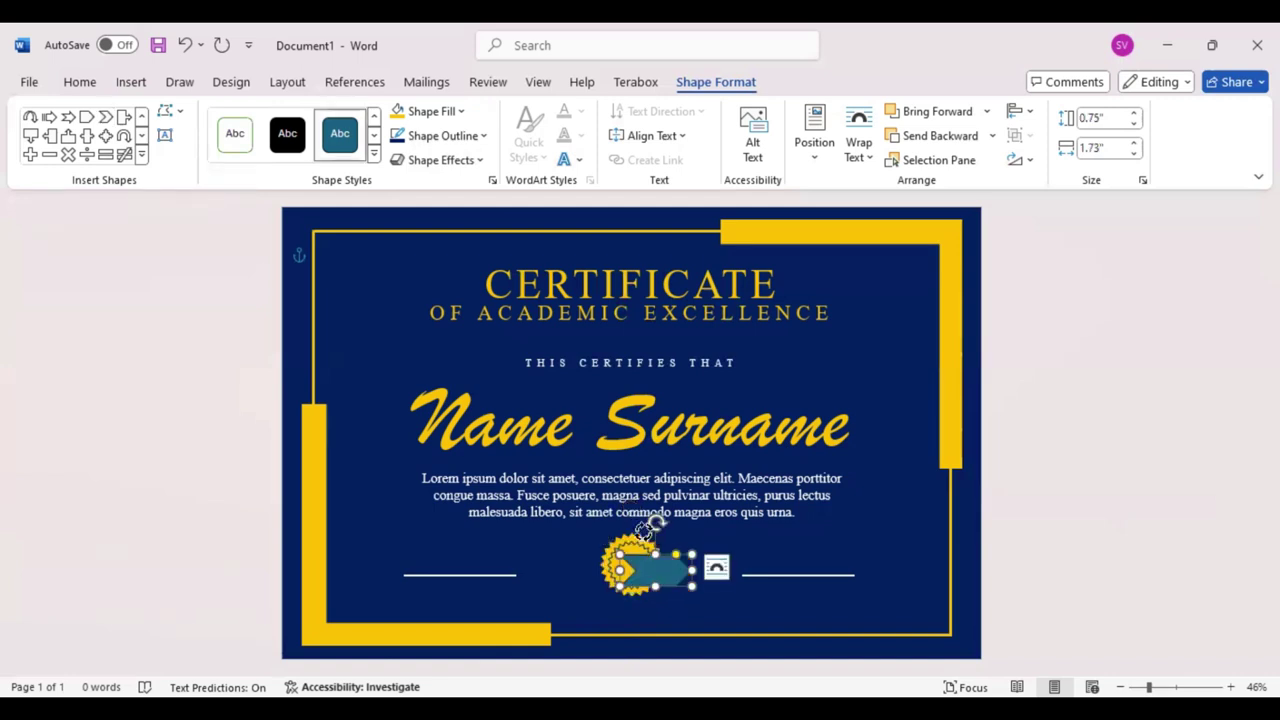
left_click_drag(645, 530, 629, 596)
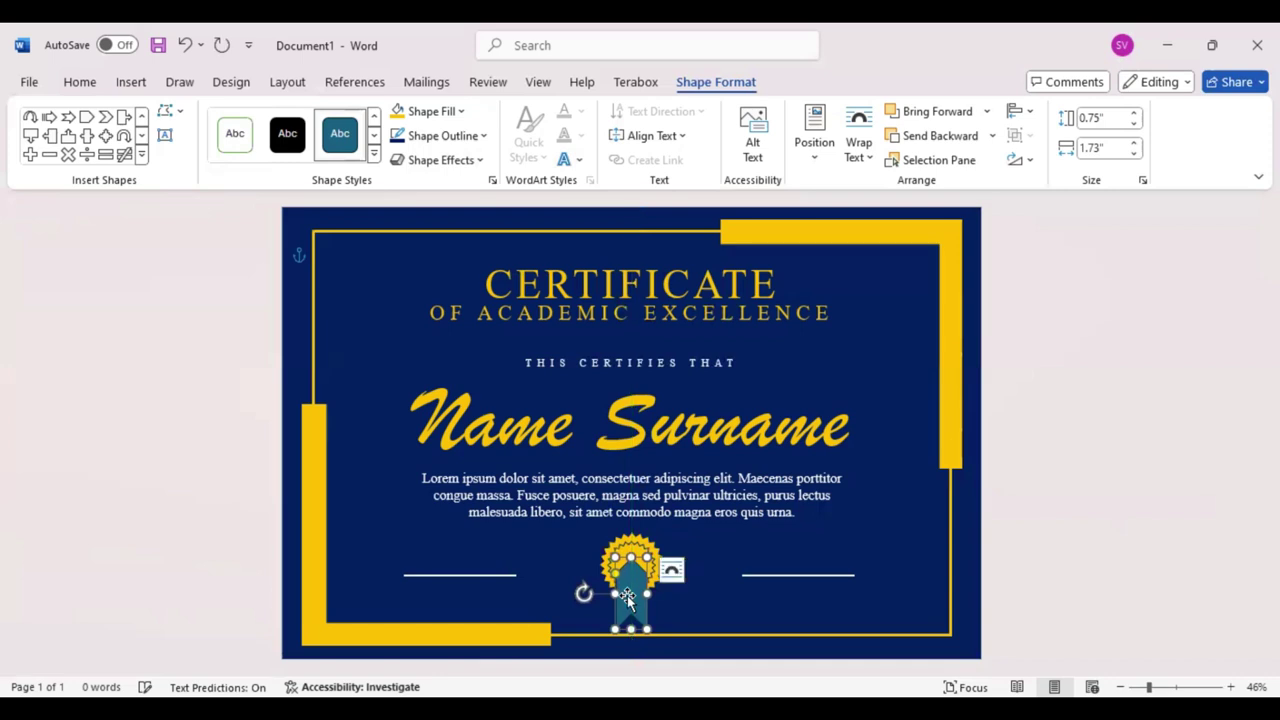
Give the chevron no outline, send it behind the seal, fill it gold, widen to 0.88 inches.
left_click(484, 136)
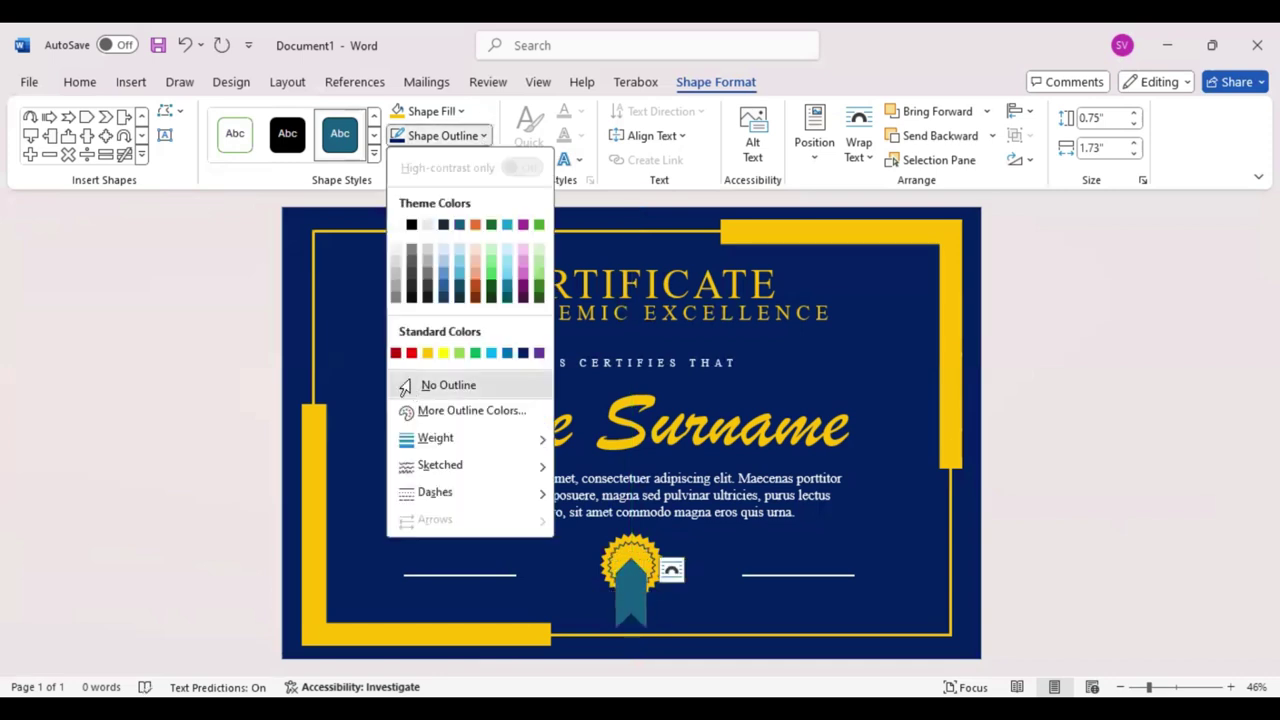
left_click(405, 386)
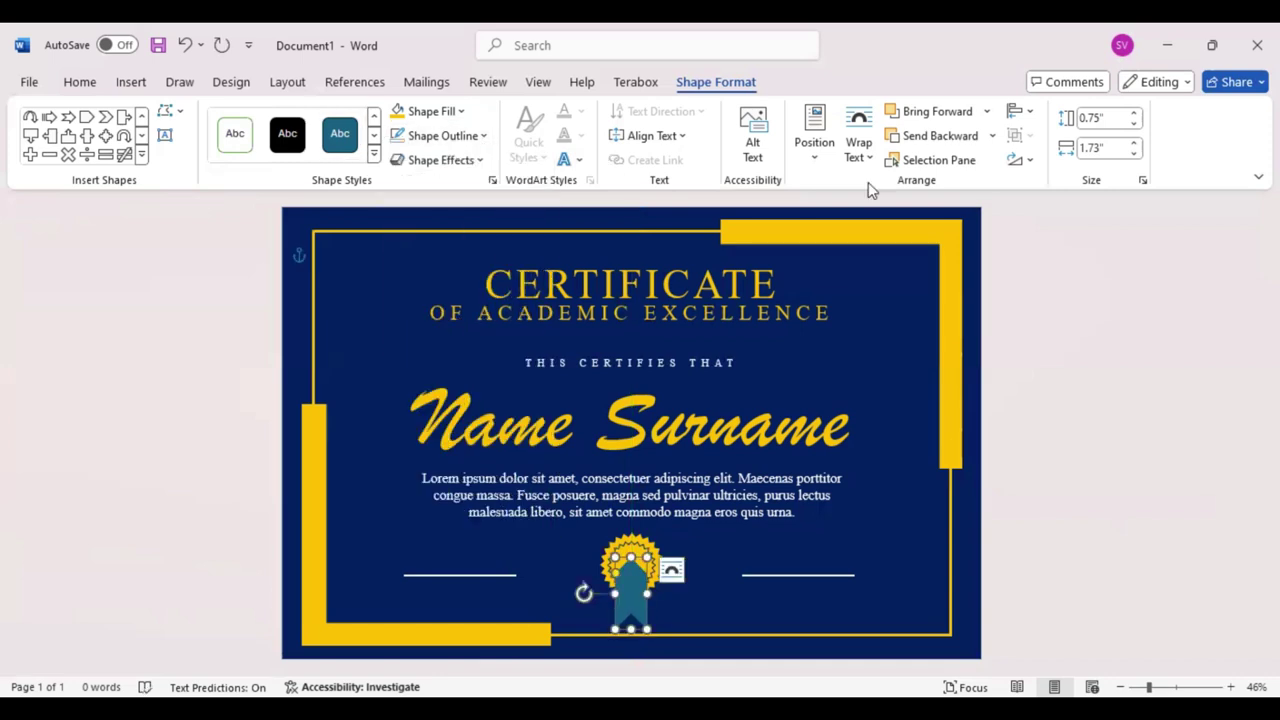
left_click(926, 138)
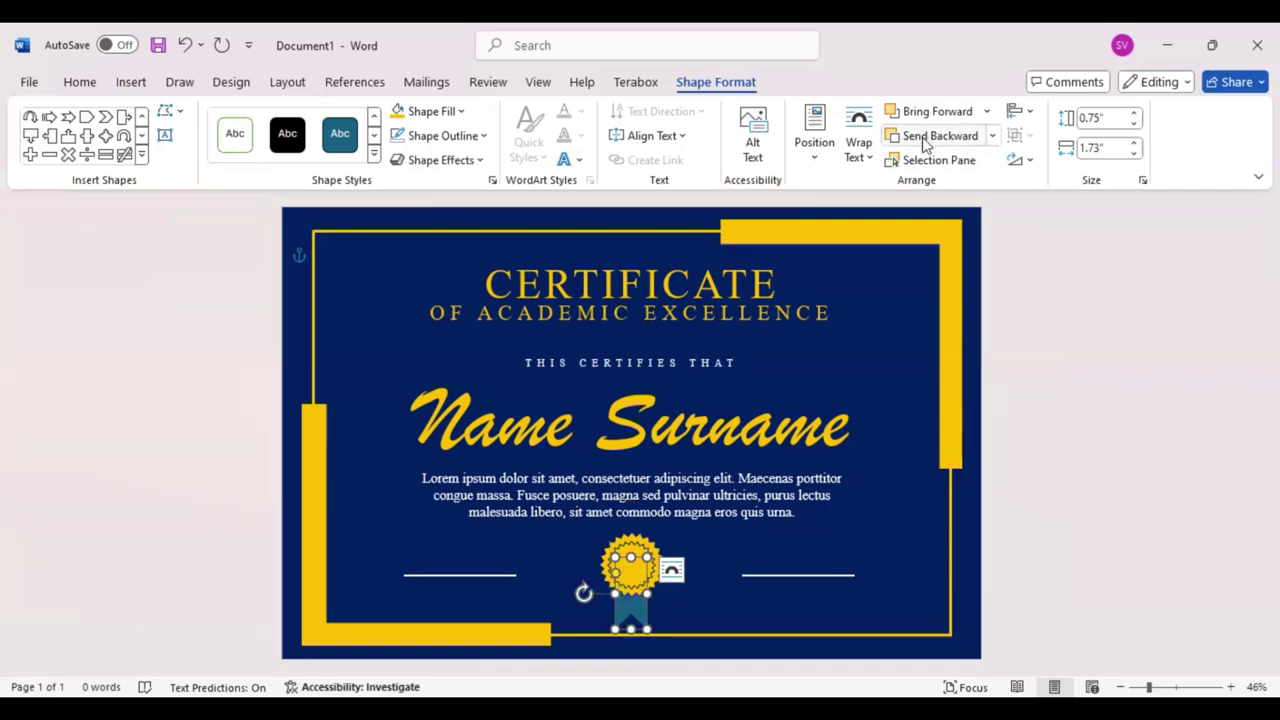
left_click(405, 115)
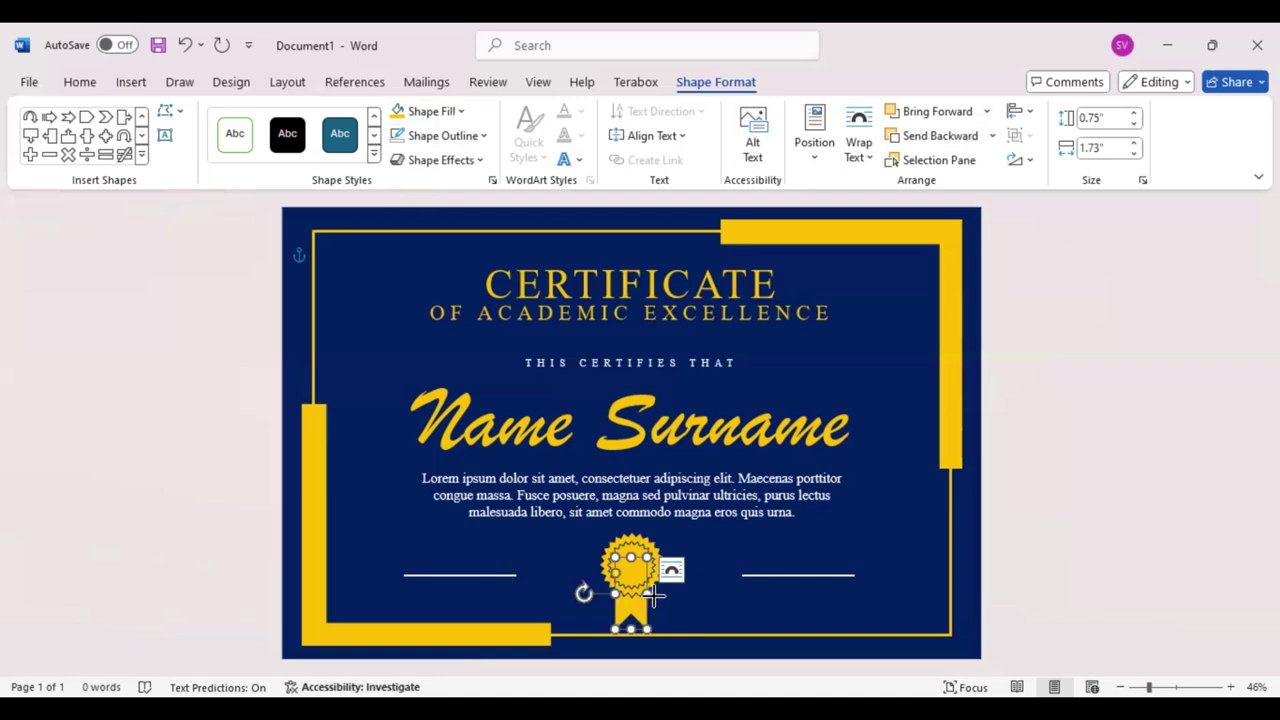
left_click_drag(652, 595, 654, 594)
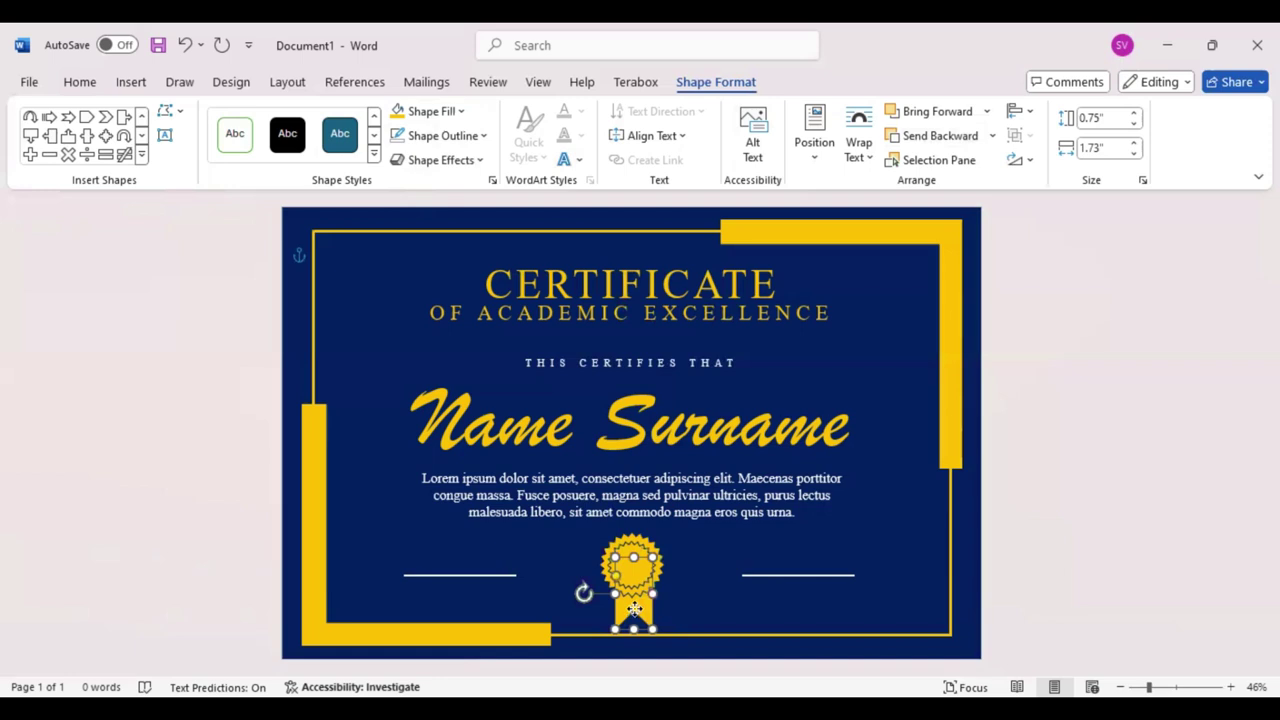
left_click_drag(636, 608, 715, 545)
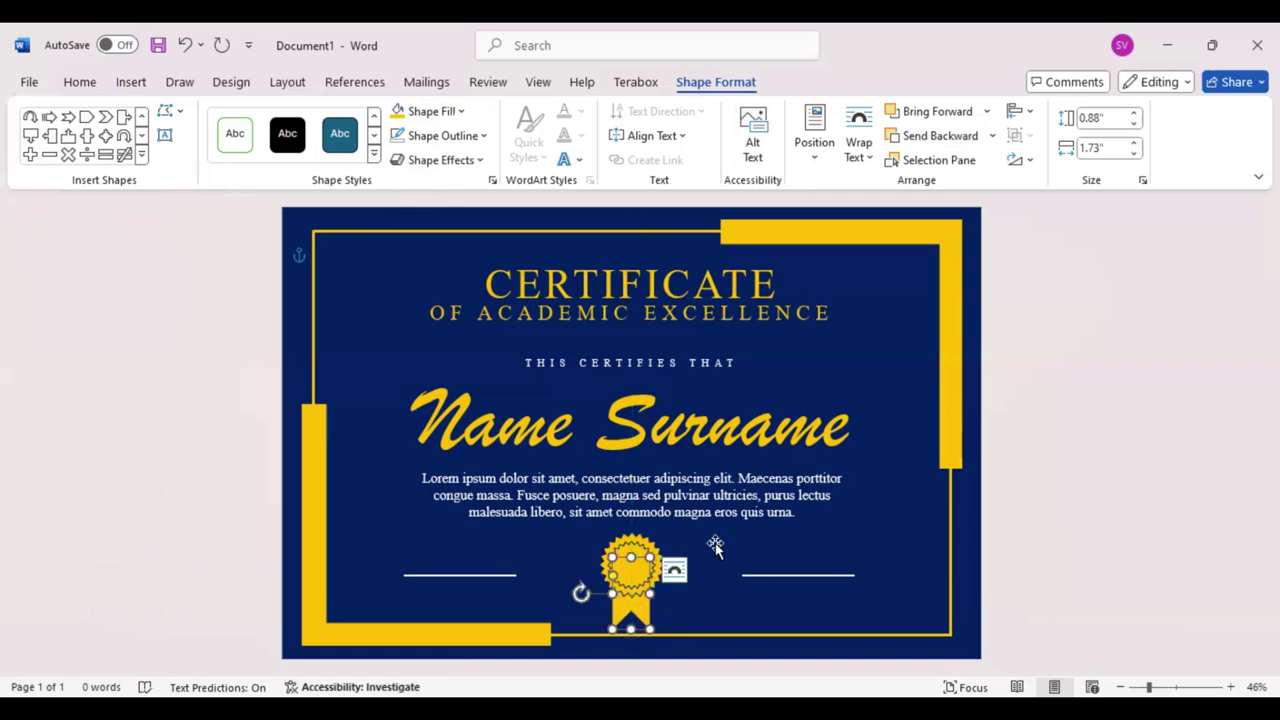
left_click(554, 534)
left_click(165, 134)
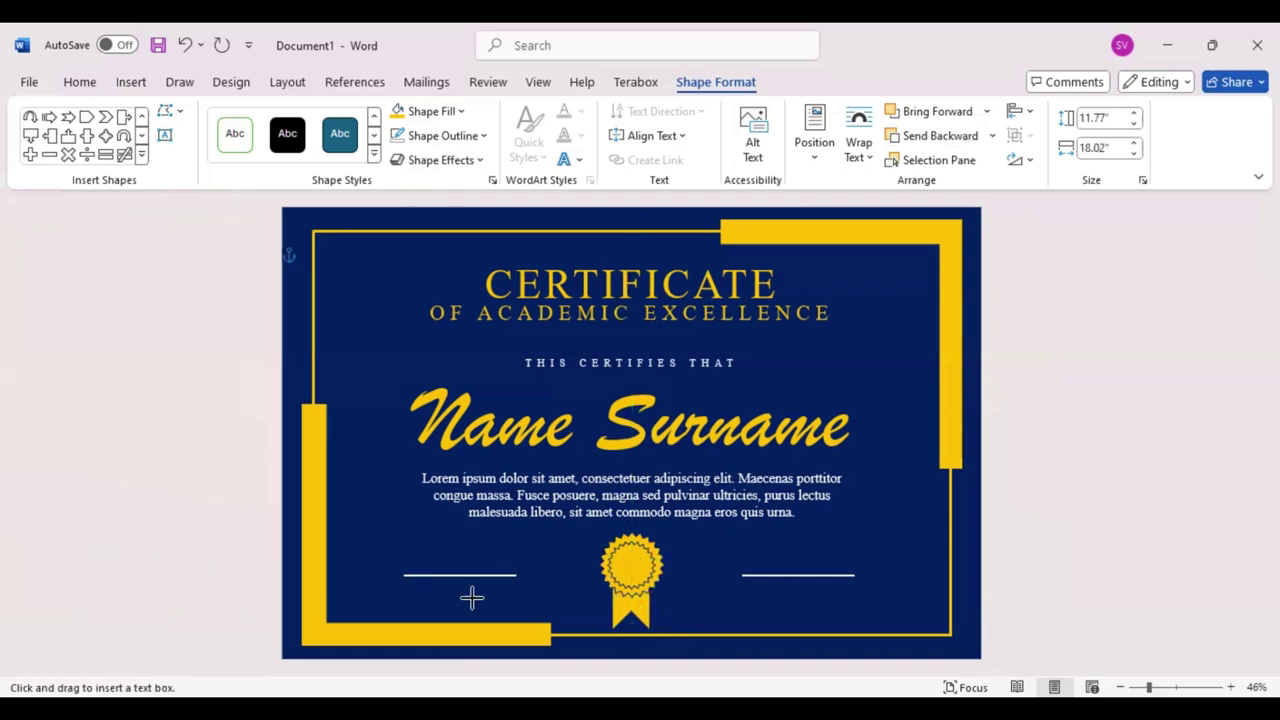
Add a Times New Roman 16 pt SIGNATURE label text box just below the signature line.
left_click_drag(420, 590, 491, 604)
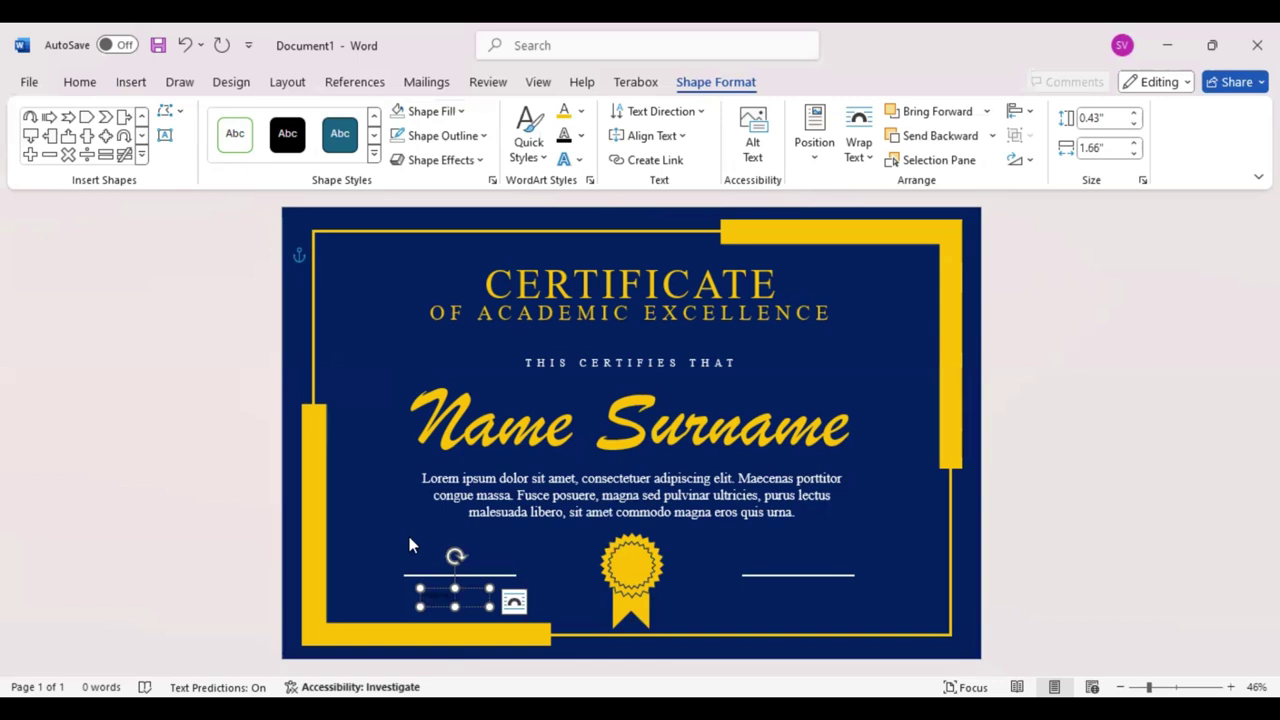
left_click(86, 84)
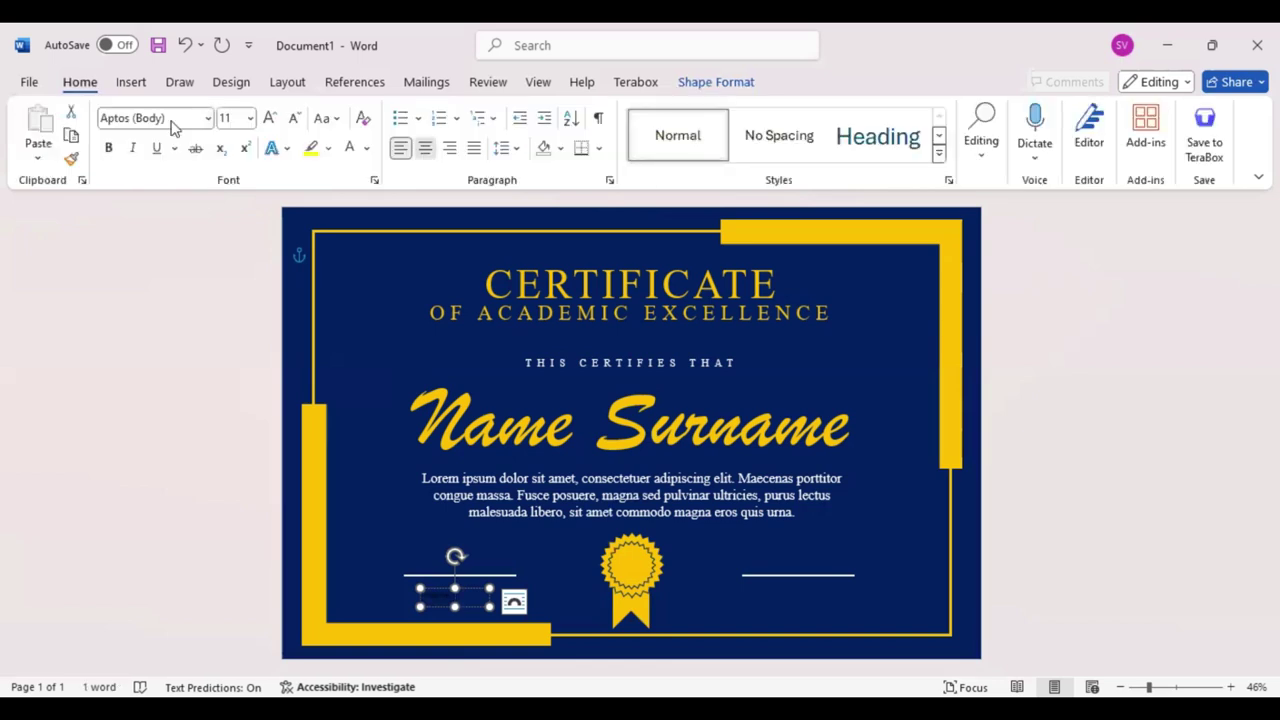
left_click(174, 120)
type("Times New Roman")
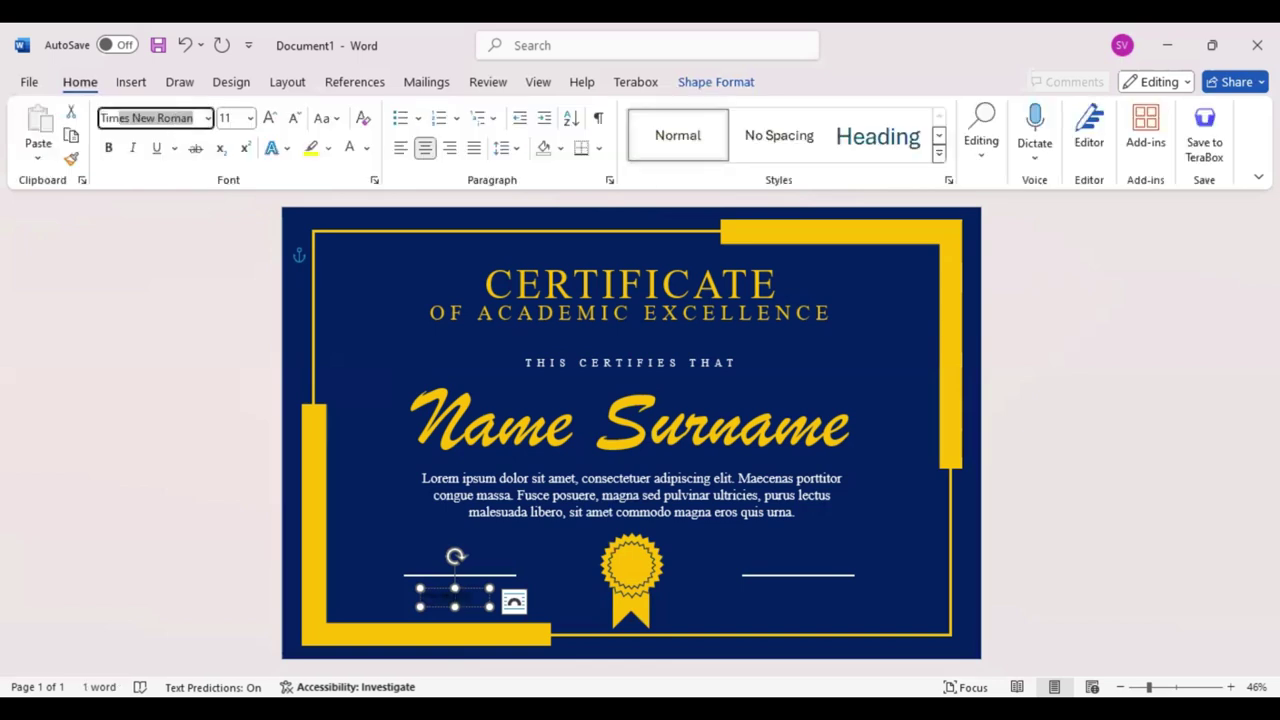
key("Return")
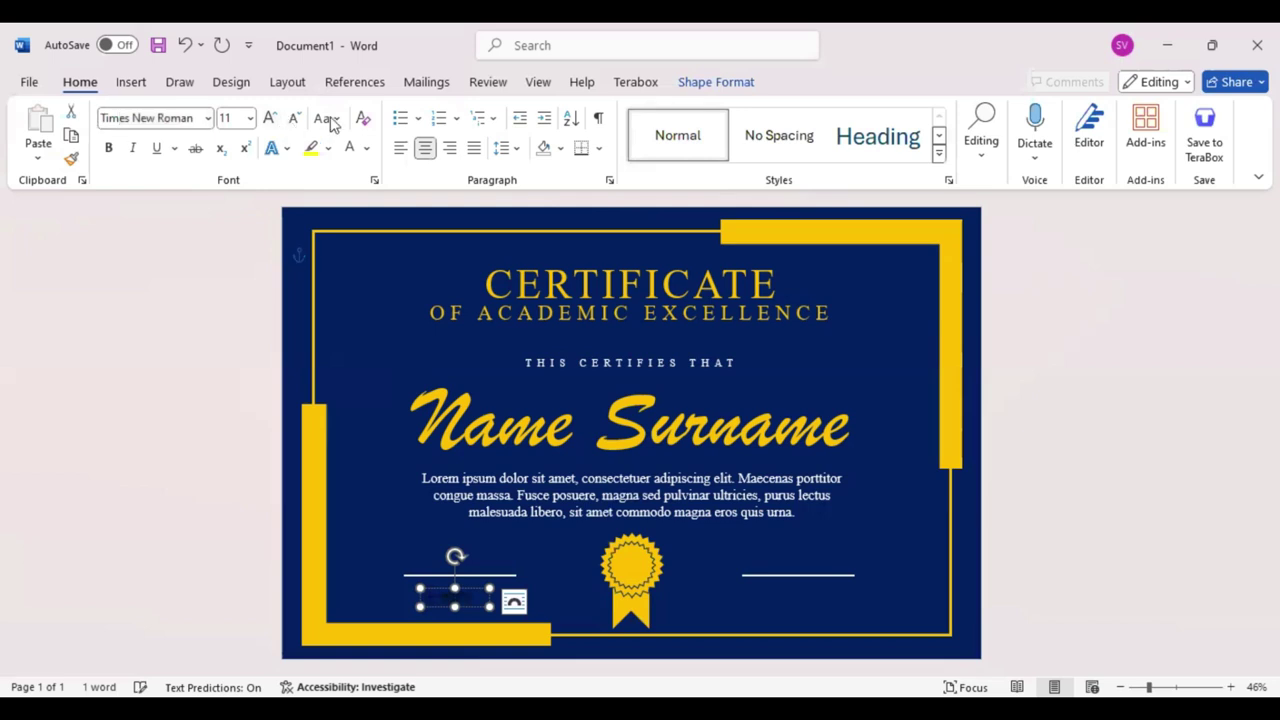
left_click(270, 117)
left_click(270, 117)
left_click(270, 117)
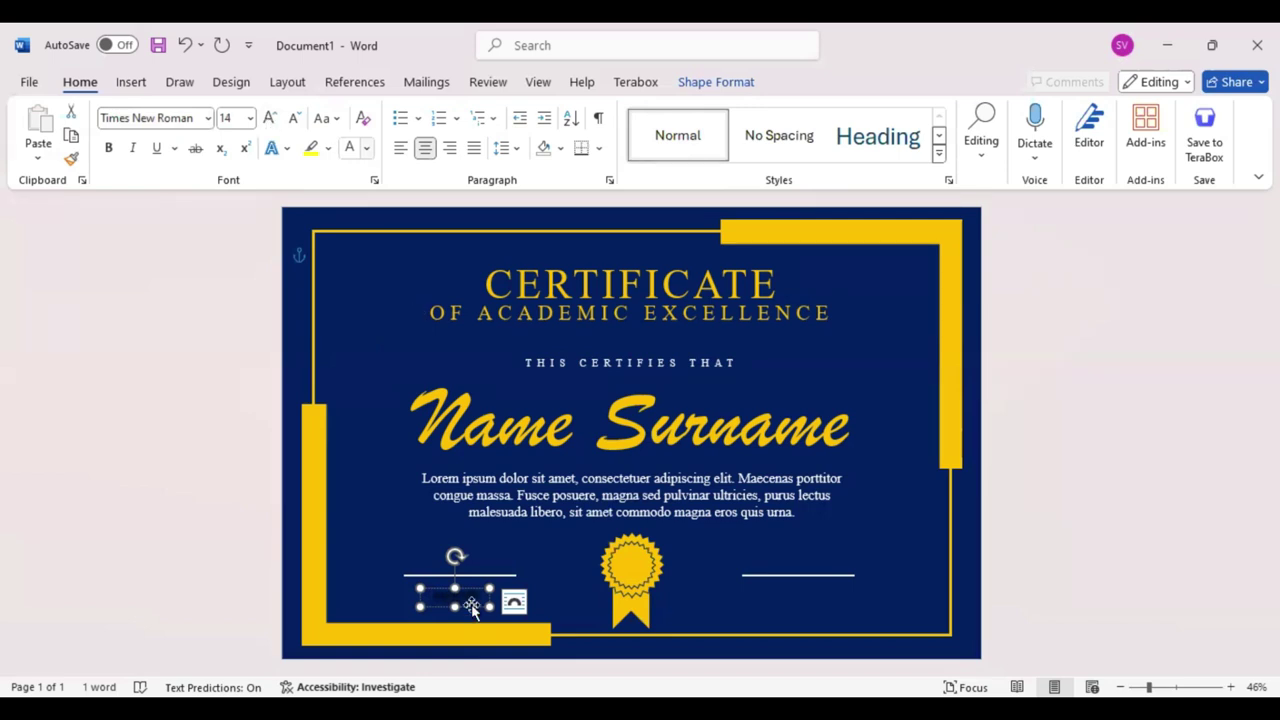
mouse_move(478, 597)
left_mouse_down()
mouse_move(807, 586)
mouse_move(832, 564)
left_mouse_up()
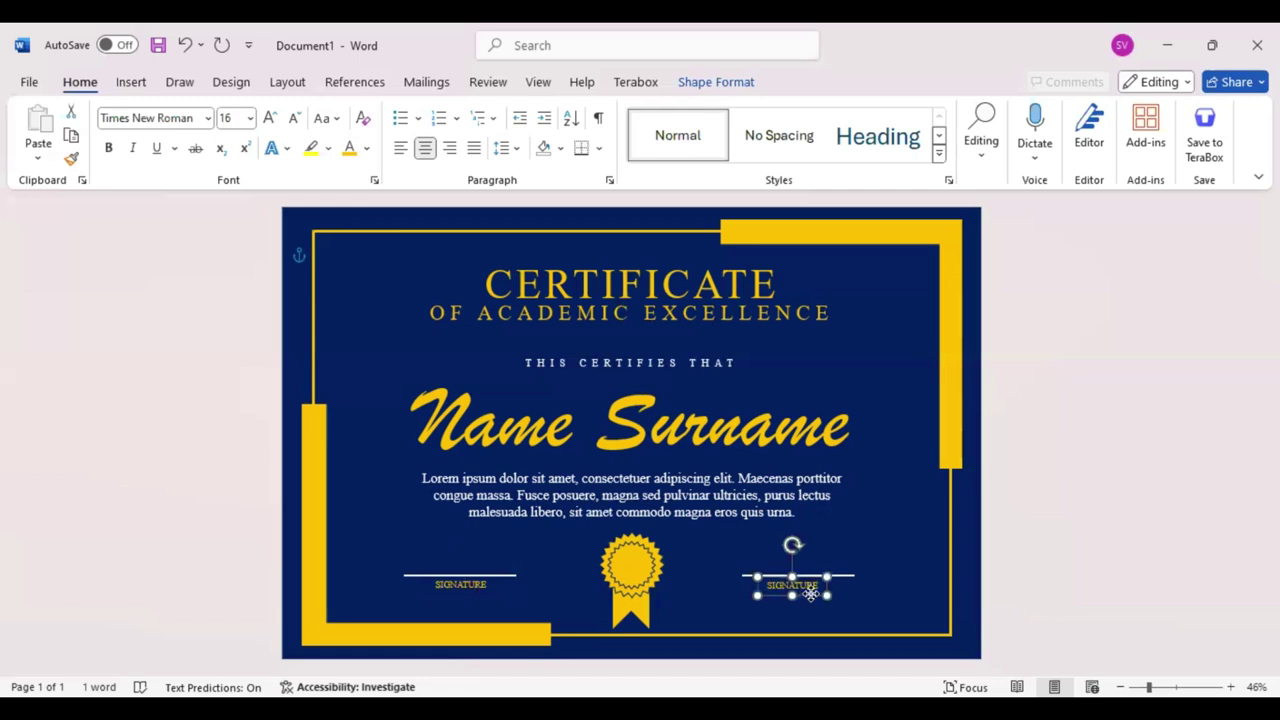